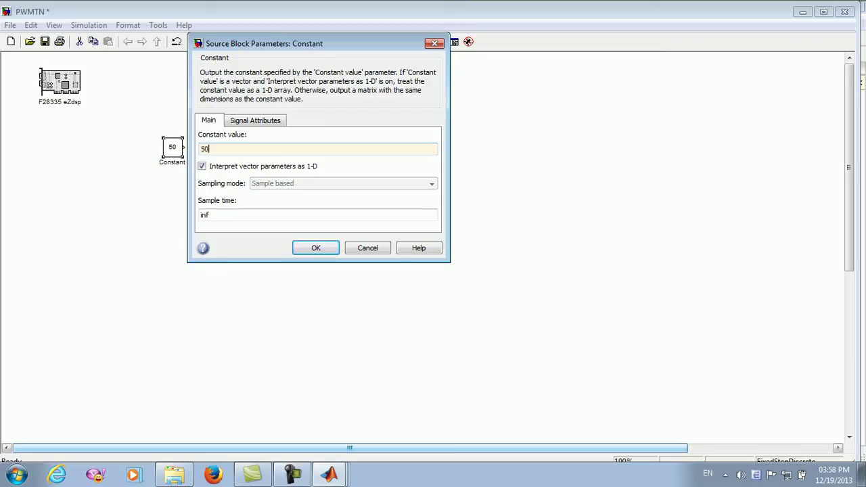
Accept 50 as the Constant block's value and add an Embedded MATLAB Function block to the right of it.
{"action": "key", "text": "Return"}
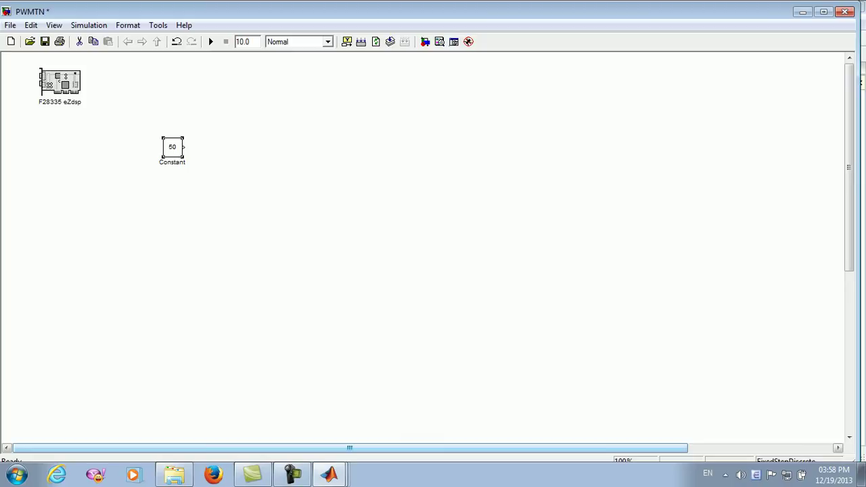
{"action": "left_click", "coordinate": [425, 41]}
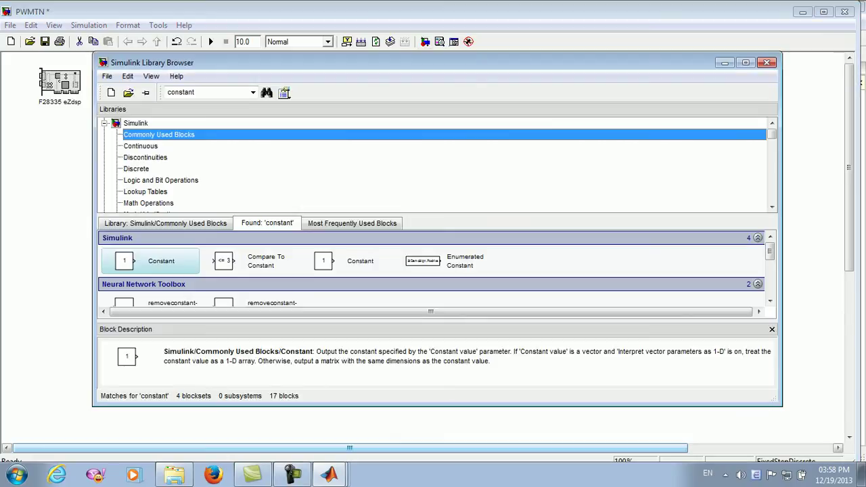
{"action": "type", "text": "em"}
{"action": "key", "text": "Return"}
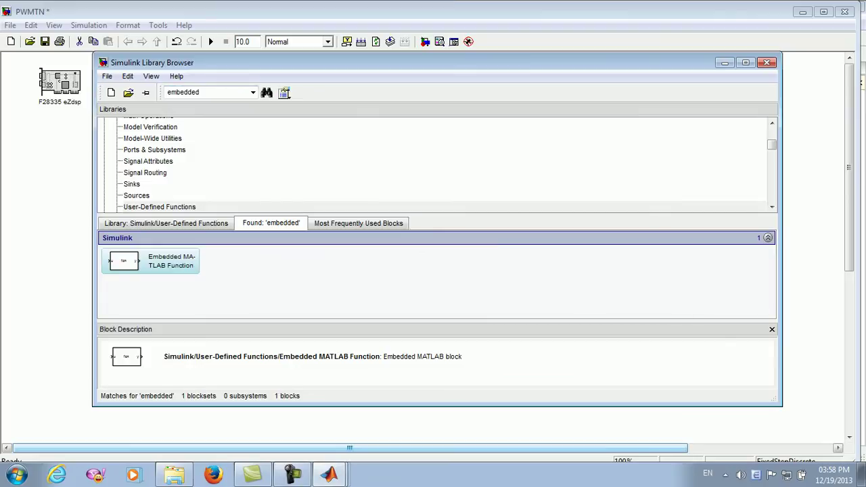
{"action": "left_click_drag", "start_coordinate": [124, 261], "coordinate": [55, 210]}
{"action": "left_click_drag", "start_coordinate": [184, 147], "coordinate": [232, 147]}
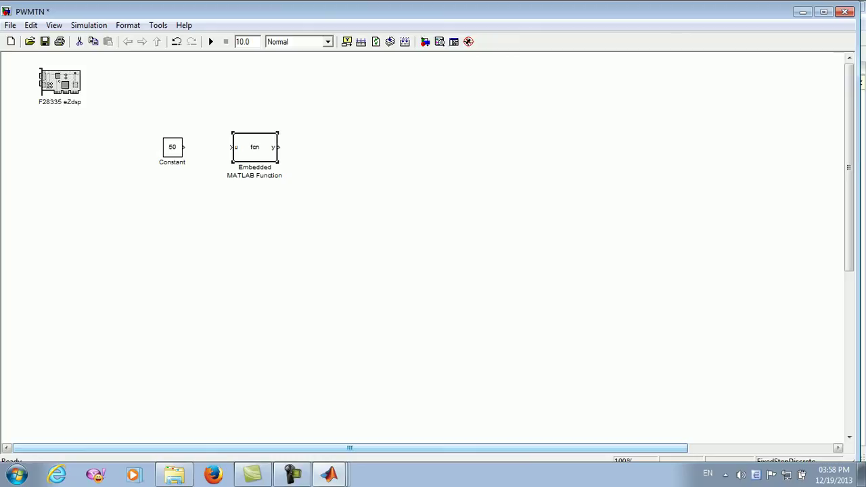
Search the block library for epwm and place the C28x3x ePWM block to the right of the Embedded MATLAB Function block.
{"action": "left_click", "coordinate": [425, 41]}
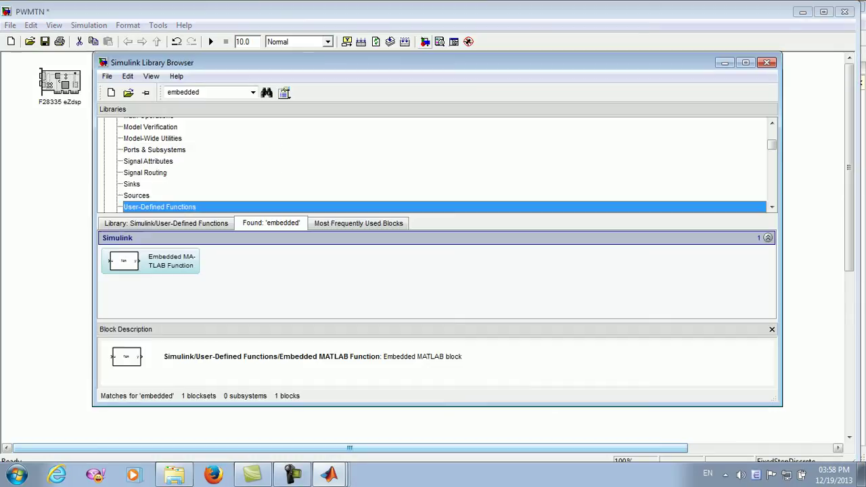
{"action": "left_click", "coordinate": [183, 92]}
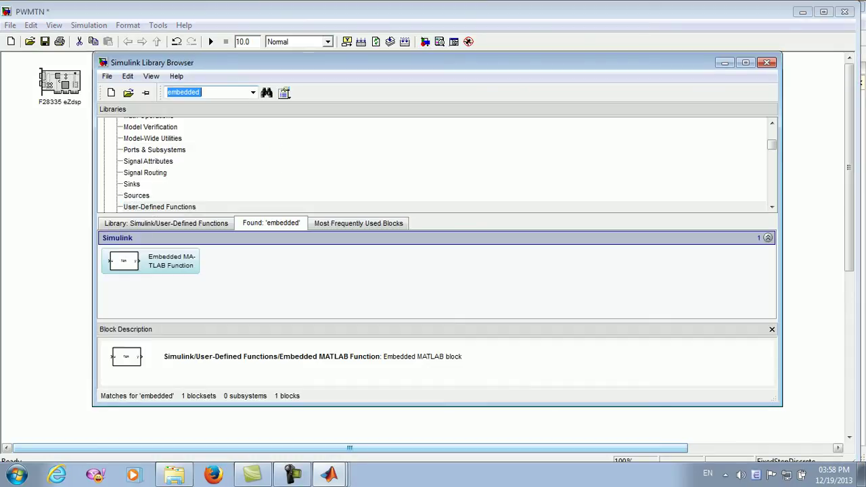
{"action": "type", "text": "epwm"}
{"action": "key", "text": "Return"}
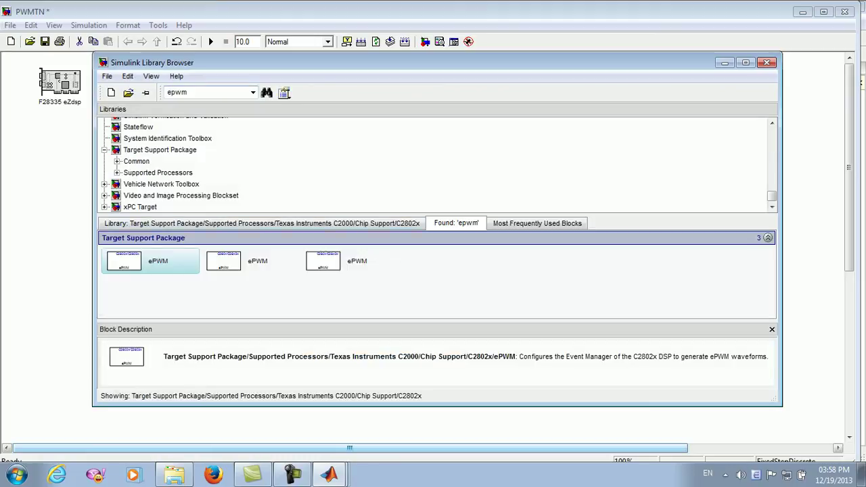
{"action": "left_click", "coordinate": [323, 261]}
{"action": "left_click", "coordinate": [124, 261]}
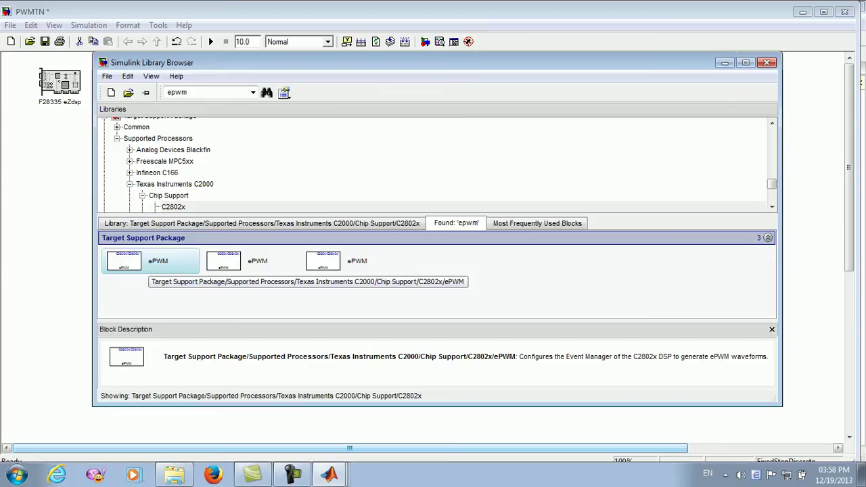
{"action": "left_click", "coordinate": [223, 261]}
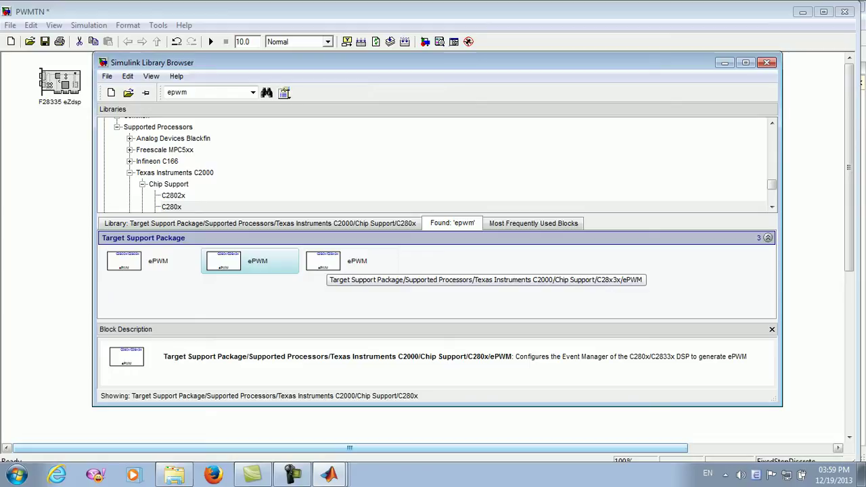
{"action": "left_click", "coordinate": [327, 261]}
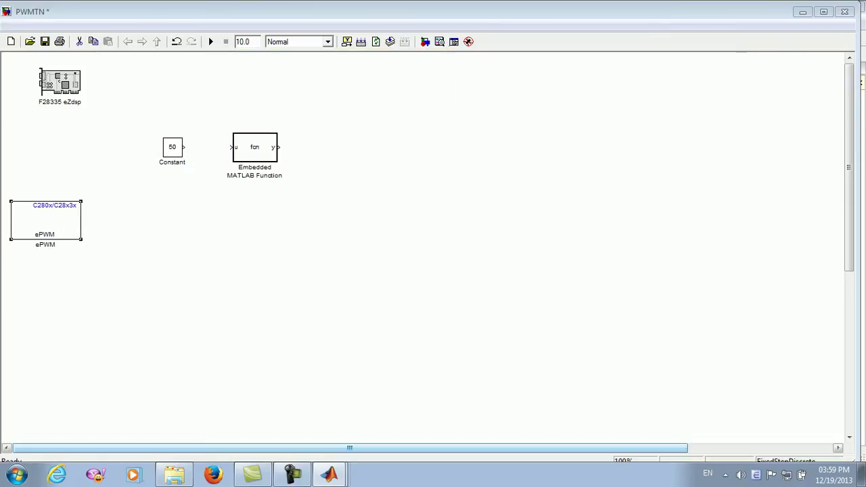
{"action": "left_click_drag", "start_coordinate": [280, 147], "coordinate": [386, 145]}
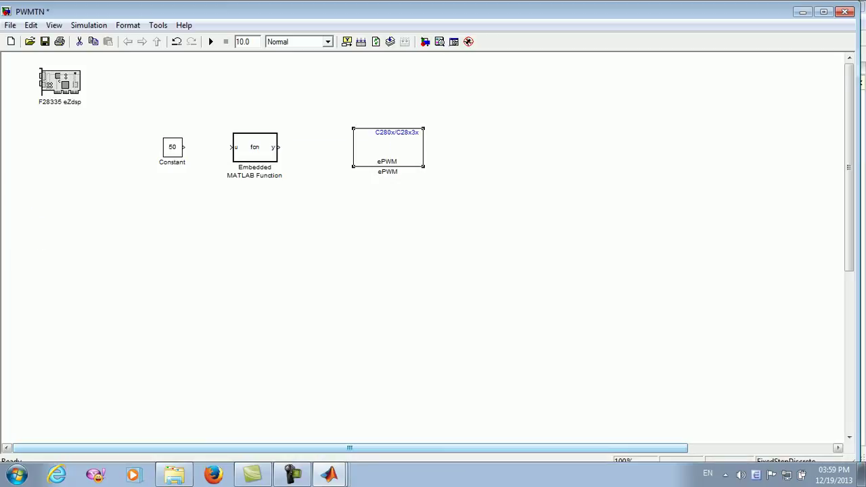
Examine the library's Freescale MPC5xx, Continuous and most frequently used block collections.
{"action": "left_click", "coordinate": [426, 42]}
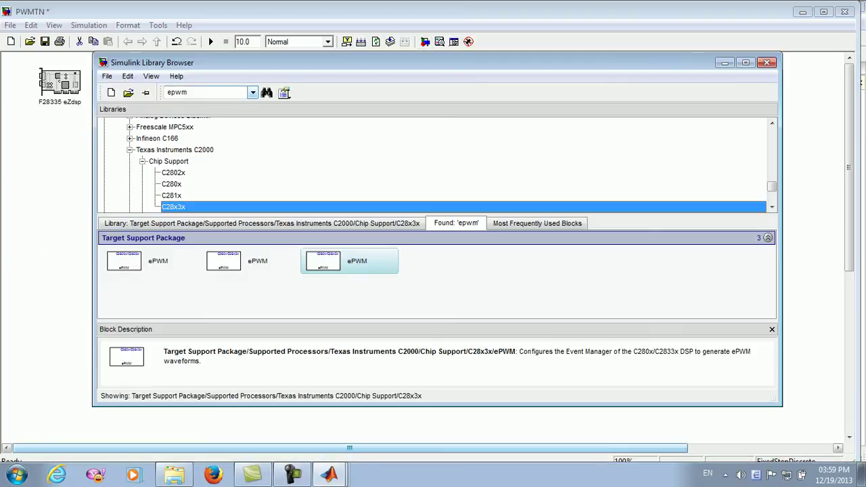
{"action": "left_click", "coordinate": [203, 92]}
{"action": "left_click", "coordinate": [165, 127]}
{"action": "scroll", "coordinate": [433, 165], "scroll_direction": "up", "scroll_amount": 7}
{"action": "scroll", "coordinate": [433, 164], "scroll_direction": "down", "scroll_amount": 7}
{"action": "scroll", "coordinate": [434, 165], "scroll_direction": "up", "scroll_amount": 4}
{"action": "scroll", "coordinate": [434, 162], "scroll_direction": "up", "scroll_amount": 2}
{"action": "scroll", "coordinate": [434, 163], "scroll_direction": "up", "scroll_amount": 8}
{"action": "scroll", "coordinate": [433, 163], "scroll_direction": "up", "scroll_amount": 1}
{"action": "scroll", "coordinate": [433, 163], "scroll_direction": "up", "scroll_amount": 4}
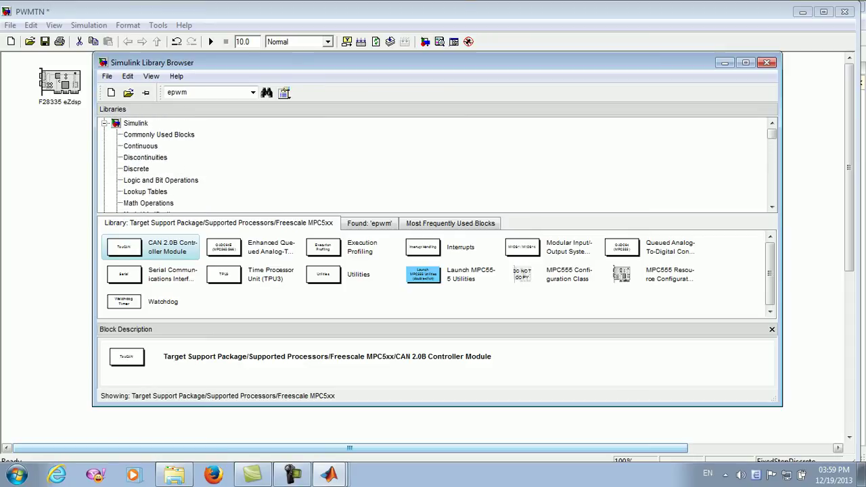
{"action": "left_click", "coordinate": [140, 145]}
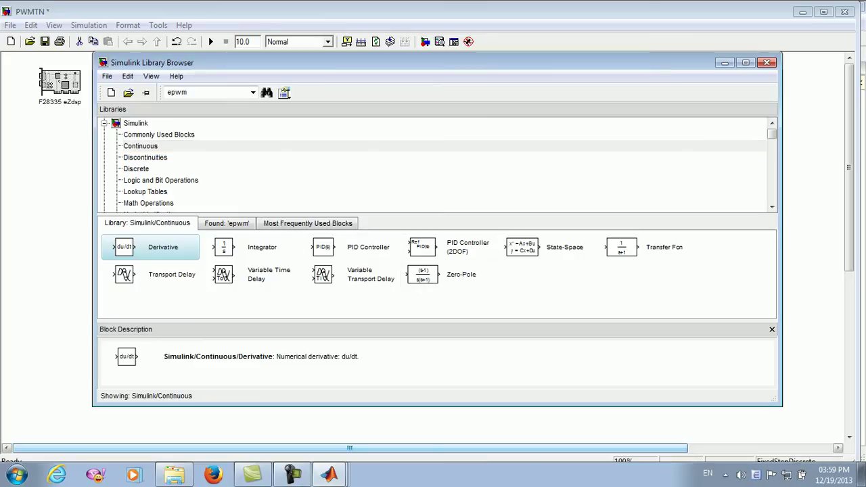
{"action": "left_click", "coordinate": [140, 146]}
{"action": "left_click", "coordinate": [308, 224]}
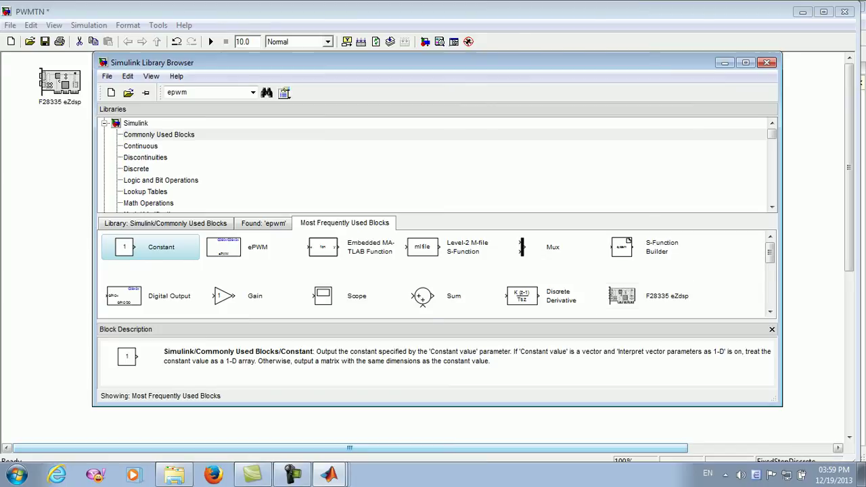
{"action": "scroll", "coordinate": [437, 275], "scroll_direction": "down", "scroll_amount": 5}
{"action": "scroll", "coordinate": [437, 271], "scroll_direction": "up", "scroll_amount": 1}
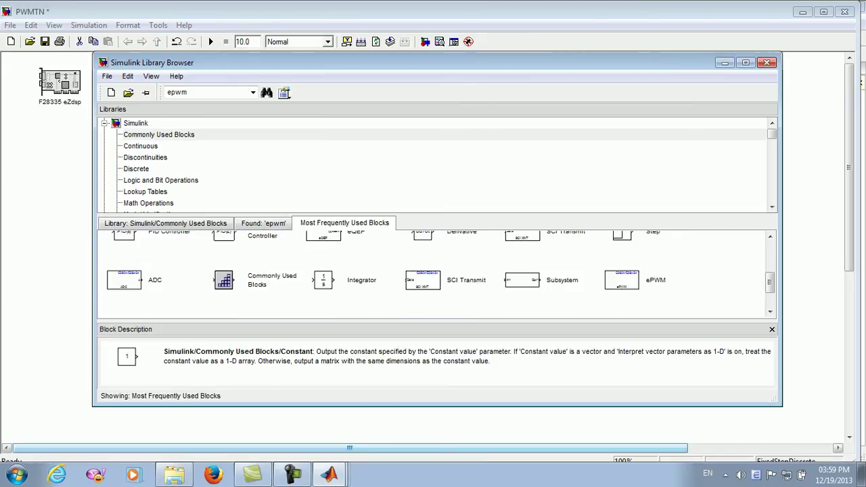
{"action": "scroll", "coordinate": [436, 275], "scroll_direction": "up", "scroll_amount": 1}
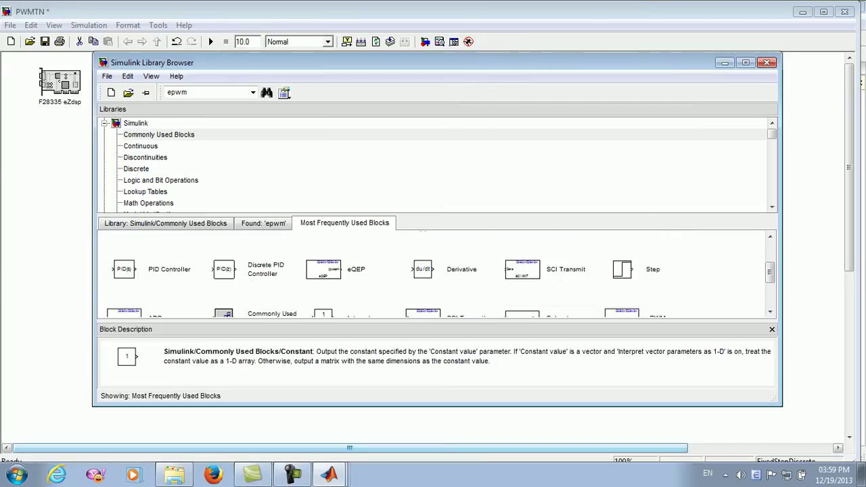
{"action": "scroll", "coordinate": [436, 274], "scroll_direction": "up", "scroll_amount": 2}
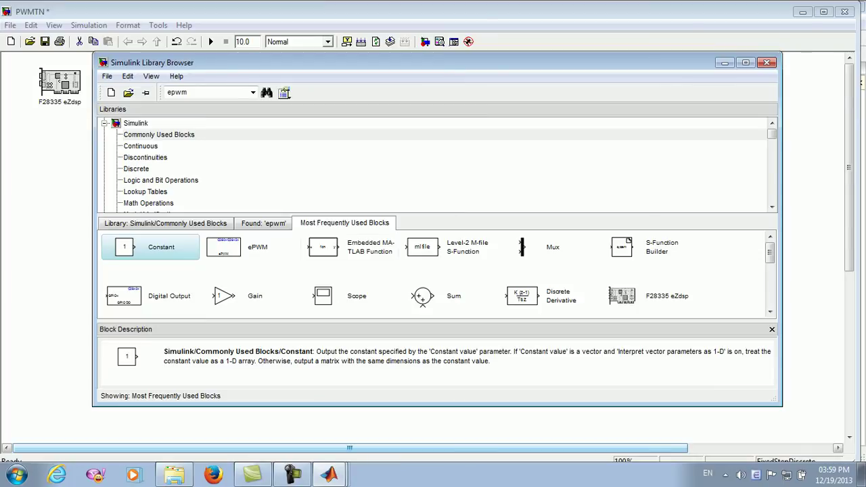
{"action": "left_click", "coordinate": [140, 146]}
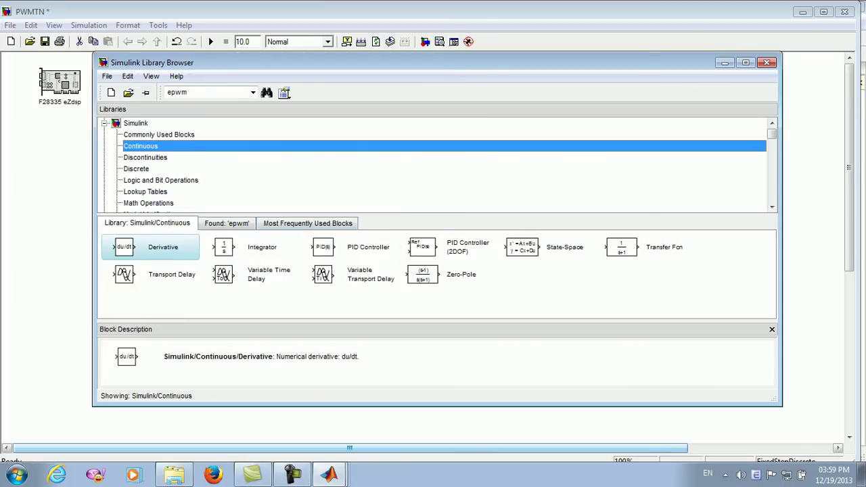
Add the C28x3x Digital Output block from the most frequently used blocks, placing it below the ePWM block.
{"action": "left_click", "coordinate": [307, 223]}
{"action": "scroll", "coordinate": [439, 276], "scroll_direction": "down", "scroll_amount": 5}
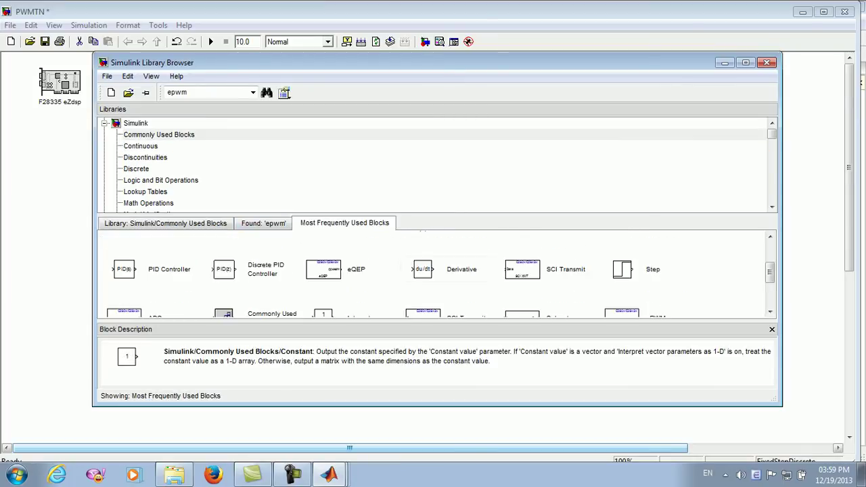
{"action": "scroll", "coordinate": [437, 274], "scroll_direction": "up", "scroll_amount": 2}
{"action": "scroll", "coordinate": [439, 274], "scroll_direction": "down", "scroll_amount": 4}
{"action": "scroll", "coordinate": [439, 274], "scroll_direction": "up", "scroll_amount": 4}
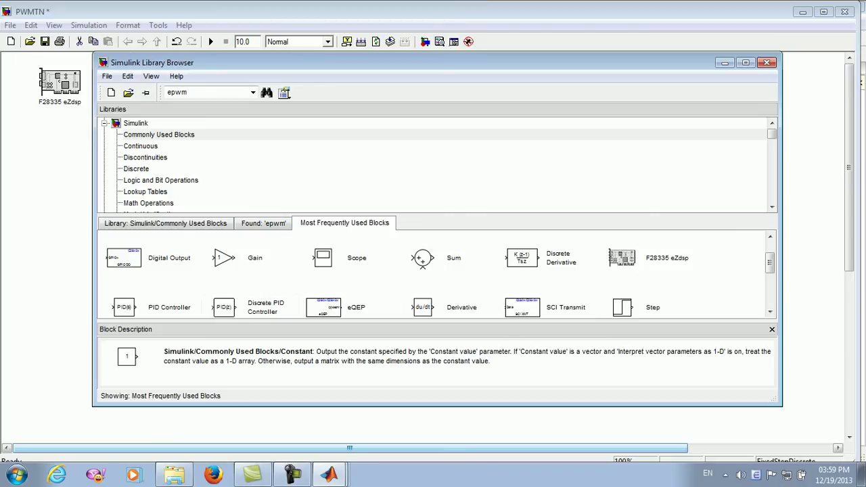
{"action": "scroll", "coordinate": [437, 274], "scroll_direction": "up", "scroll_amount": 1}
{"action": "left_click_drag", "start_coordinate": [124, 287], "coordinate": [388, 226]}
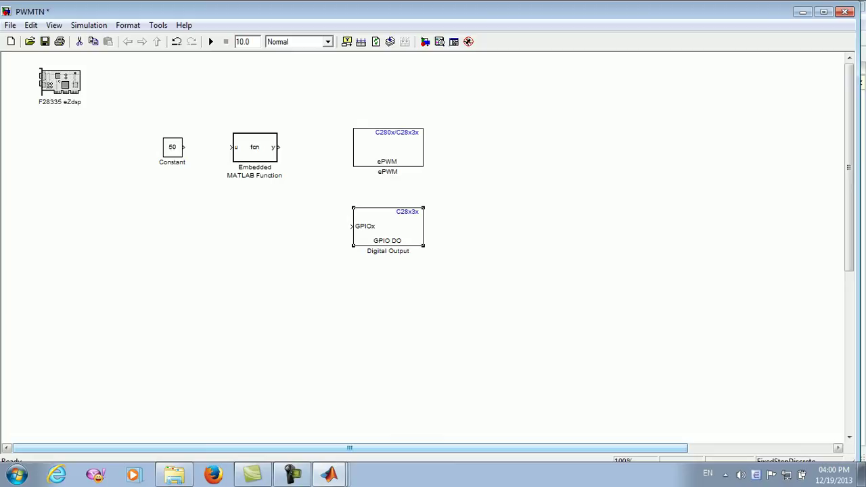
Open the ePWM block's parameters and select ePWM1 as the module.
{"action": "left_click", "coordinate": [388, 147]}
{"action": "double_click", "coordinate": [388, 147]}
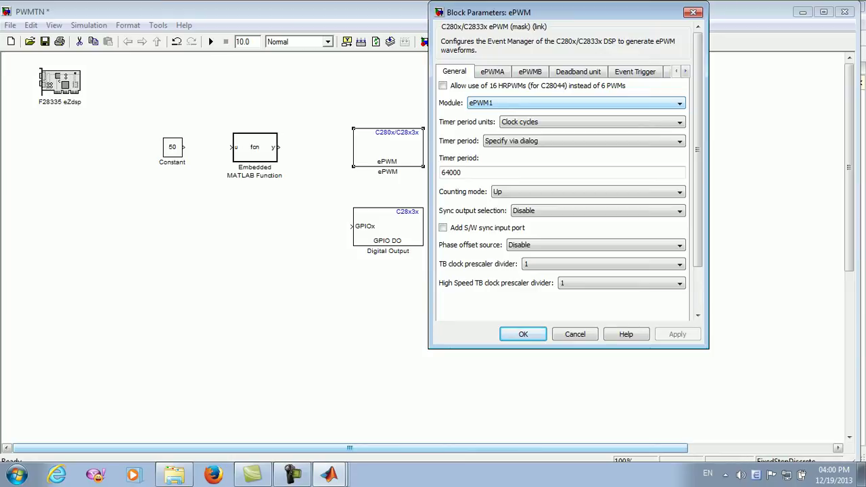
{"action": "left_click", "coordinate": [576, 102]}
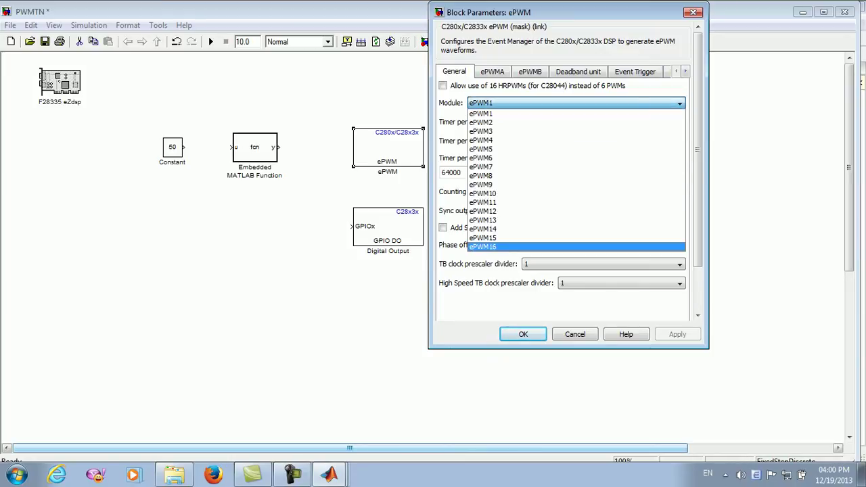
{"action": "left_click", "coordinate": [575, 113]}
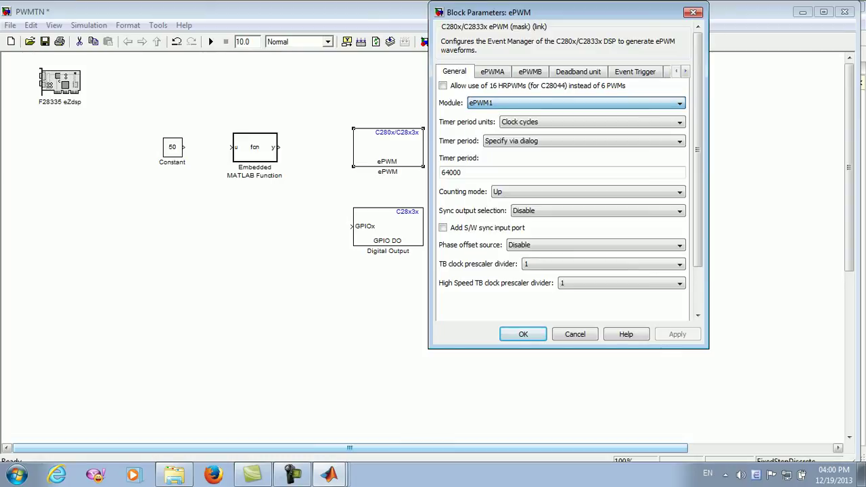
Examine the ePWM block's timer period units and timer period value.
{"action": "left_click", "coordinate": [592, 122]}
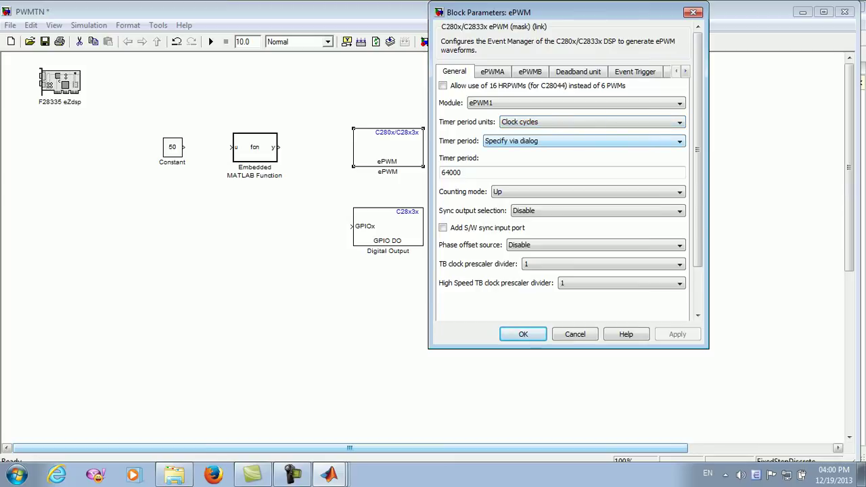
{"action": "left_click", "coordinate": [474, 173]}
{"action": "double_click", "coordinate": [452, 172]}
{"action": "left_click", "coordinate": [463, 173]}
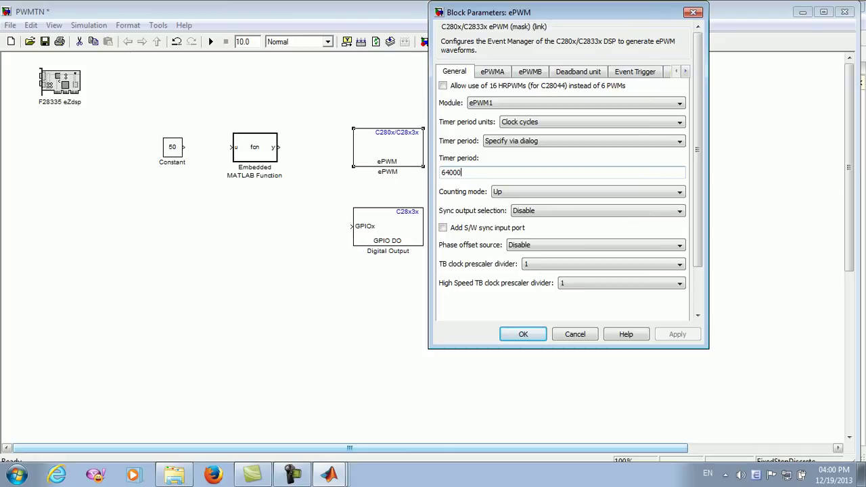
Compare the ePWMA and ePWMB output settings with the general timer settings of the ePWM block.
{"action": "left_click", "coordinate": [492, 71]}
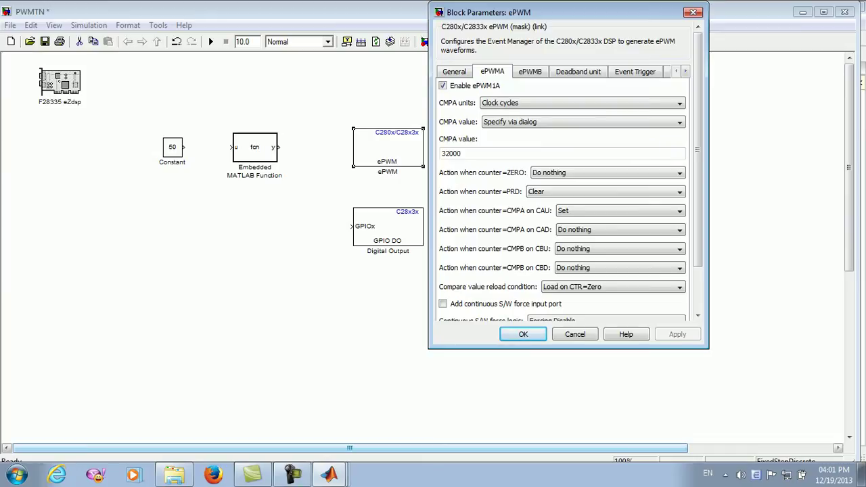
{"action": "left_click", "coordinate": [530, 71]}
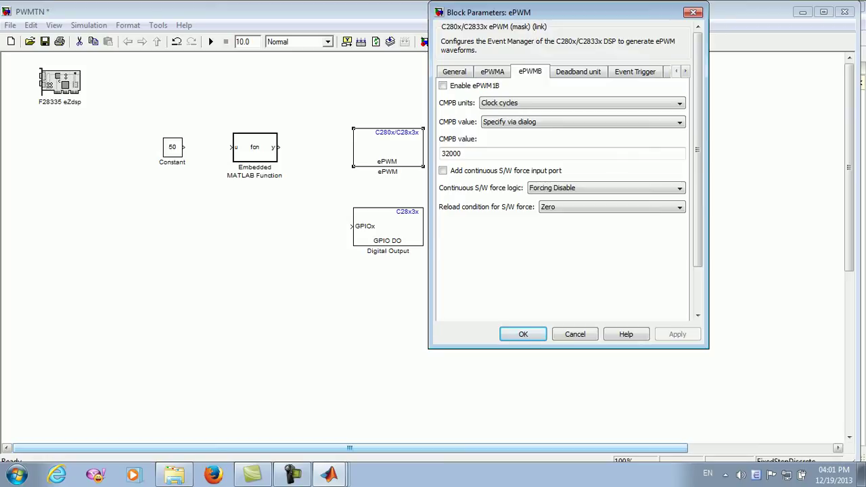
{"action": "left_click", "coordinate": [492, 71]}
{"action": "left_click", "coordinate": [454, 71]}
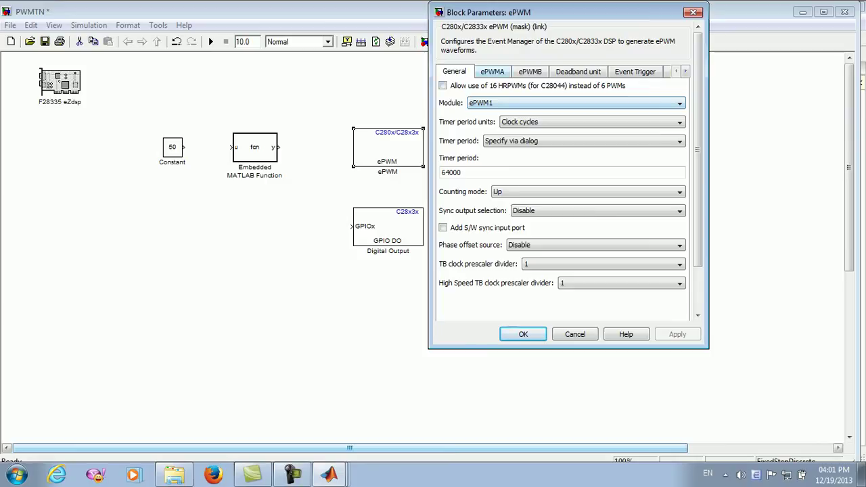
{"action": "left_click", "coordinate": [492, 71]}
{"action": "key", "text": "ctrl+Tab"}
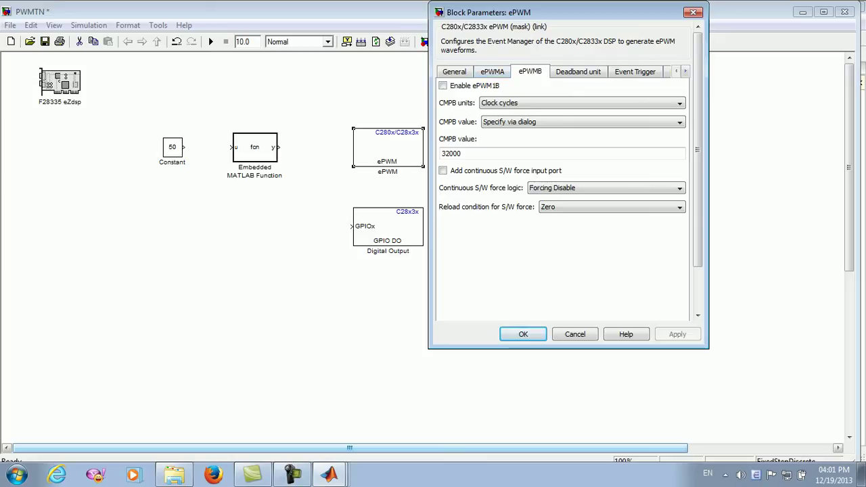
{"action": "left_click", "coordinate": [492, 71]}
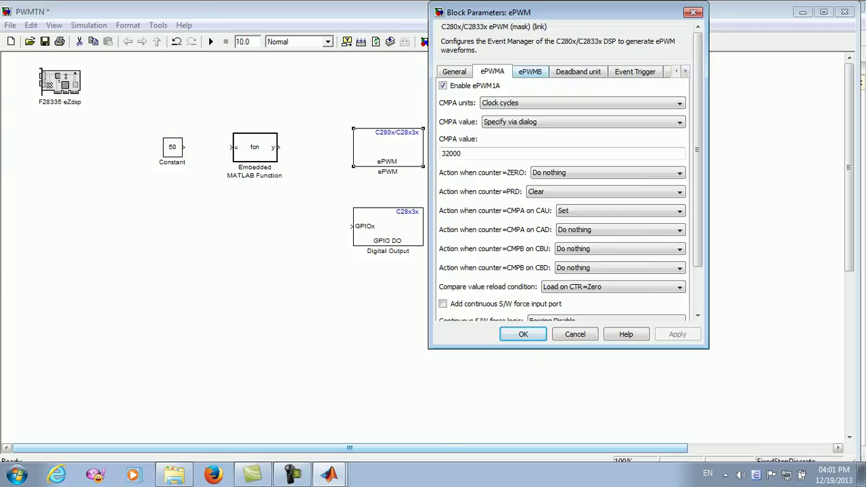
{"action": "left_click", "coordinate": [530, 72]}
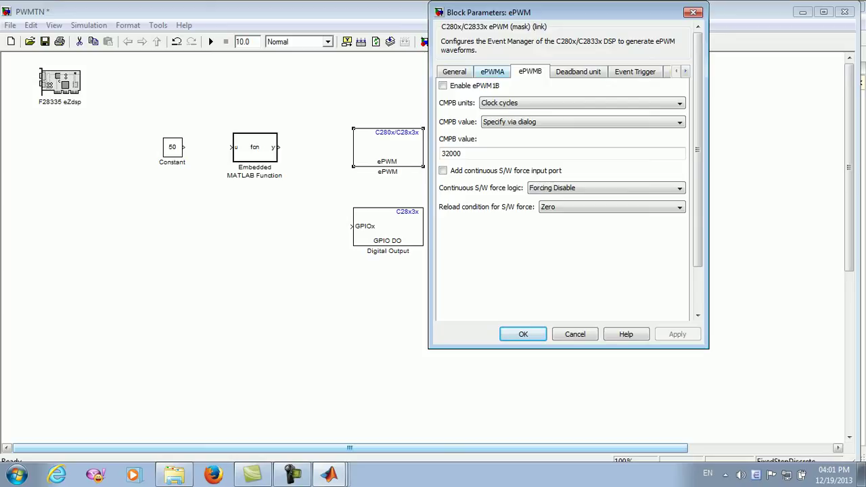
{"action": "left_click", "coordinate": [492, 71]}
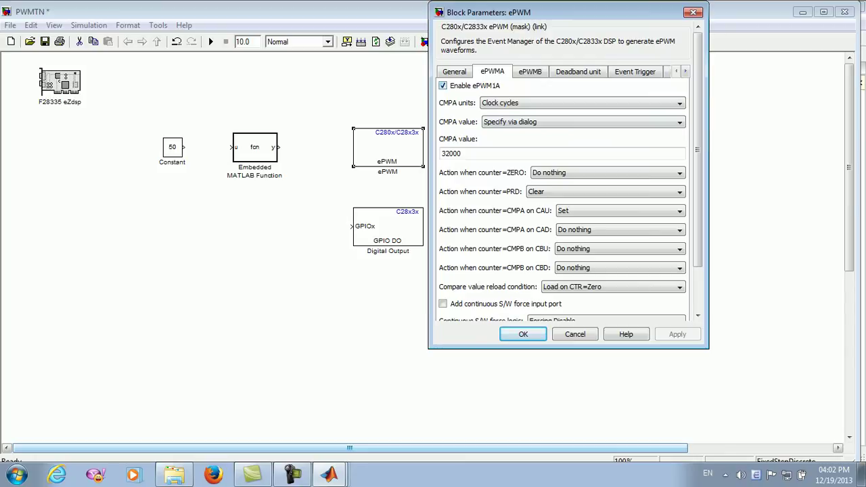
Disable the ePWM1A output and enable it again.
{"action": "left_click", "coordinate": [443, 85]}
{"action": "left_click", "coordinate": [443, 86]}
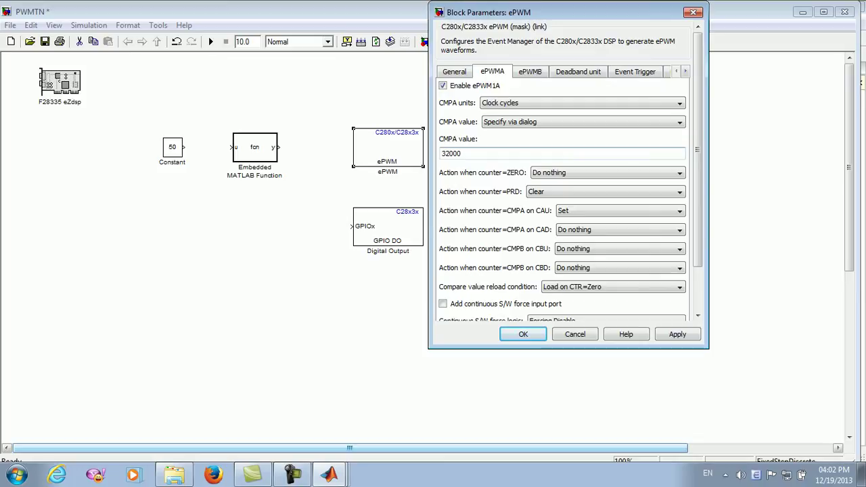
Examine the CMPA value on the ePWM block's ePWMA output settings.
{"action": "double_click", "coordinate": [451, 153]}
{"action": "left_click", "coordinate": [462, 153]}
{"action": "double_click", "coordinate": [451, 153]}
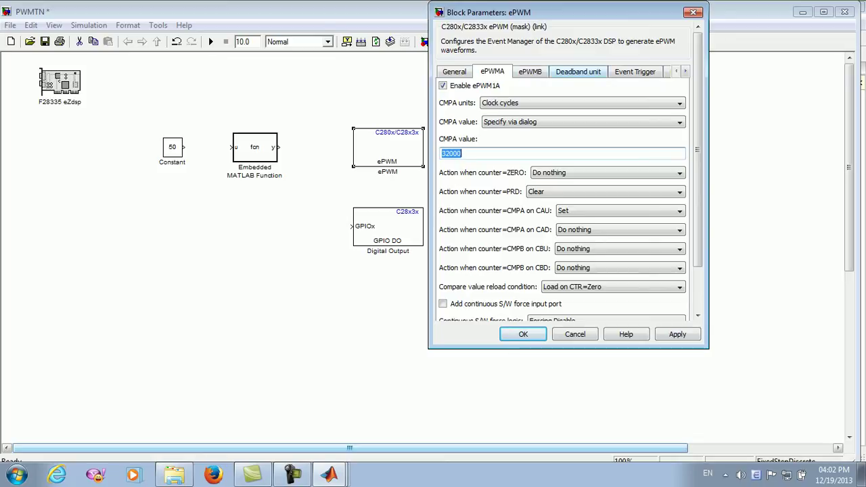
Review the ePWM block's deadband, event trigger, PWM chopper and trip zone settings, and accept the block parameters.
{"action": "left_click", "coordinate": [578, 71]}
{"action": "left_click", "coordinate": [635, 71]}
{"action": "left_click", "coordinate": [685, 71]}
{"action": "left_click", "coordinate": [685, 72]}
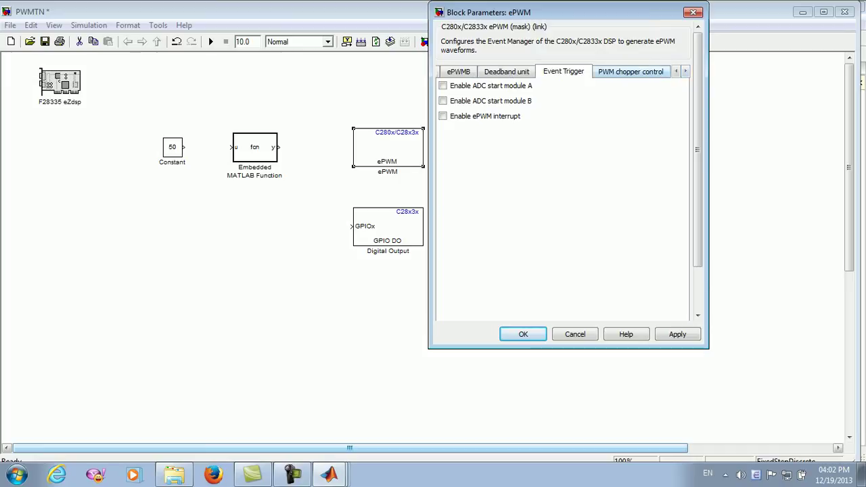
{"action": "left_click", "coordinate": [631, 71]}
{"action": "left_click", "coordinate": [686, 71]}
{"action": "left_click", "coordinate": [643, 71]}
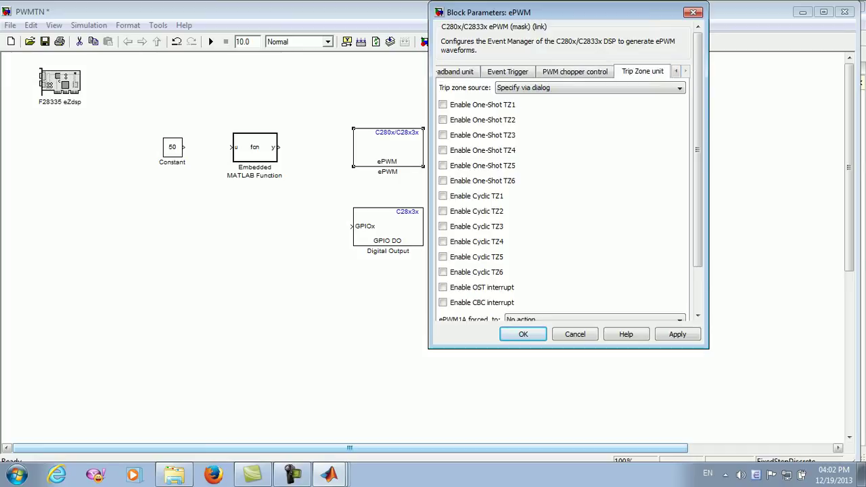
{"action": "left_click", "coordinate": [574, 71]}
{"action": "left_click", "coordinate": [507, 71]}
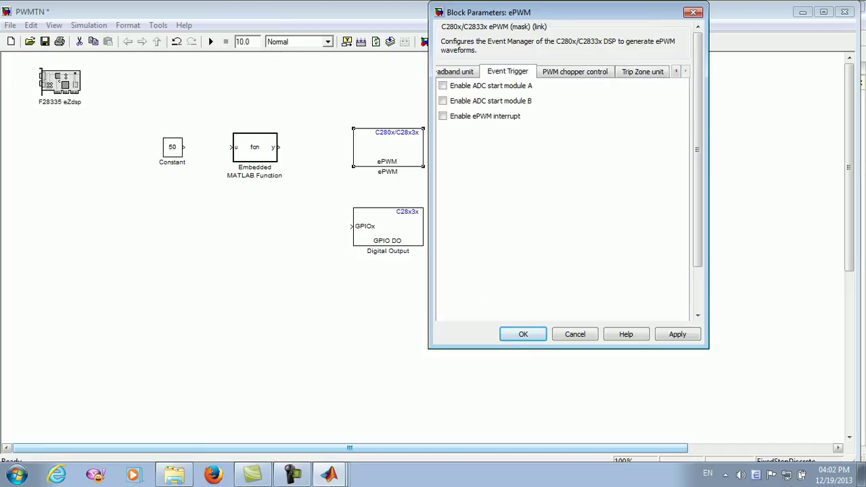
{"action": "left_click", "coordinate": [456, 71]}
{"action": "left_click", "coordinate": [676, 71]}
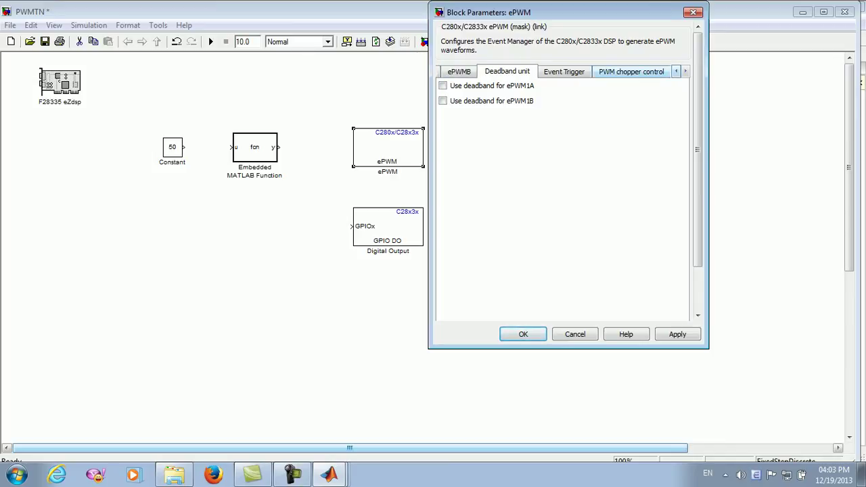
{"action": "left_click", "coordinate": [676, 71]}
{"action": "left_click", "coordinate": [523, 334]}
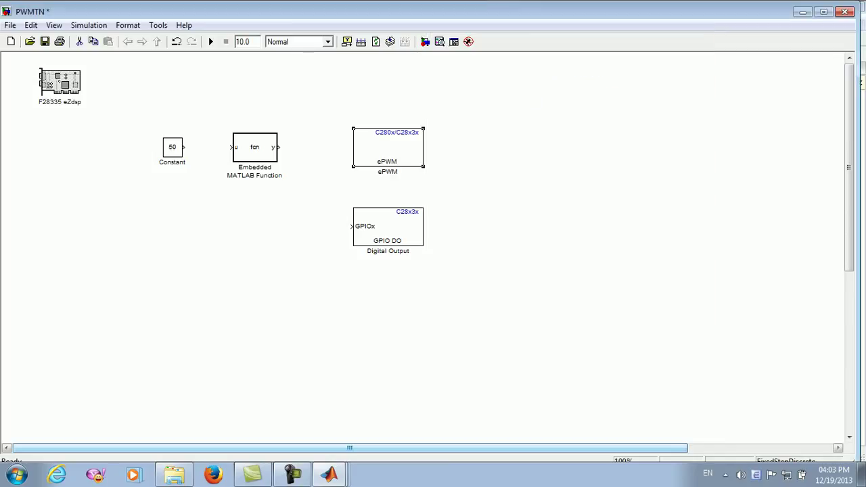
Configure the Digital Output block to use GPIO4 instead of GPIO0 in the GPIO0~GPIO7 group.
{"action": "double_click", "coordinate": [388, 226]}
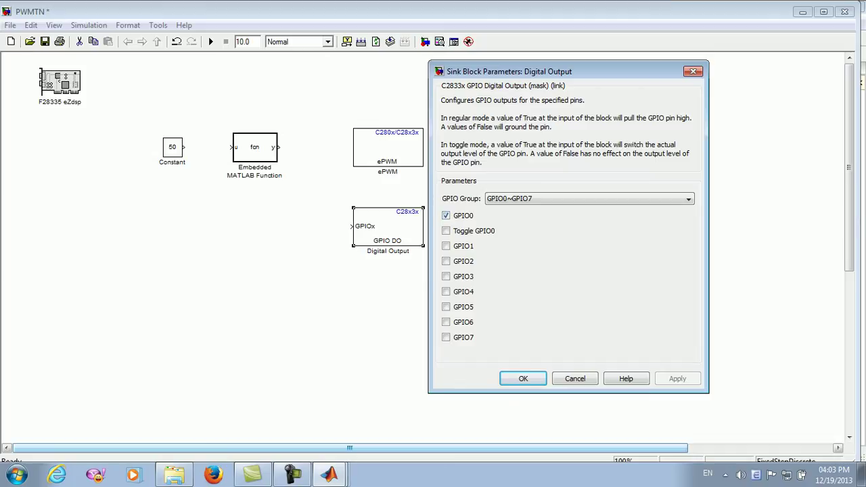
{"action": "left_click", "coordinate": [447, 216]}
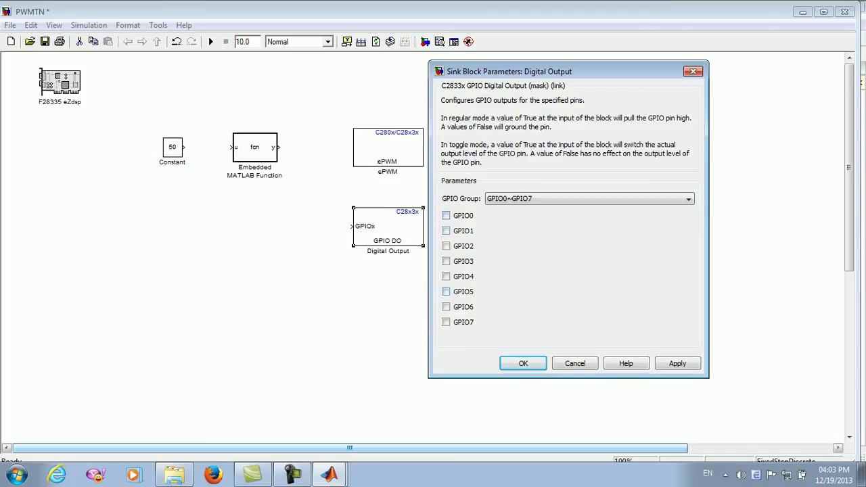
{"action": "left_click", "coordinate": [446, 276]}
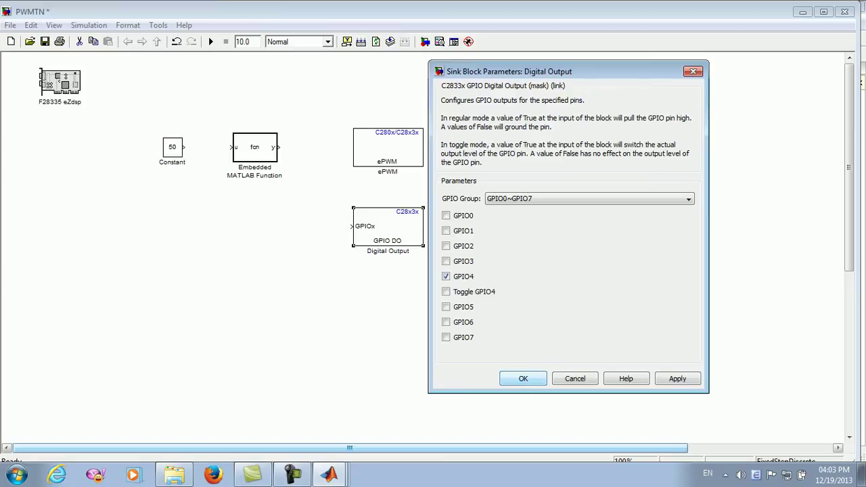
{"action": "left_click", "coordinate": [522, 378]}
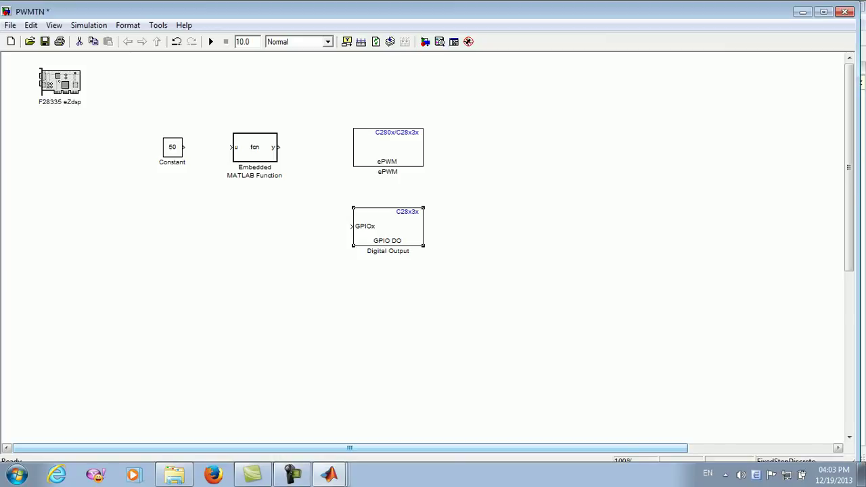
Recheck the pin selection in the Digital Output block's parameters.
{"action": "double_click", "coordinate": [388, 226]}
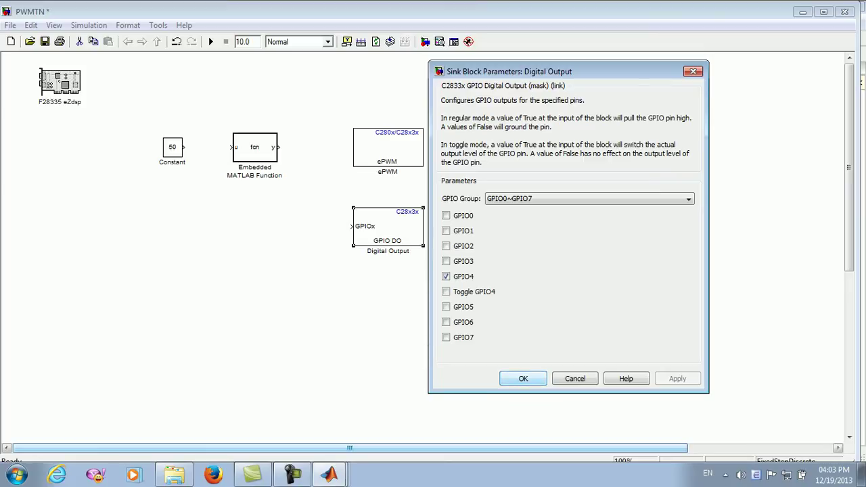
{"action": "key", "text": "Return"}
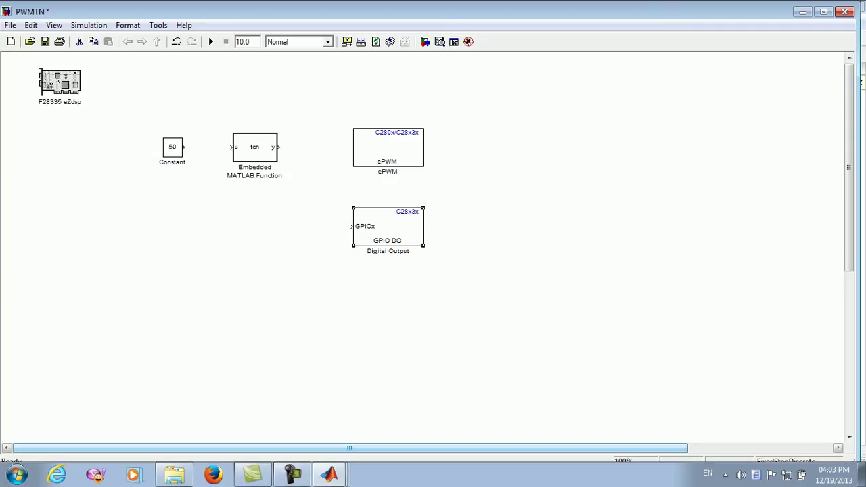
{"action": "key", "text": "Escape"}
Open the Embedded MATLAB Function block's code and delete everything below the function declaration.
{"action": "double_click", "coordinate": [254, 147]}
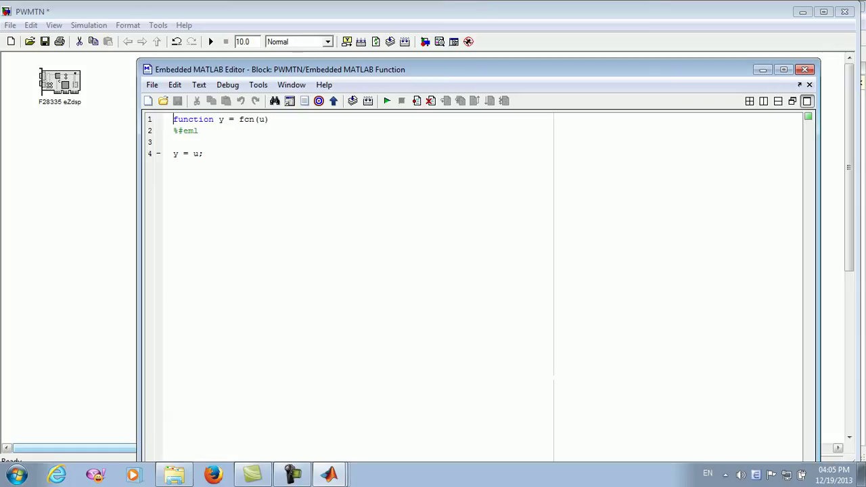
{"action": "left_click", "coordinate": [199, 130]}
{"action": "key", "text": "BackSpace"}
{"action": "key", "text": "BackSpace"}
{"action": "key", "text": "BackSpace"}
{"action": "key", "text": "BackSpace"}
{"action": "key", "text": "BackSpace"}
{"action": "left_click", "coordinate": [204, 154]}
{"action": "key", "text": "BackSpace"}
{"action": "key", "text": "BackSpace"}
{"action": "key", "text": "BackSpace"}
{"action": "key", "text": "BackSpace"}
{"action": "key", "text": "BackSpace"}
{"action": "key", "text": "BackSpace"}
{"action": "key", "text": "BackSpace"}
{"action": "key", "text": "BackSpace"}
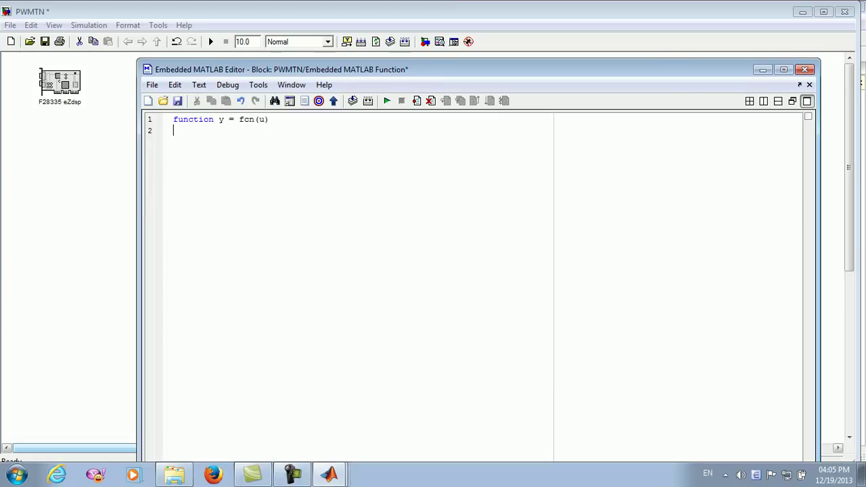
Change the function declaration to return [y1,y2] and take x as its input.
{"action": "left_click", "coordinate": [219, 119]}
{"action": "type", "text": "["}
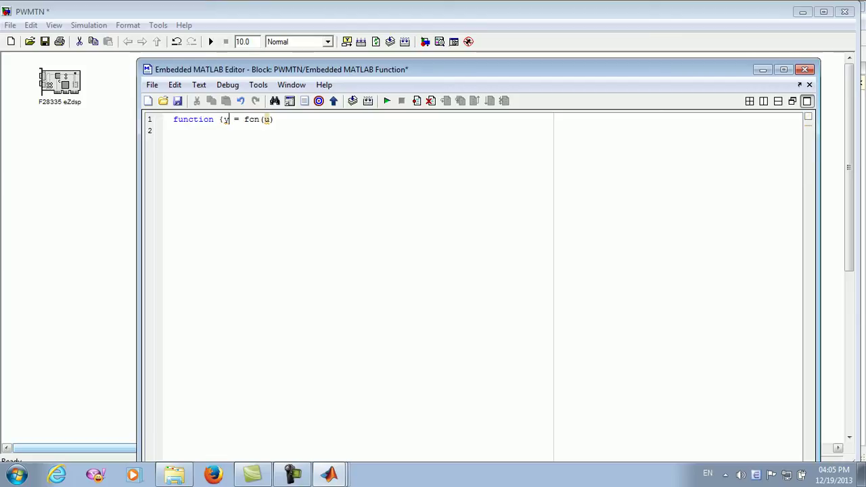
{"action": "key", "text": "BackSpace"}
{"action": "key", "text": "BackSpace"}
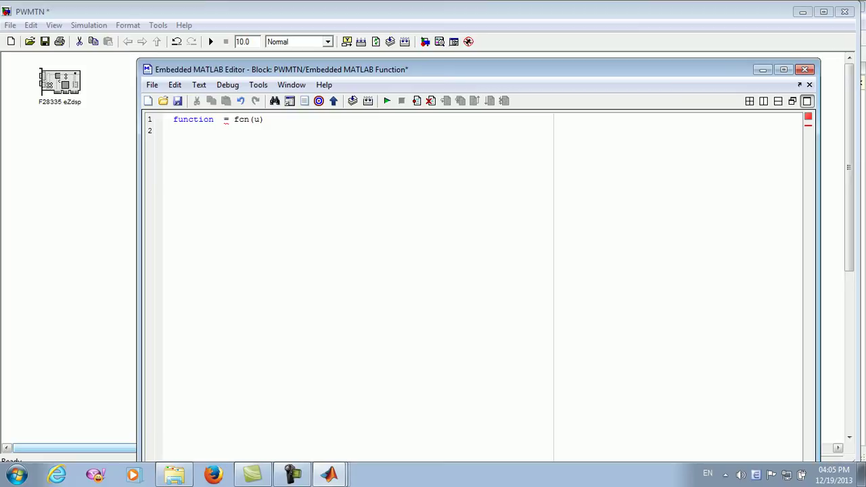
{"action": "type", "text": "[y1,y2]"}
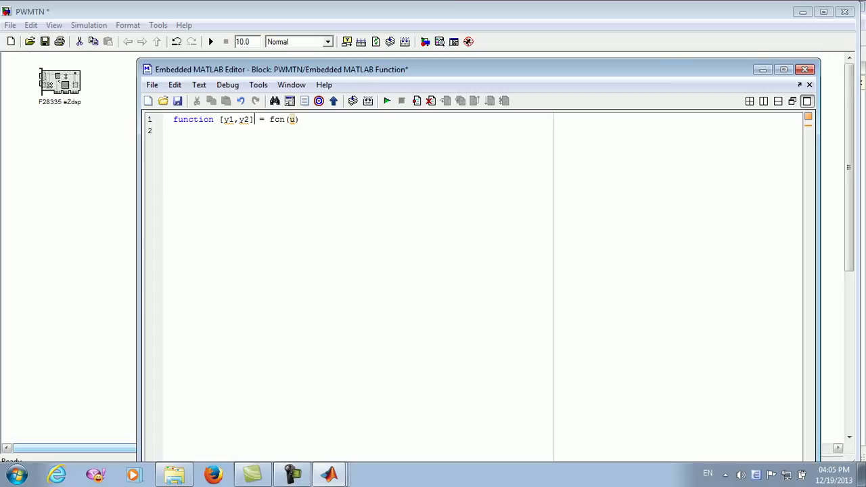
{"action": "left_click", "coordinate": [295, 119]}
{"action": "key", "text": "BackSpace"}
{"action": "type", "text": "x"}
{"action": "key", "text": "Right"}
Add the branch if(x>=0) && (x<95) with y1=640*x; and y2=0; under the declaration.
{"action": "key", "text": "Return"}
{"action": "type", "text": "if"}
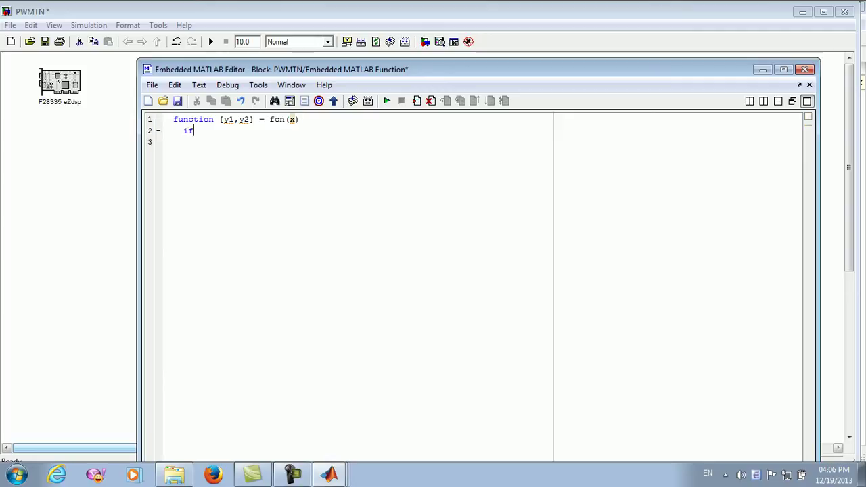
{"action": "type", "text": "(x"}
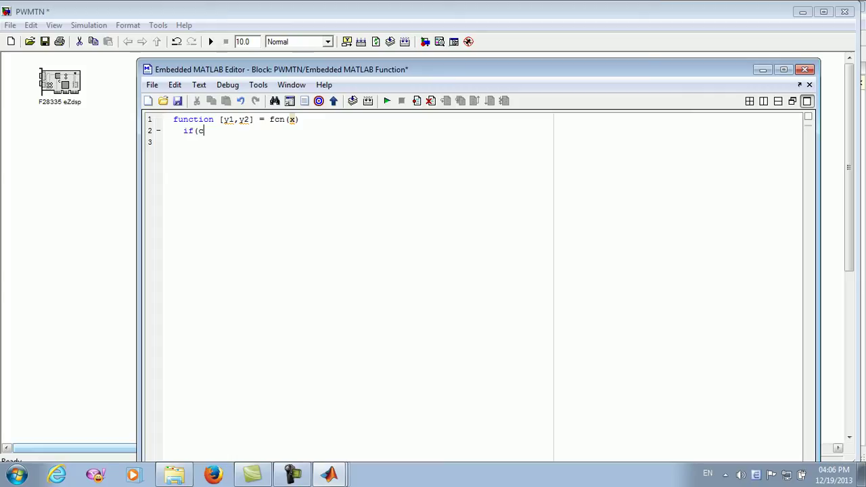
{"action": "type", "text": ">=0) && (x<95)"}
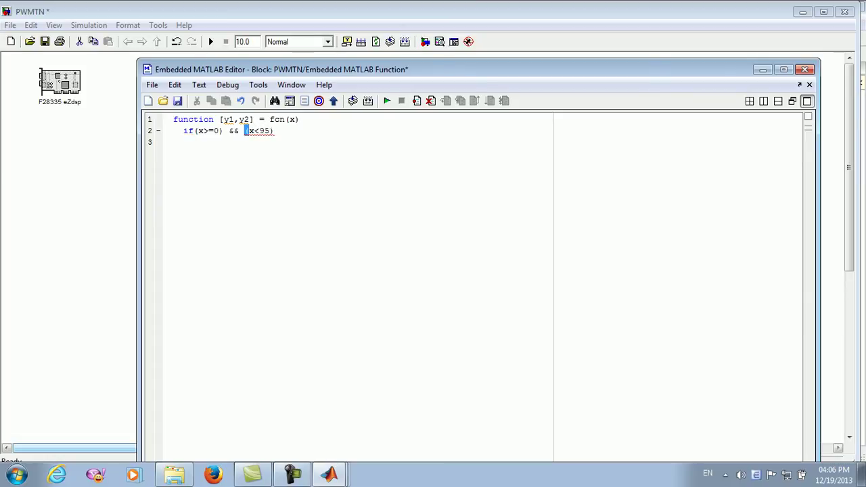
{"action": "key", "text": "Return"}
{"action": "type", "text": "y=640*x;"}
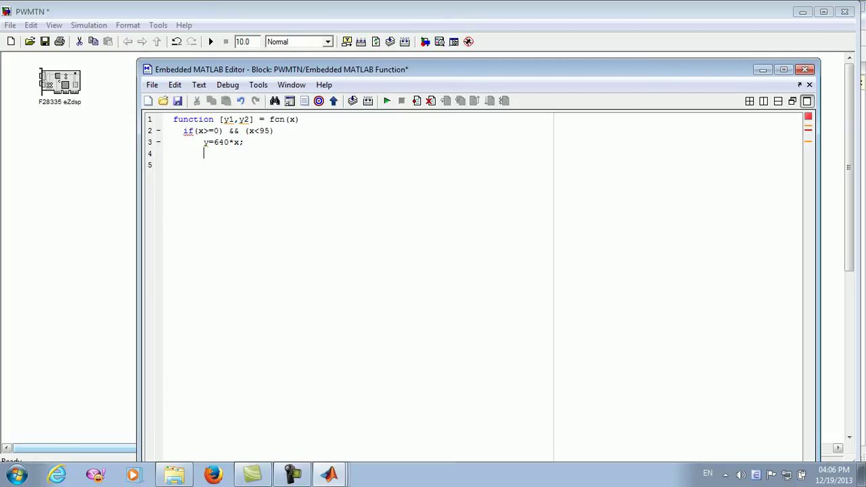
{"action": "left_click", "coordinate": [208, 143]}
{"action": "type", "text": "1"}
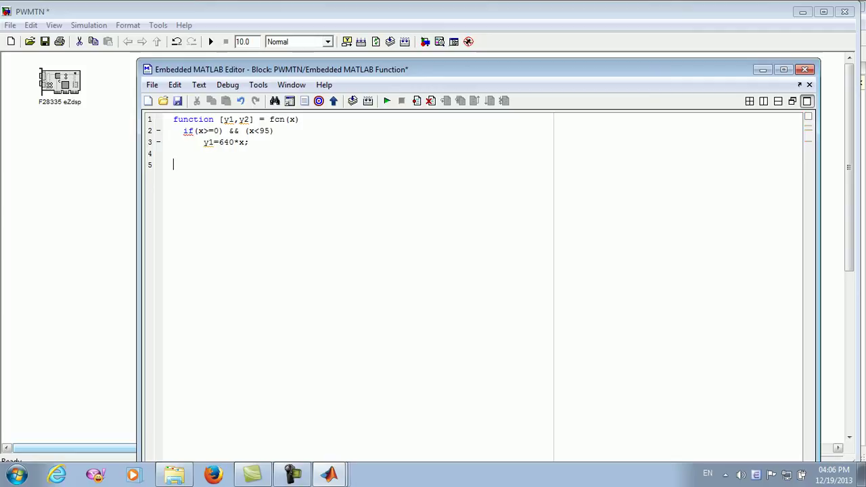
{"action": "type", "text": "y2=0;"}
Add the condition elseif (x>=(-95) && (x<0) below the first branch.
{"action": "key", "text": "Return"}
{"action": "key", "text": "BackSpace"}
{"action": "key", "text": "BackSpace"}
{"action": "key", "text": "BackSpace"}
{"action": "type", "text": "elseif (x>"}
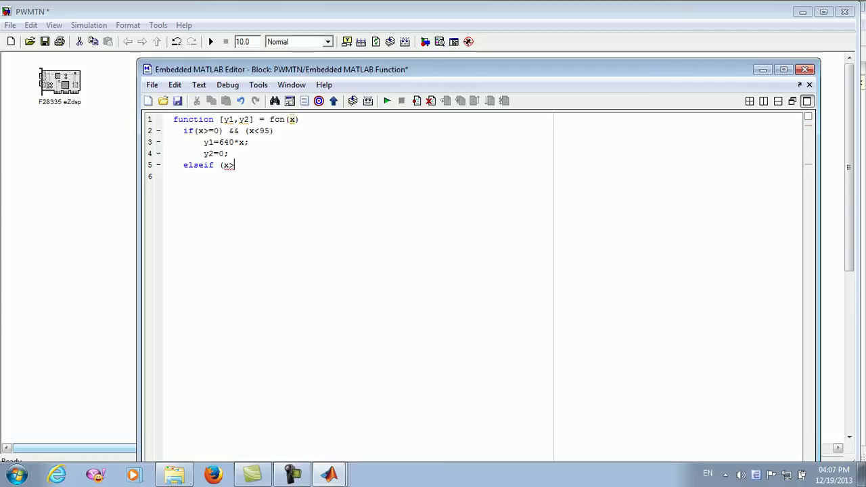
{"action": "type", "text": "=(-95)"}
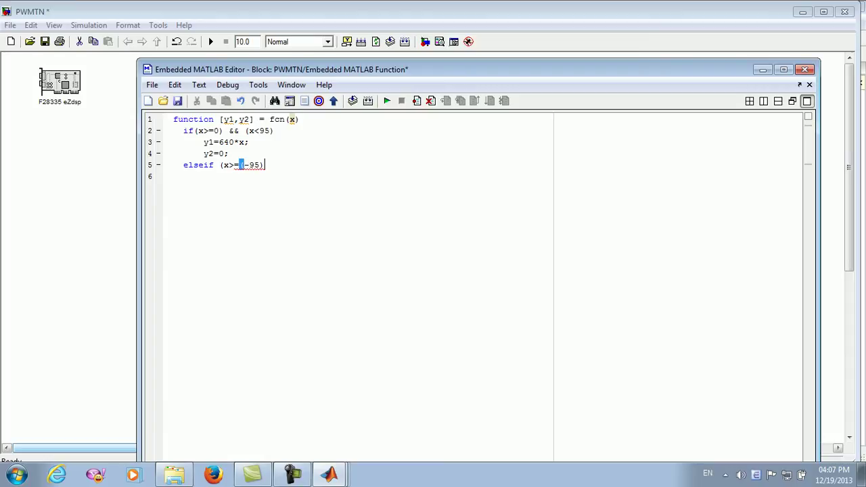
{"action": "type", "text": " && ("}
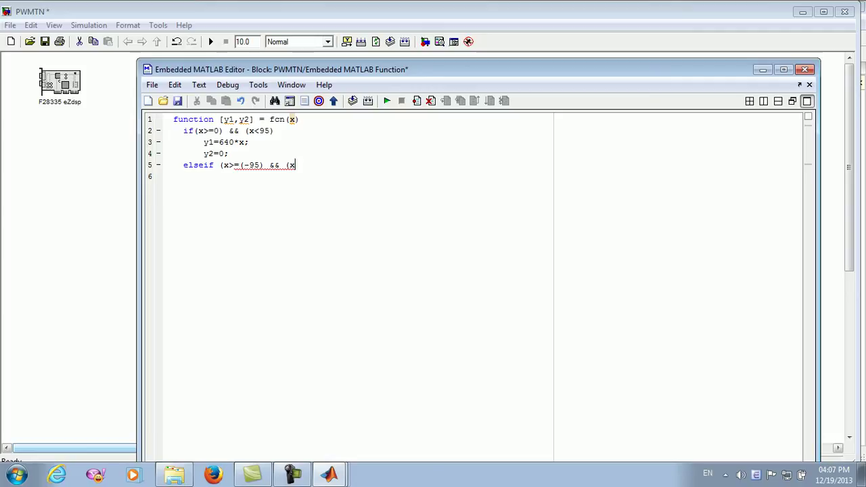
{"action": "type", "text": "x<0"}
{"action": "type", "text": ")"}
{"action": "key", "text": "Return"}
Write y1=640*(-x); and y2=1; as the body of the elseif branch.
{"action": "type", "text": "y1=640) ("}
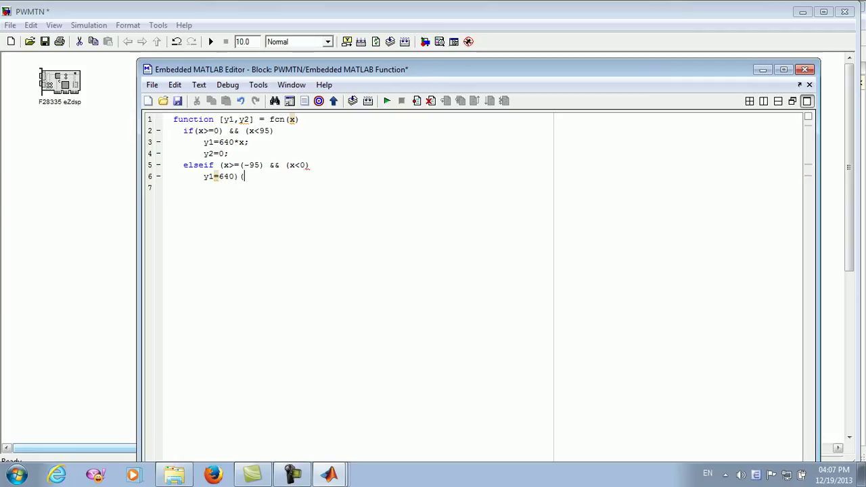
{"action": "type", "text": "-x)"}
{"action": "key", "text": "Return"}
{"action": "key", "text": "BackSpace"}
{"action": "type", "text": "*"}
{"action": "left_click", "coordinate": [259, 177]}
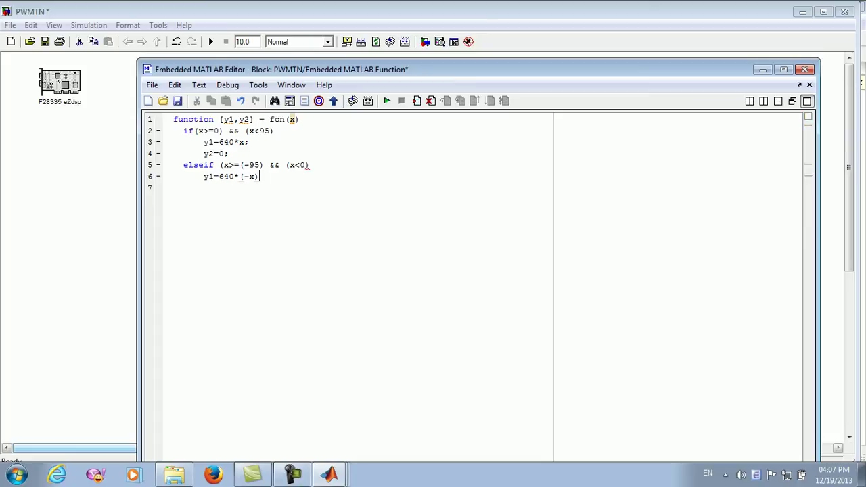
{"action": "type", "text": ";"}
{"action": "key", "text": "Return"}
{"action": "type", "text": "y2=1;"}
Add an else branch with y1=64000; and y2=0; after the elseif branch.
{"action": "left_click", "coordinate": [260, 176]}
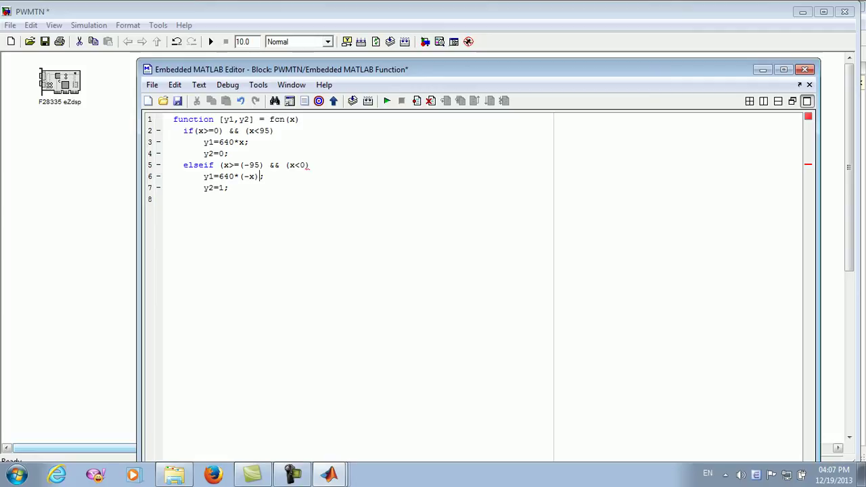
{"action": "left_click", "coordinate": [229, 188]}
{"action": "left_click", "coordinate": [174, 199]}
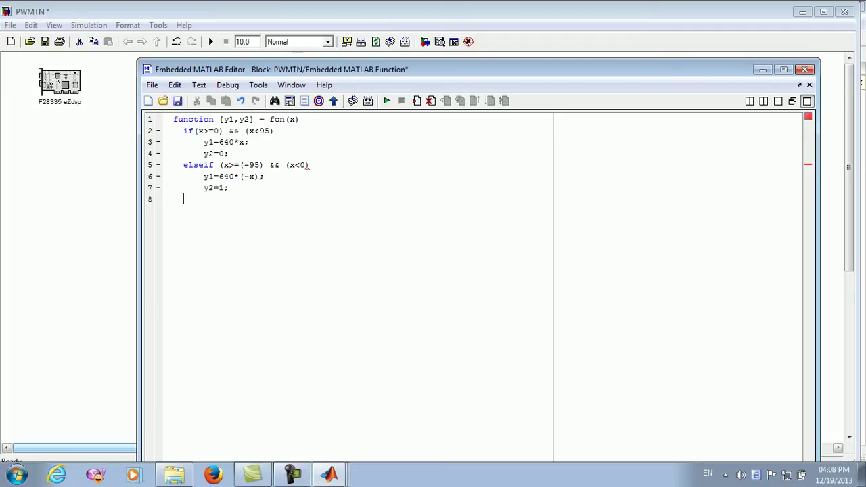
{"action": "type", "text": "else"}
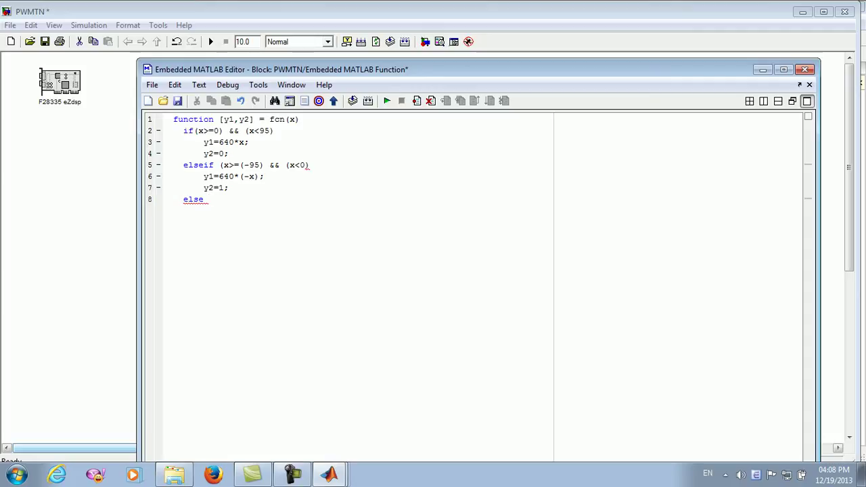
{"action": "key", "text": "Return"}
{"action": "type", "text": "y1=64000;"}
{"action": "key", "text": "Return"}
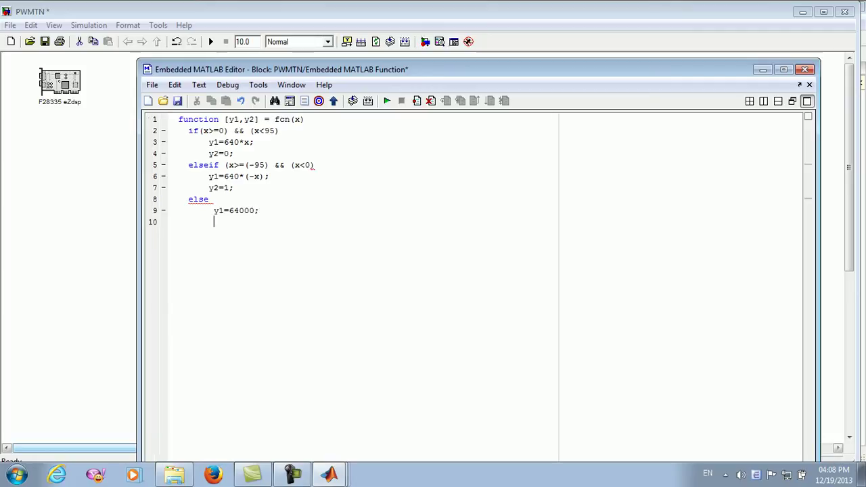
{"action": "type", "text": "y2=0;"}
Close the if block and the function with end statements, and save the code.
{"action": "left_click", "coordinate": [194, 222]}
{"action": "key", "text": "Return"}
{"action": "type", "text": "end"}
{"action": "key", "text": "Return"}
{"action": "type", "text": "end"}
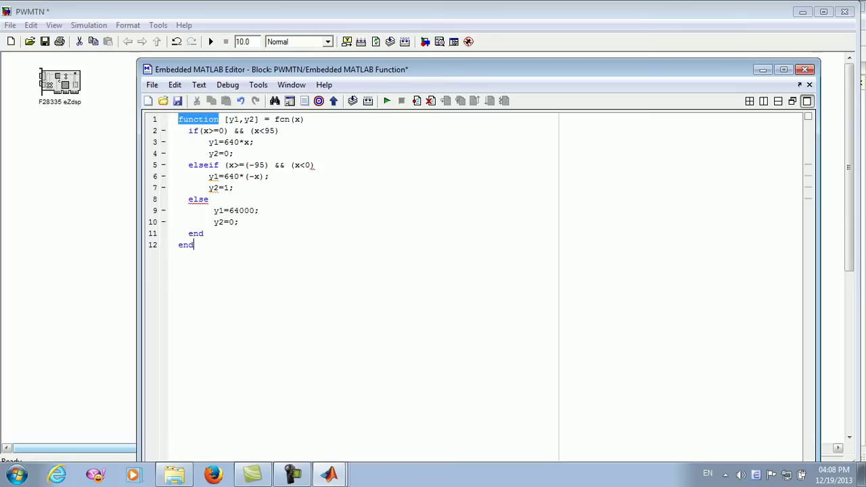
{"action": "key", "text": "ctrl+s"}
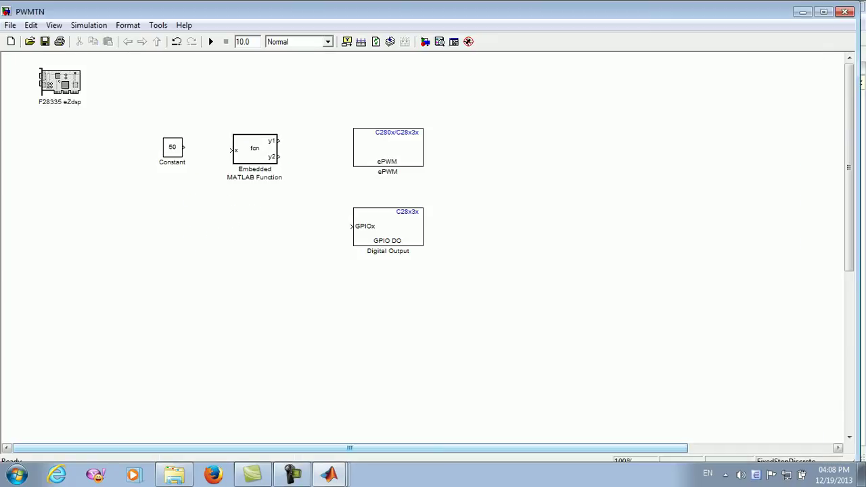
Space out the model by moving the Constant block left and the Embedded MATLAB Function, ePWM and Digital Output blocks right.
{"action": "left_click", "coordinate": [172, 148]}
{"action": "left_click_drag", "start_coordinate": [172, 148], "coordinate": [159, 148]}
{"action": "left_click_drag", "start_coordinate": [254, 149], "coordinate": [258, 146]}
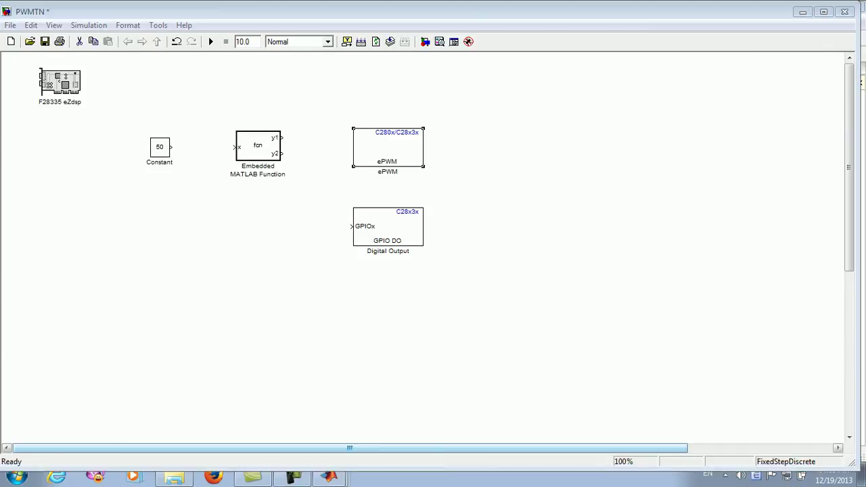
{"action": "left_click_drag", "start_coordinate": [388, 147], "coordinate": [413, 147]}
{"action": "left_click", "coordinate": [388, 227]}
{"action": "left_click_drag", "start_coordinate": [388, 227], "coordinate": [413, 227]}
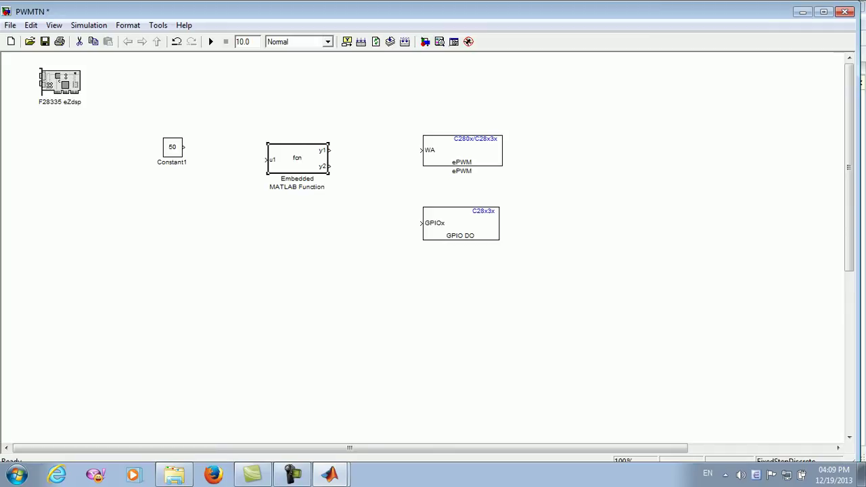
Reopen the Embedded MATLAB Function's code, build it, and close the build report and editor to return to the model.
{"action": "double_click", "coordinate": [297, 158]}
{"action": "left_click", "coordinate": [119, 174]}
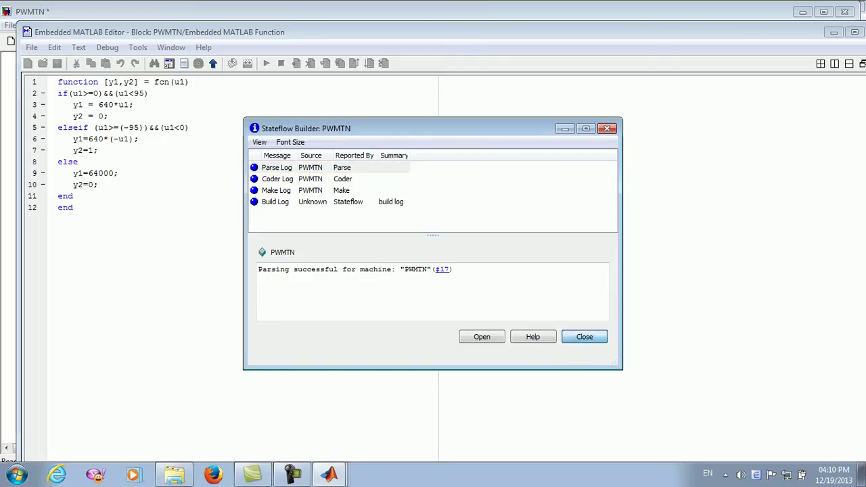
{"action": "key", "text": "Return"}
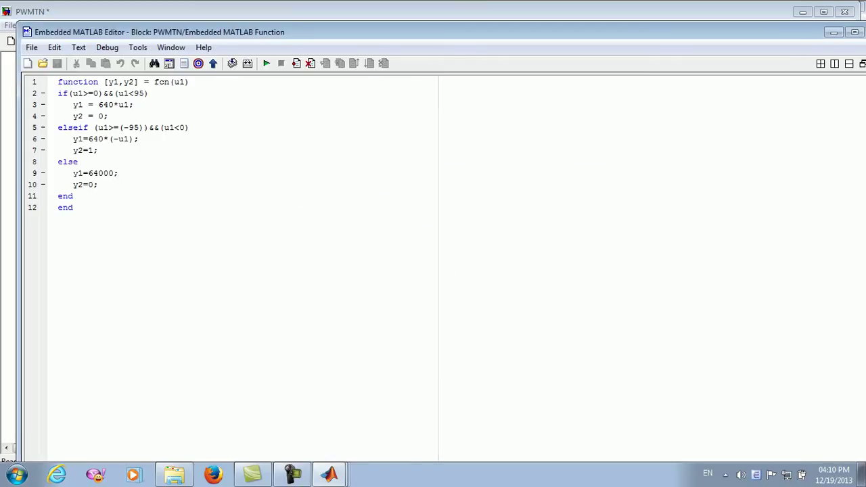
{"action": "left_click_drag", "start_coordinate": [433, 31], "coordinate": [360, 31]}
{"action": "left_click", "coordinate": [803, 32]}
Enlarge the ePWM and Digital Output blocks slightly and line them up one above the other.
{"action": "left_click", "coordinate": [463, 150]}
{"action": "left_click_drag", "start_coordinate": [423, 135], "coordinate": [414, 127]}
{"action": "left_click_drag", "start_coordinate": [458, 147], "coordinate": [461, 150]}
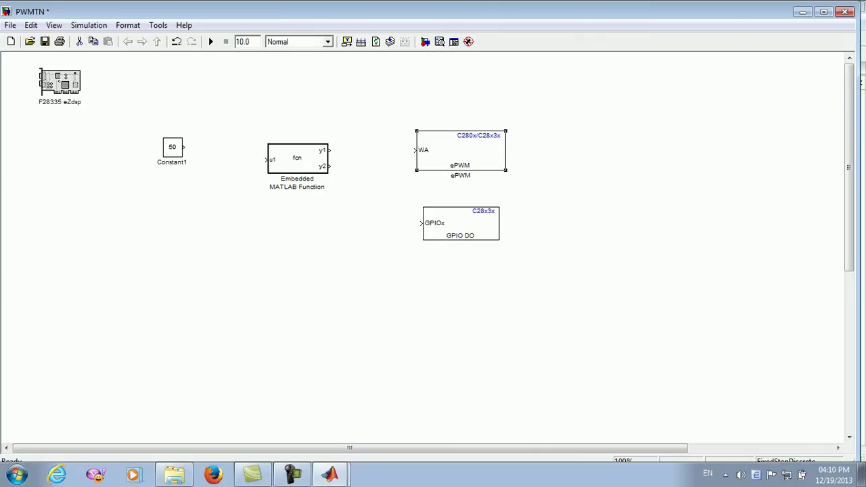
{"action": "left_click", "coordinate": [461, 224]}
{"action": "left_click_drag", "start_coordinate": [423, 208], "coordinate": [414, 196]}
{"action": "left_click_drag", "start_coordinate": [456, 218], "coordinate": [463, 217]}
Enlarge the Embedded MATLAB Function block and connect its y1 output to the ePWM block's WA input.
{"action": "left_click_drag", "start_coordinate": [298, 158], "coordinate": [331, 150]}
{"action": "key", "text": "Escape"}
{"action": "left_click_drag", "start_coordinate": [413, 150], "coordinate": [416, 151]}
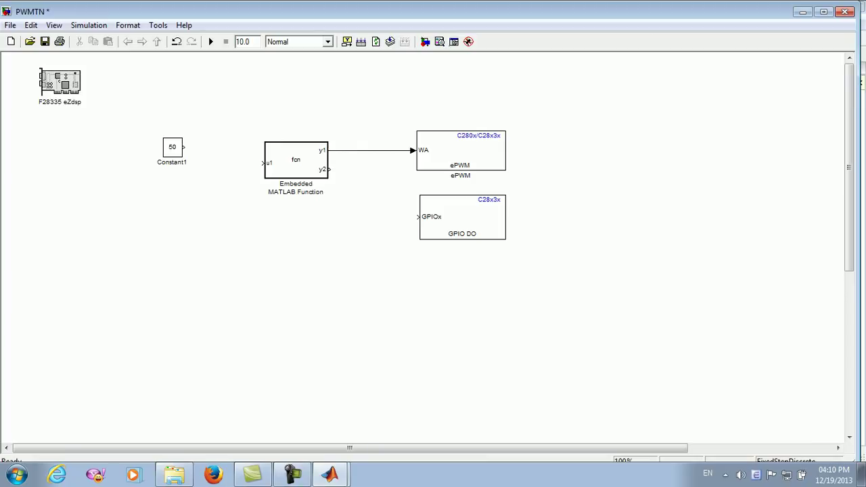
Connect the function's y2 output to the GPIOx input of the Digital Output block and the Constant1 block to u1.
{"action": "left_click_drag", "start_coordinate": [331, 169], "coordinate": [357, 170]}
{"action": "left_click_drag", "start_coordinate": [356, 216], "coordinate": [356, 215]}
{"action": "left_click_drag", "start_coordinate": [418, 216], "coordinate": [418, 216]}
{"action": "left_click_drag", "start_coordinate": [172, 147], "coordinate": [263, 163]}
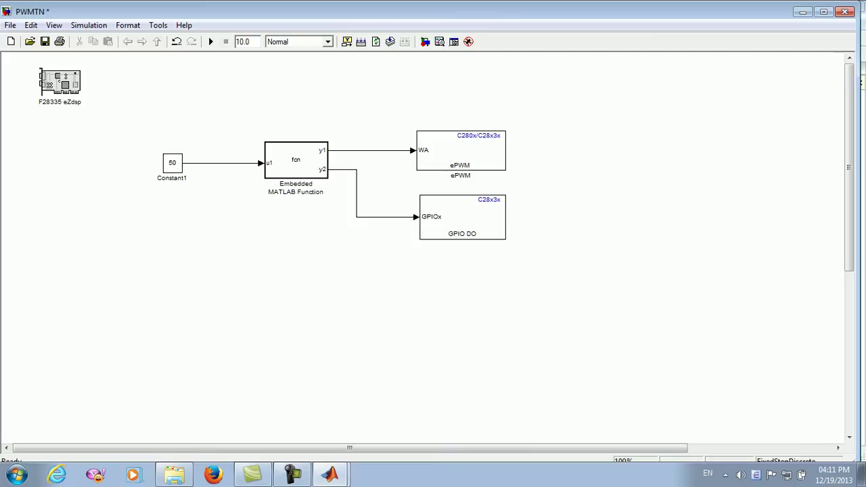
Launch CCStudio v3.3 and connect it to the F28335 target.
{"action": "key", "text": "super"}
{"action": "key", "text": "Up"}
{"action": "key", "text": "Up"}
{"action": "key", "text": "Up"}
{"action": "key", "text": "Up"}
{"action": "key", "text": "Up"}
{"action": "key", "text": "Up"}
{"action": "key", "text": "Up"}
{"action": "key", "text": "Up"}
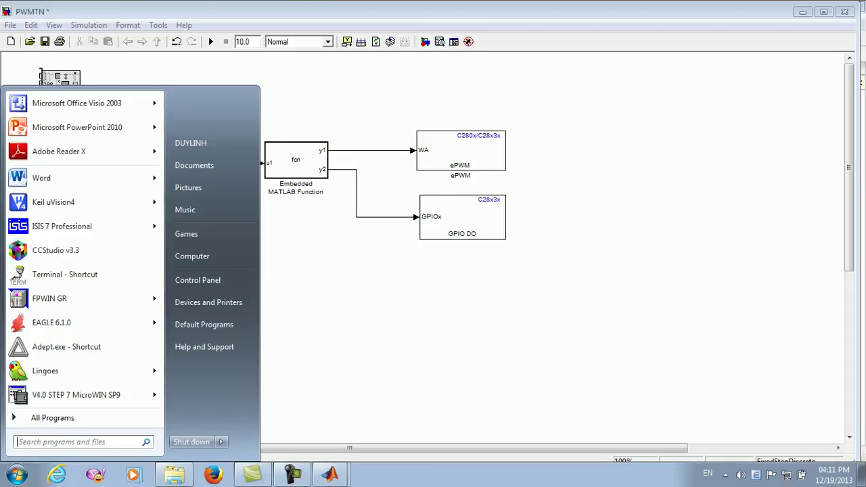
{"action": "key", "text": "Escape"}
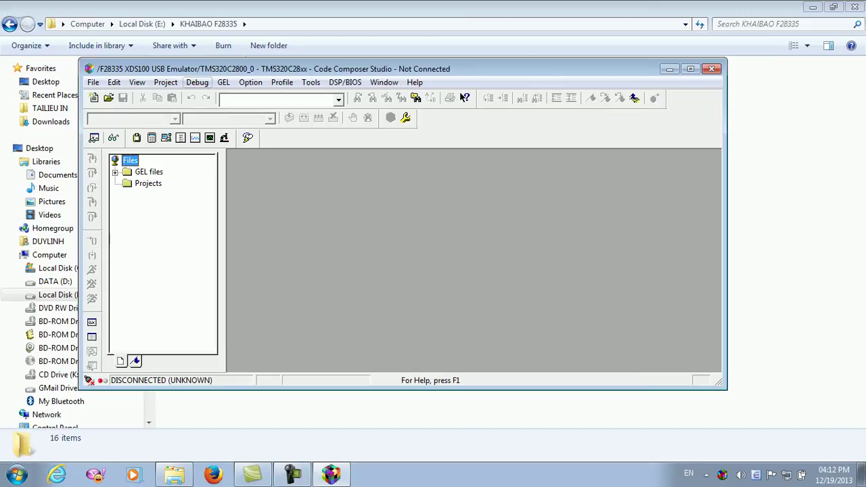
{"action": "left_click", "coordinate": [197, 82]}
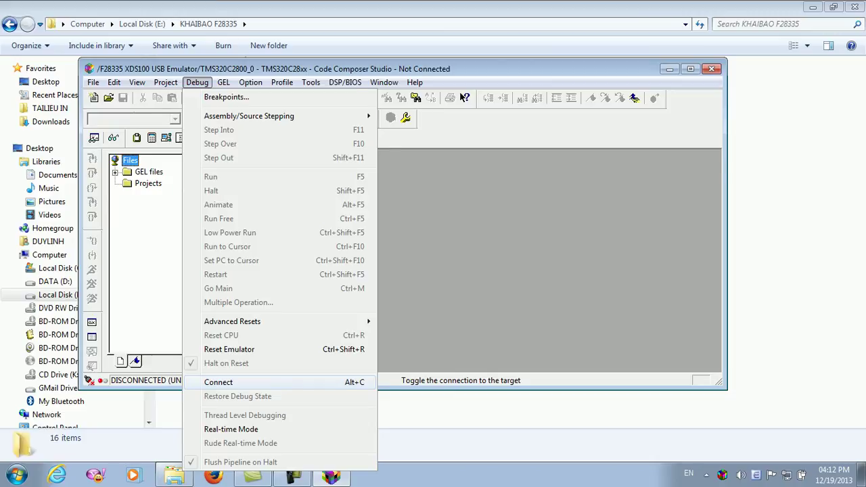
{"action": "left_click", "coordinate": [218, 383]}
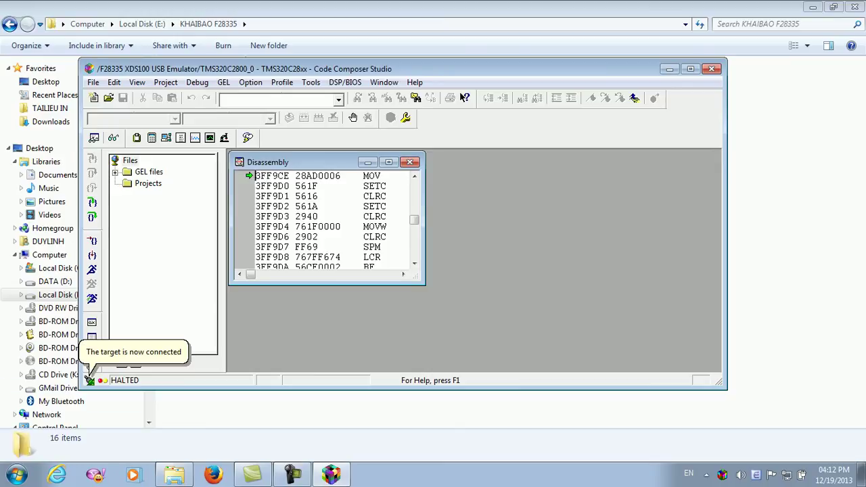
Minimise Code Composer Studio and open the PWMTN Simulink model from the PWM Thuan nghich folder.
{"action": "left_click", "coordinate": [669, 68]}
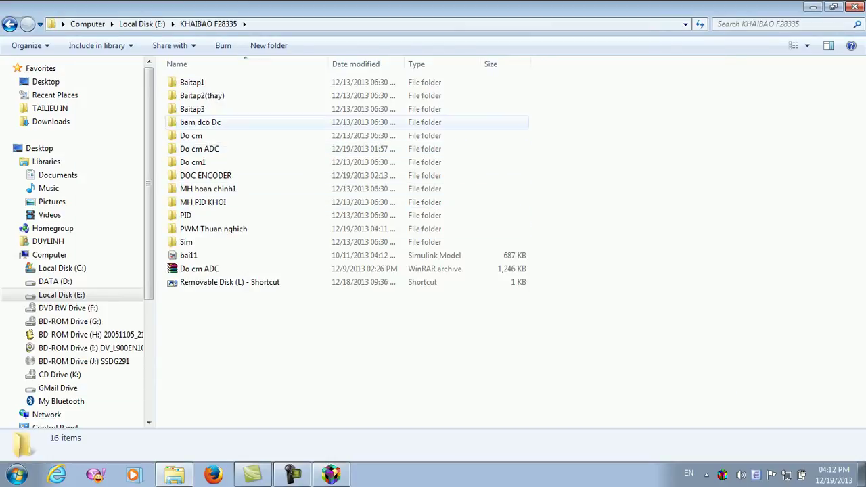
{"action": "double_click", "coordinate": [214, 229]}
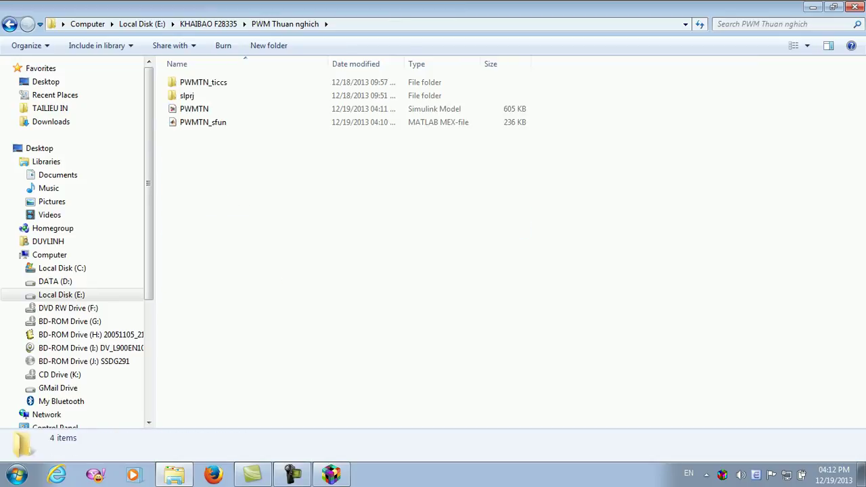
{"action": "left_click", "coordinate": [194, 109]}
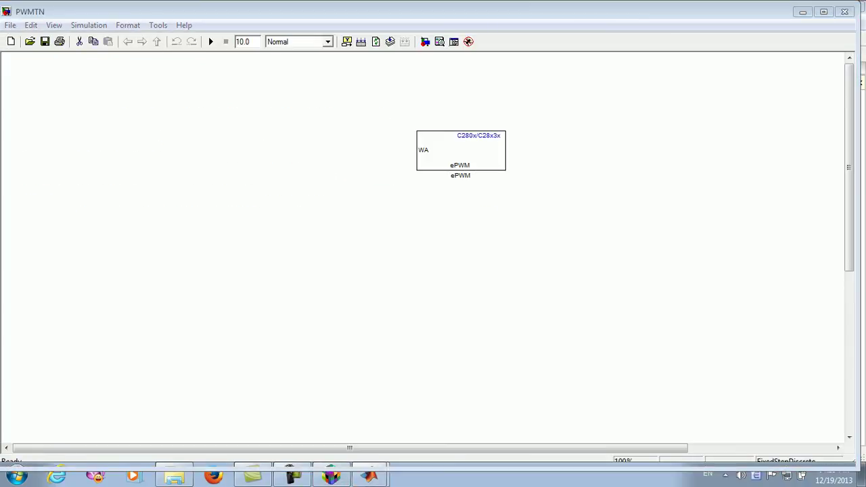
Straighten the Constant1 block's connection to u1 and generate the PWMTN.pjt code project from the model.
{"action": "mouse_move", "coordinate": [173, 162]}
{"action": "left_mouse_down"}
{"action": "mouse_move", "coordinate": [173, 151]}
{"action": "mouse_move", "coordinate": [173, 160]}
{"action": "left_mouse_up"}
{"action": "key", "text": "Escape"}
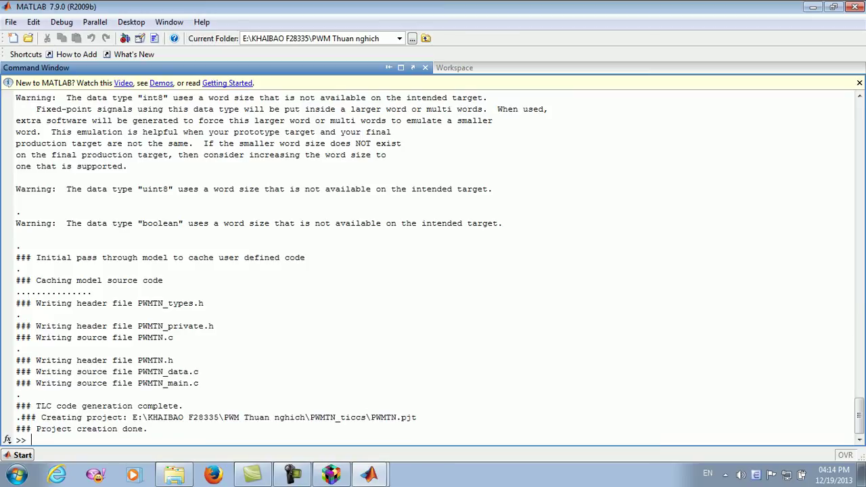
{"action": "left_click", "coordinate": [369, 475]}
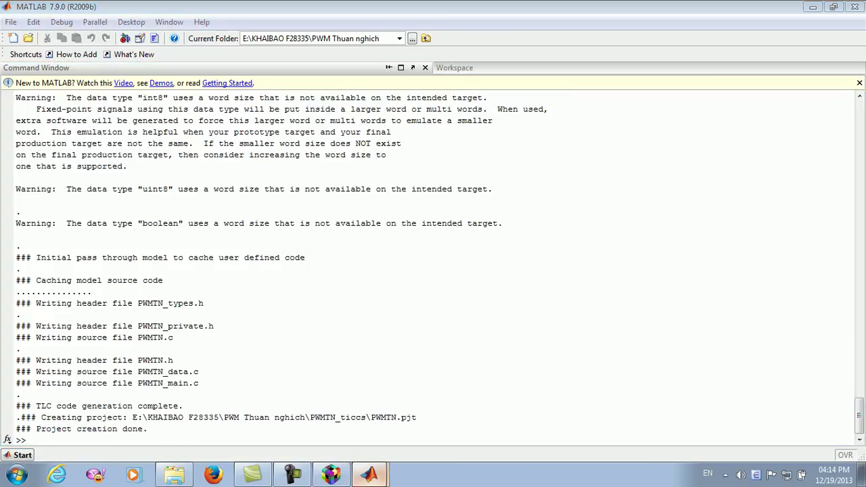
{"action": "key", "text": "alt+Tab"}
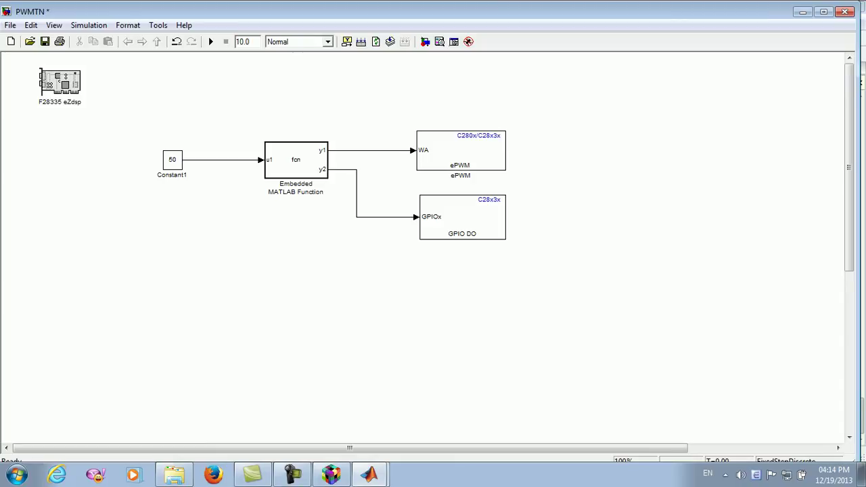
Switch to Code Composer Studio and rebuild the entire PWMTN.pjt project.
{"action": "left_click", "coordinate": [331, 475]}
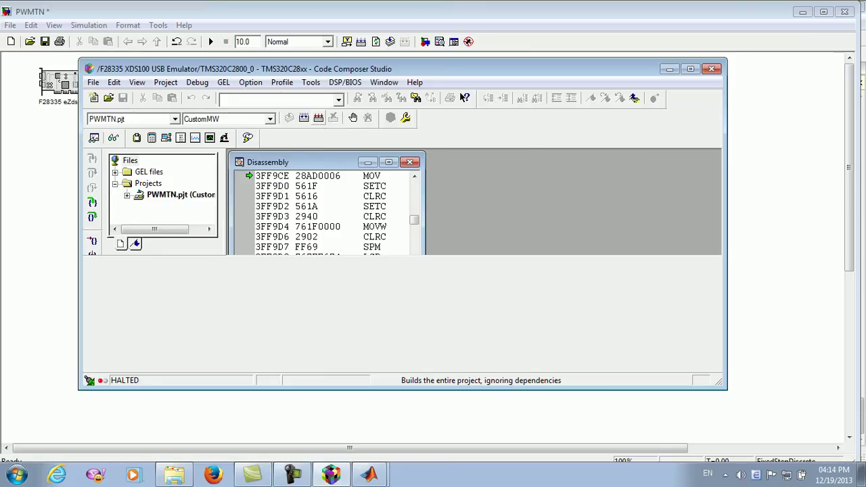
{"action": "left_click", "coordinate": [463, 98]}
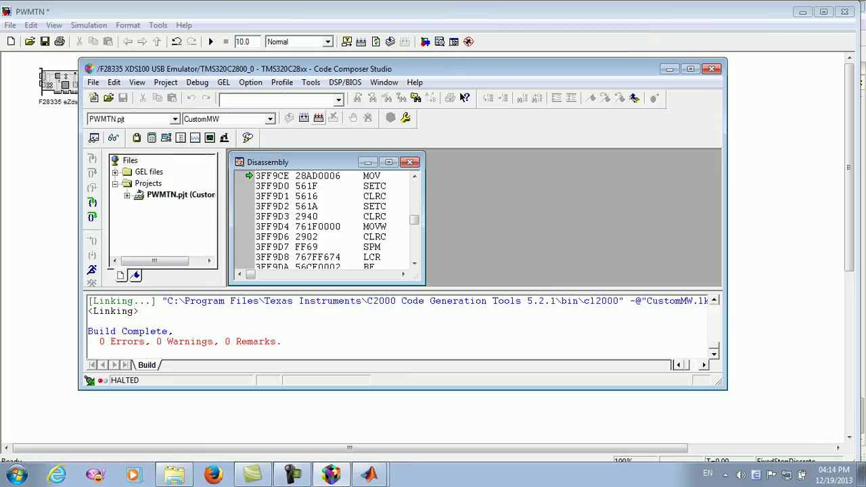
Load the PWMTN .out program from the PWMTN_ticcs folder onto the target.
{"action": "key", "text": "alt"}
{"action": "key", "text": "Down"}
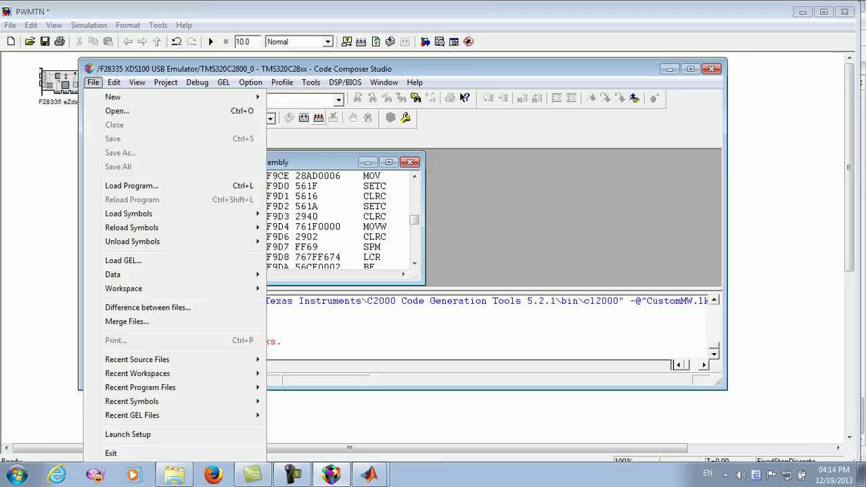
{"action": "key", "text": "Down"}
{"action": "key", "text": "Down"}
{"action": "key", "text": "Down"}
{"action": "key", "text": "Down"}
{"action": "key", "text": "Down"}
{"action": "key", "text": "Down"}
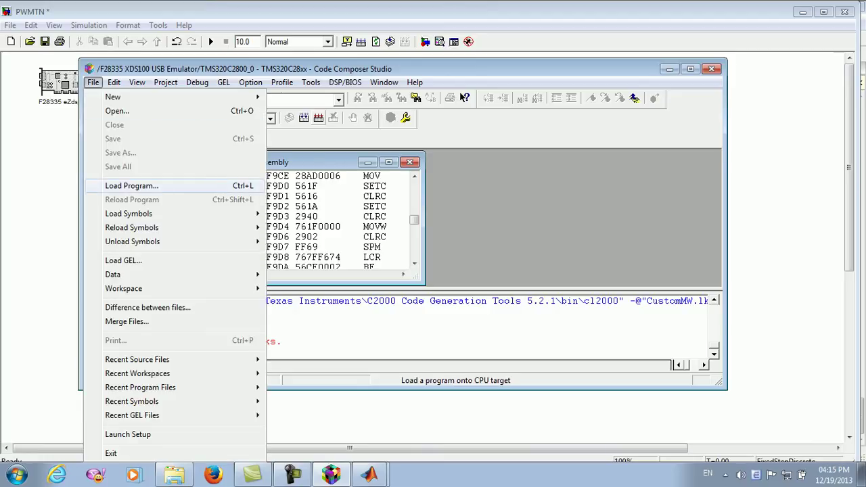
{"action": "key", "text": "Return"}
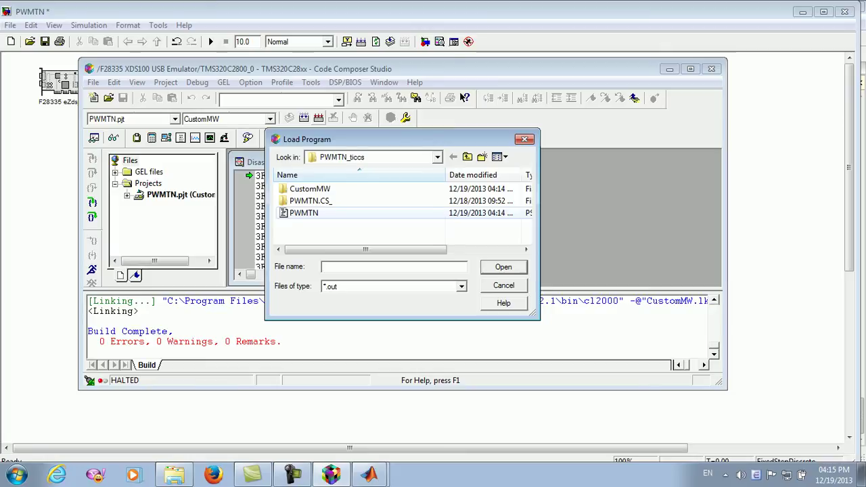
{"action": "left_click", "coordinate": [303, 213]}
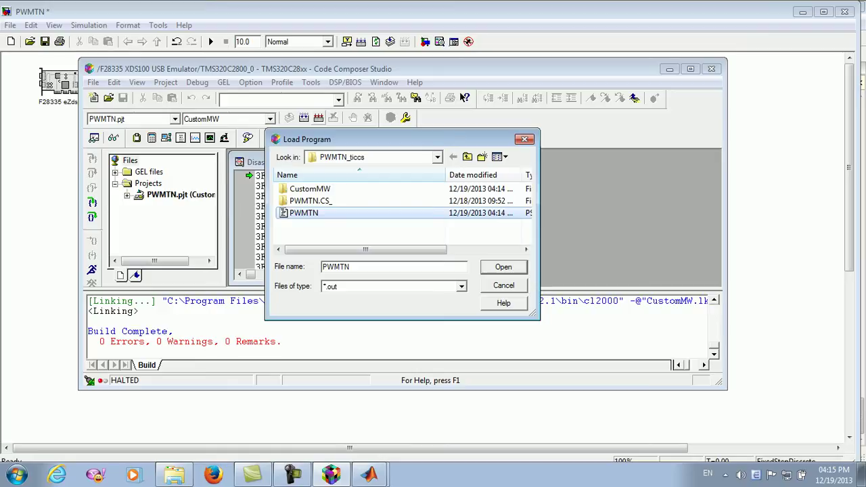
{"action": "key", "text": "Return"}
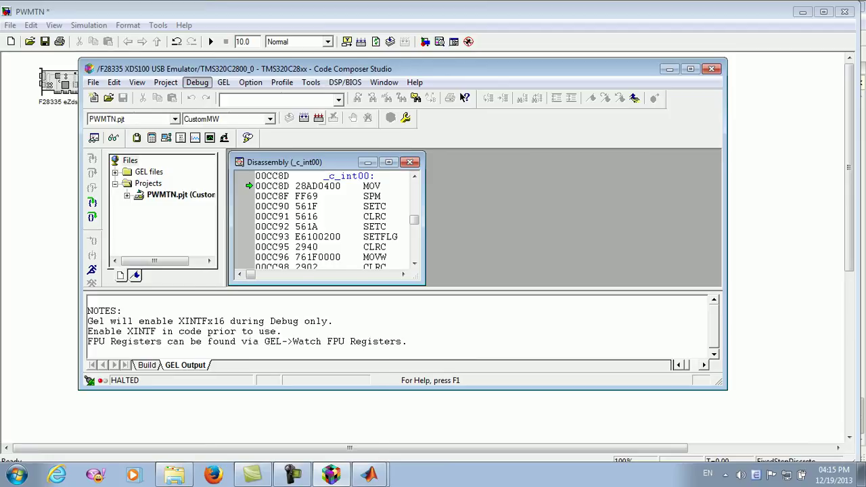
Run the loaded program on the target.
{"action": "left_click", "coordinate": [197, 82]}
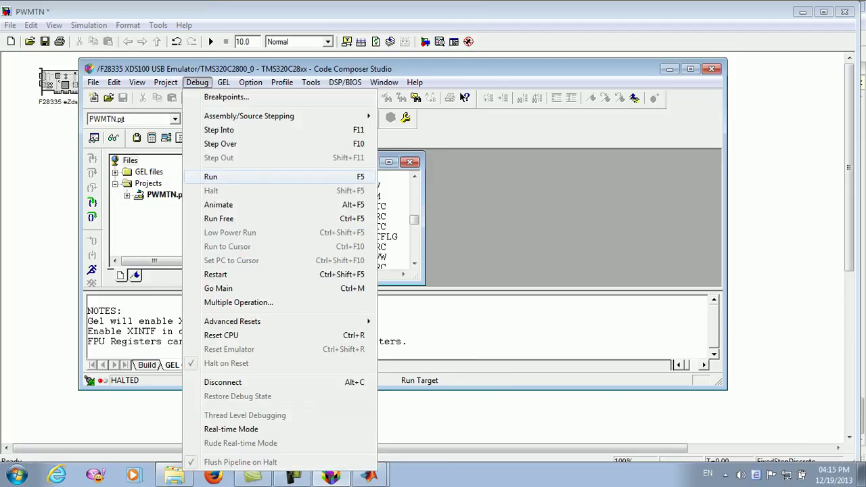
{"action": "left_click", "coordinate": [215, 177]}
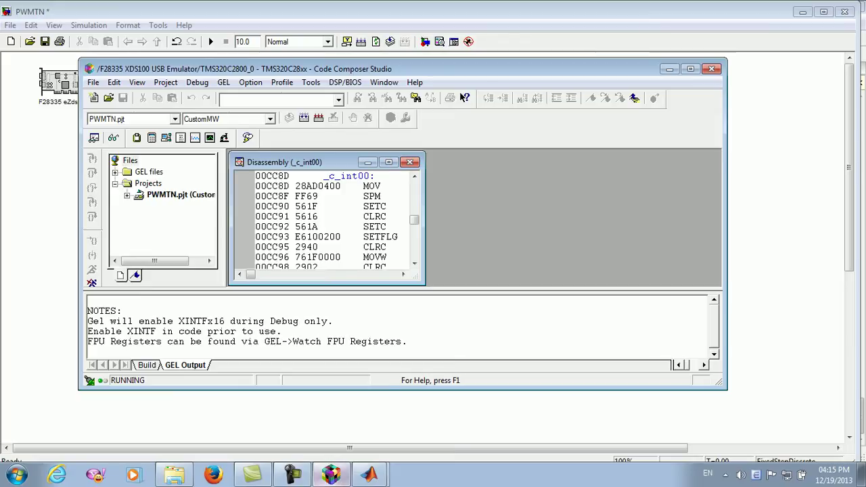
{"action": "left_click", "coordinate": [293, 475]}
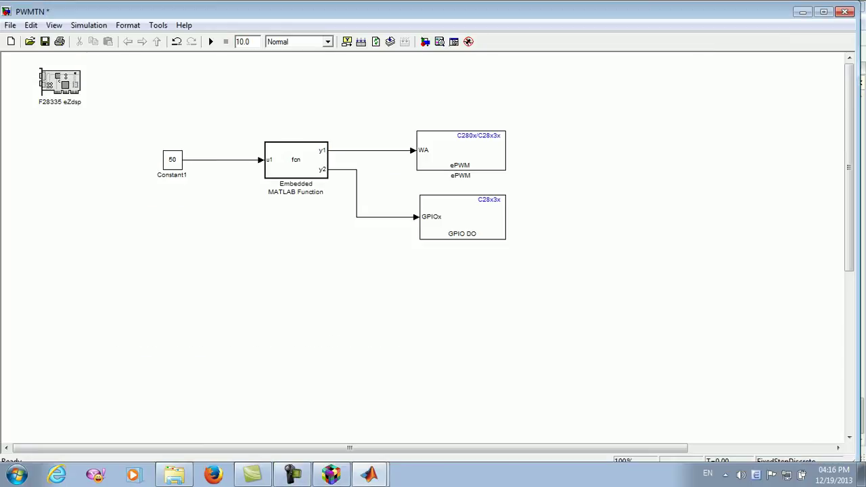
Move the connected blocks up and right together, and bring the Constant1 block closer to the function block.
{"action": "left_click_drag", "start_coordinate": [130, 109], "coordinate": [473, 276]}
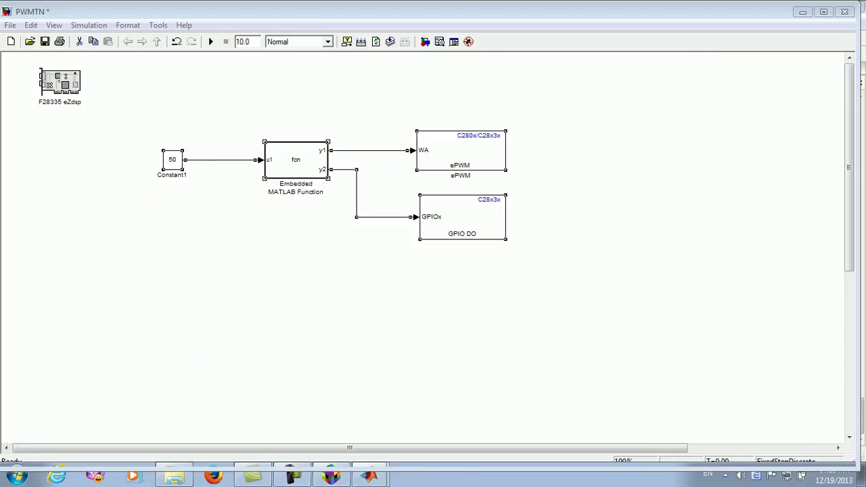
{"action": "left_click_drag", "start_coordinate": [295, 160], "coordinate": [340, 108]}
{"action": "left_click", "coordinate": [433, 284]}
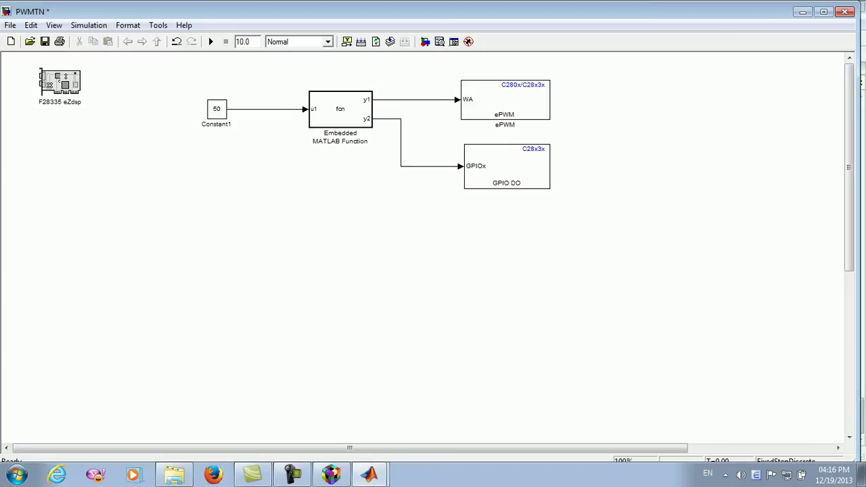
{"action": "left_click_drag", "start_coordinate": [217, 109], "coordinate": [236, 109]}
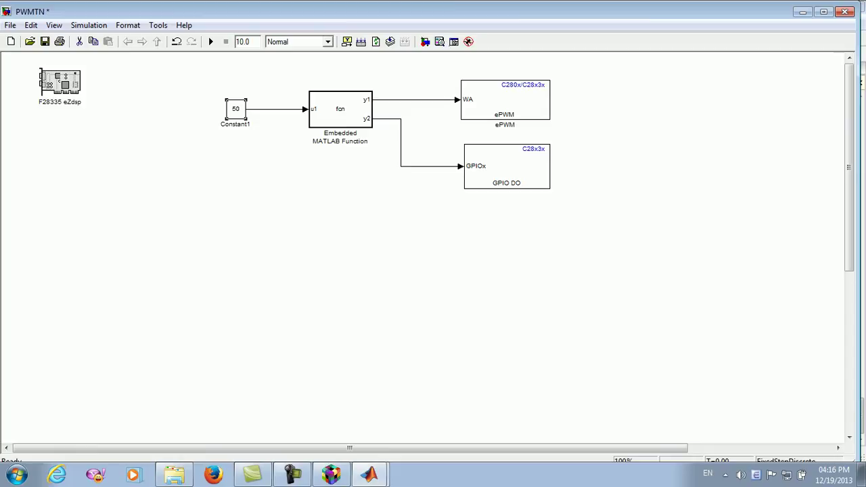
Set the Constant1 block's constant value to -50.
{"action": "double_click", "coordinate": [236, 109]}
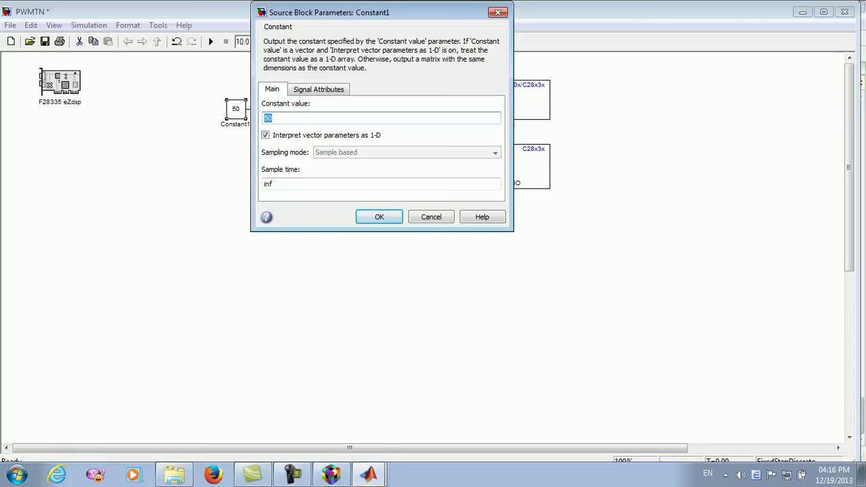
{"action": "type", "text": "-50"}
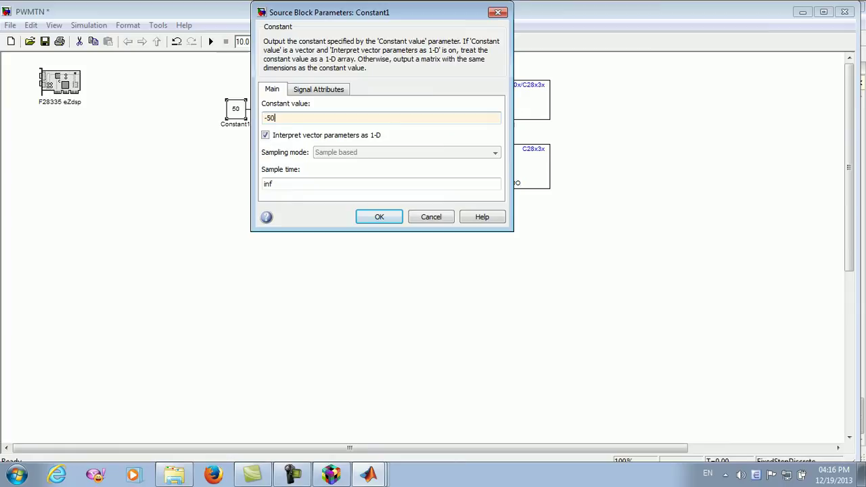
{"action": "key", "text": "Return"}
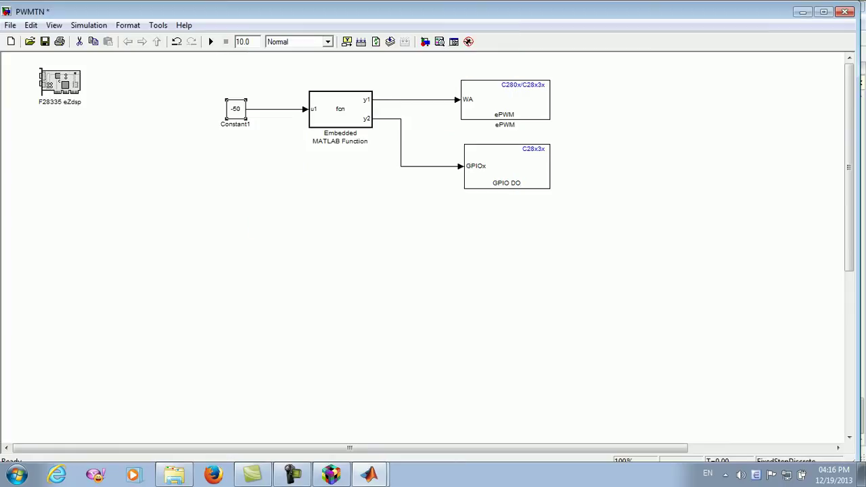
Set the Constant1 block's constant value to 50.
{"action": "key", "text": "Return"}
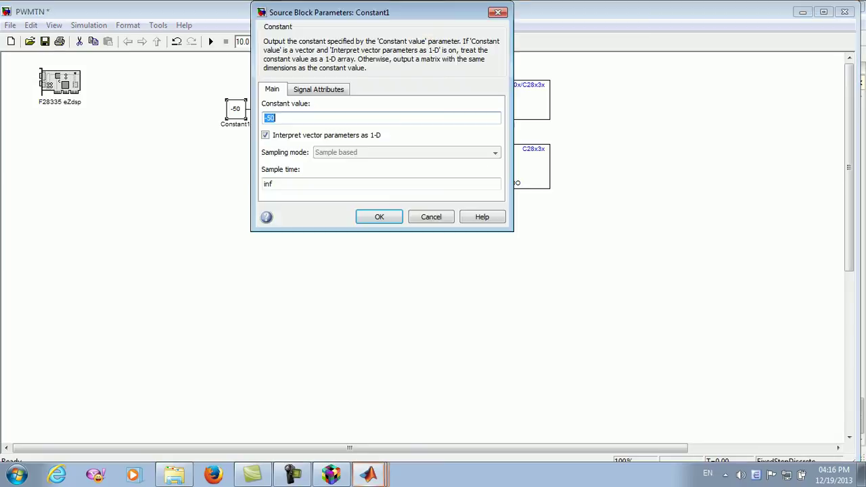
{"action": "type", "text": "50"}
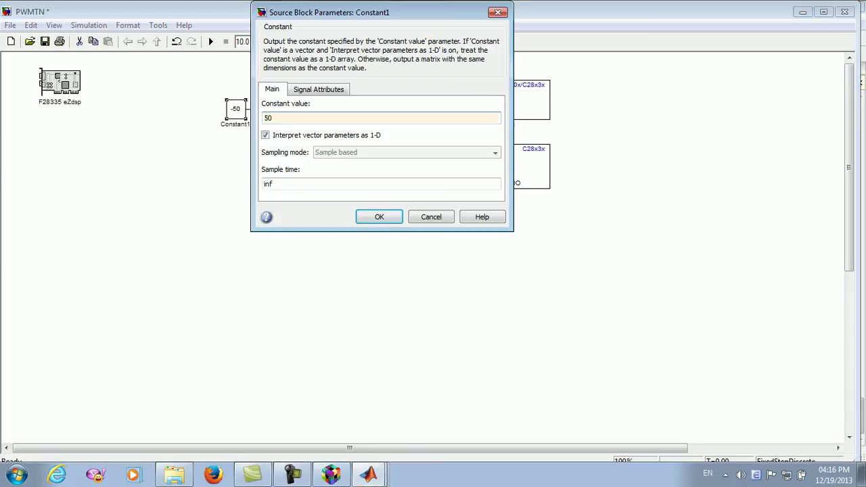
{"action": "key", "text": "Return"}
{"action": "left_click", "coordinate": [340, 109]}
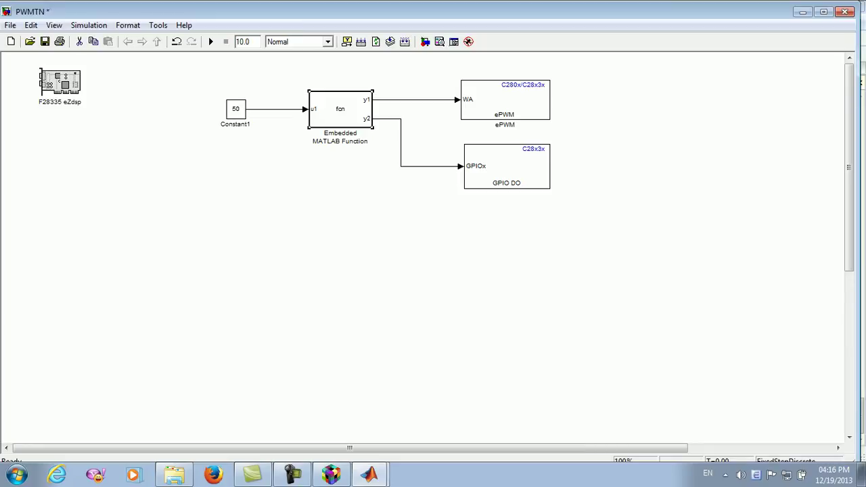
{"action": "left_click", "coordinate": [505, 99]}
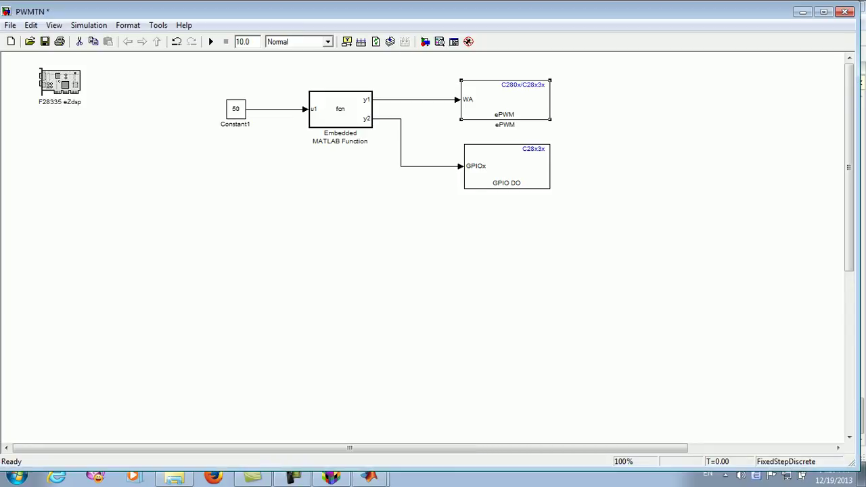
Move the GPIO DO block up so it sits closer beneath the ePWM block.
{"action": "left_click_drag", "start_coordinate": [507, 166], "coordinate": [506, 156]}
{"action": "key", "text": "Escape"}
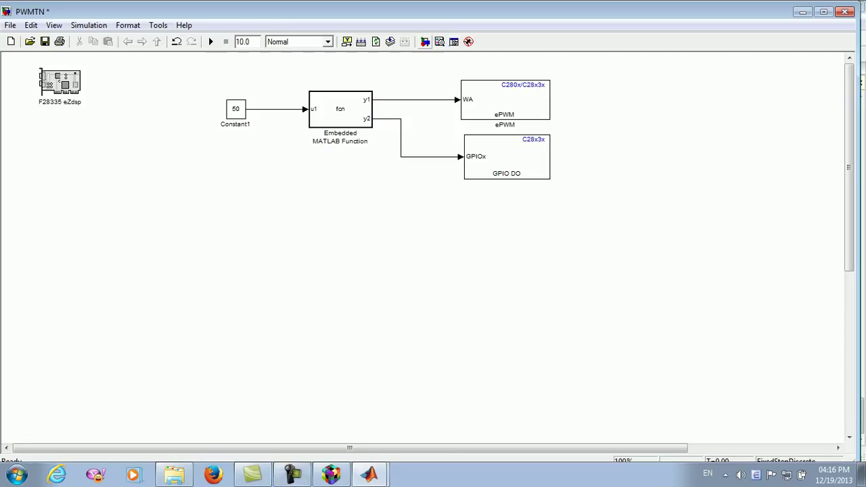
Search the library for eqep and add the C28x3x eQEP block in the empty area below the F28335 eZdsp block.
{"action": "left_click", "coordinate": [425, 41]}
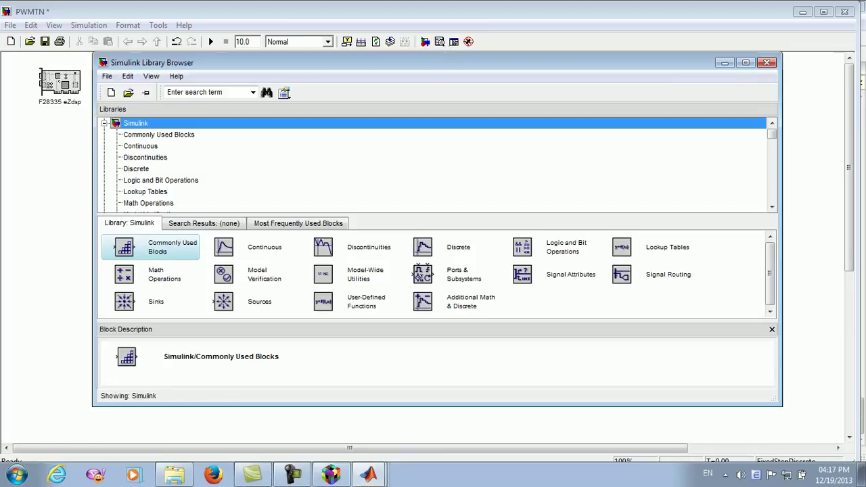
{"action": "left_click", "coordinate": [208, 92]}
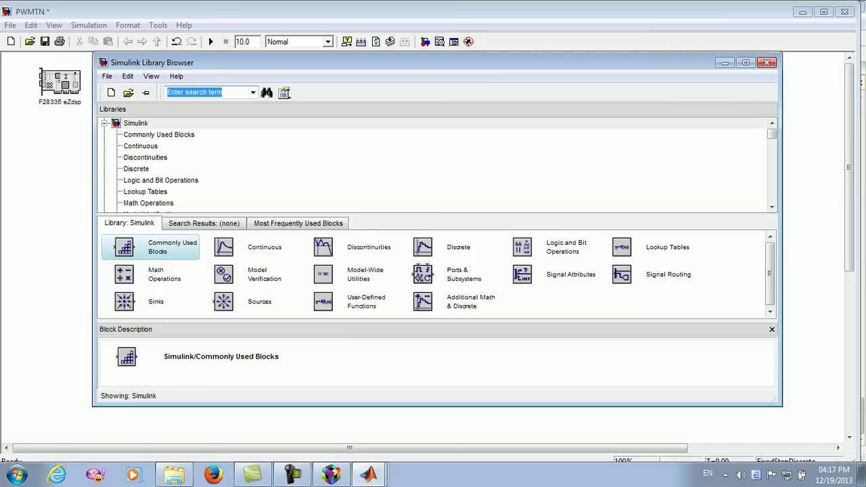
{"action": "type", "text": "eqep"}
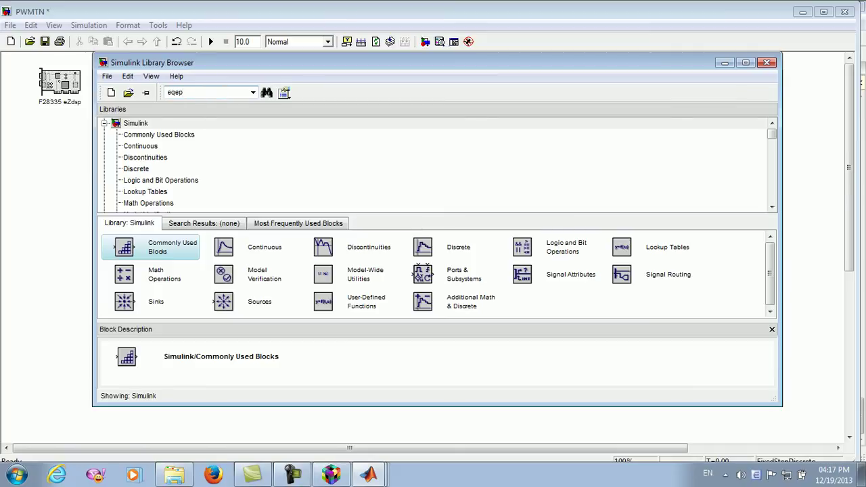
{"action": "key", "text": "Return"}
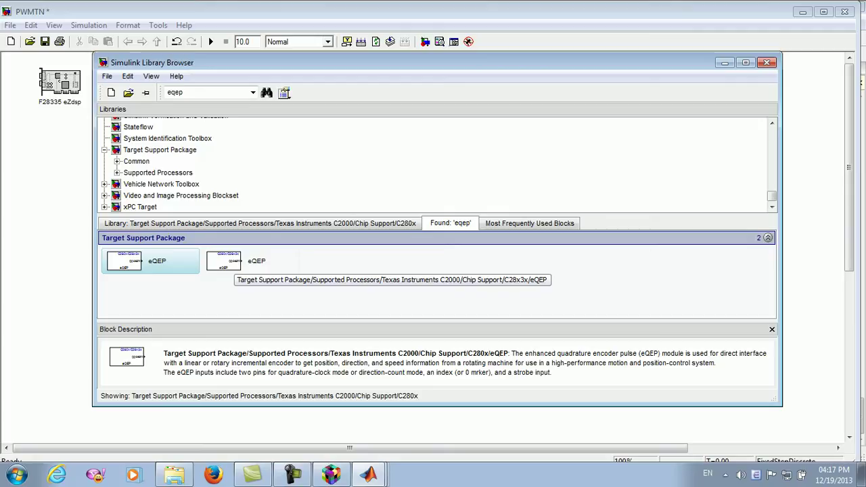
{"action": "left_click", "coordinate": [230, 262]}
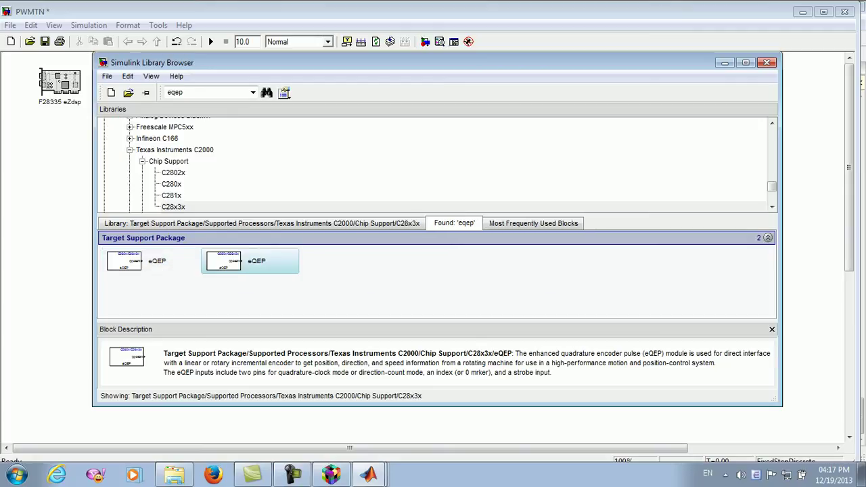
{"action": "left_click_drag", "start_coordinate": [230, 262], "coordinate": [160, 242]}
{"action": "left_click_drag", "start_coordinate": [160, 242], "coordinate": [134, 248]}
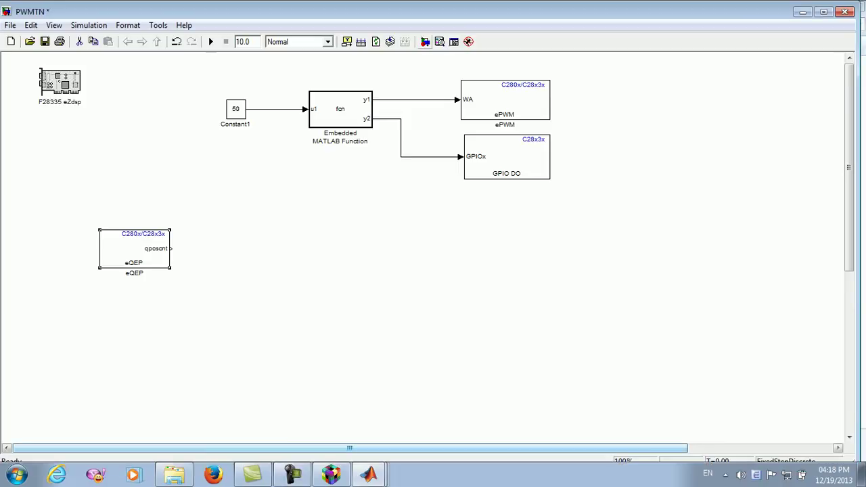
Search the library for s-function builder and add an S-Function Builder block beside the eQEP block.
{"action": "left_click", "coordinate": [425, 42]}
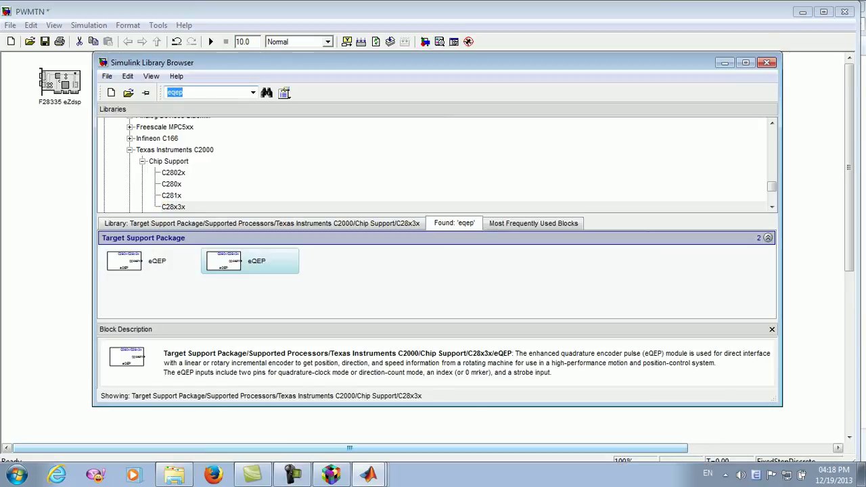
{"action": "type", "text": "s-function builder"}
{"action": "key", "text": "Return"}
{"action": "key", "text": "Return"}
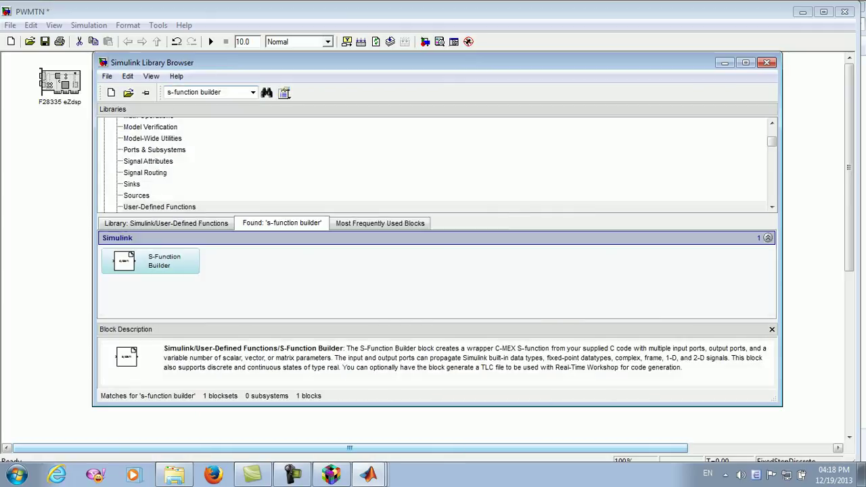
{"action": "left_click_drag", "start_coordinate": [124, 262], "coordinate": [261, 248]}
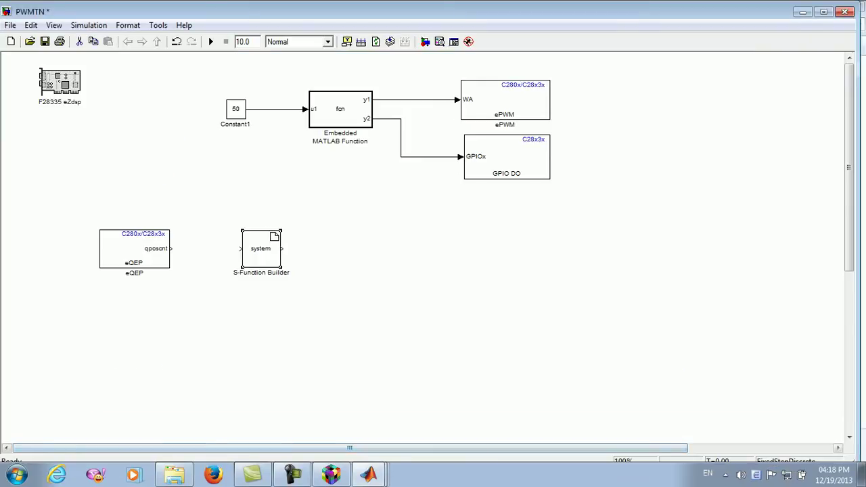
Launch the Terminal program from its shortcut and minimise it to return to the PWMTN model.
{"action": "left_click", "coordinate": [17, 474]}
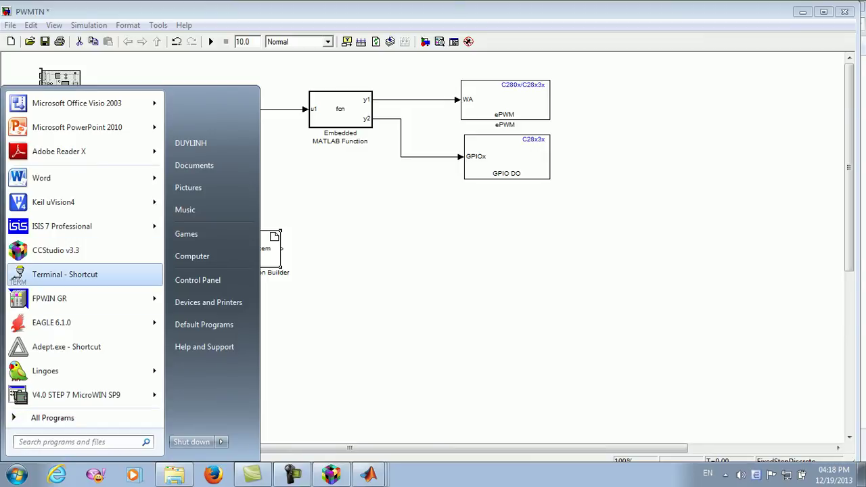
{"action": "key", "text": "Escape"}
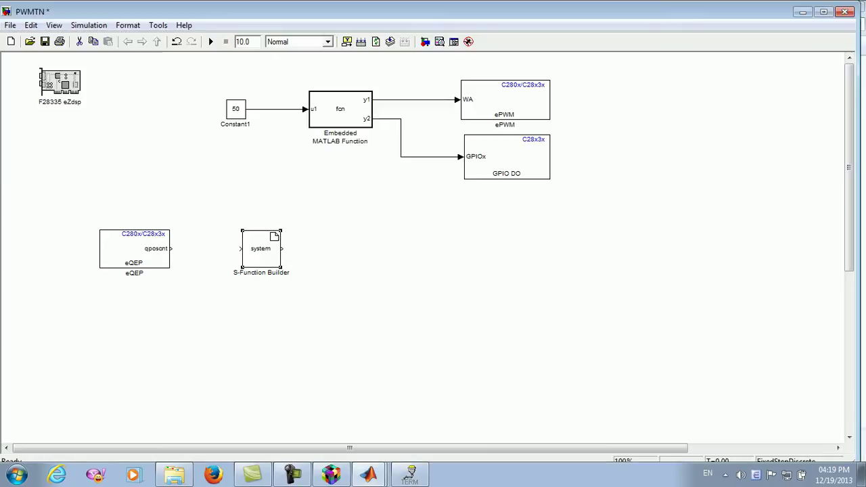
{"action": "left_click", "coordinate": [813, 7]}
Move the S-Function Builder block slightly closer to the eQEP block and deselect it.
{"action": "left_click_drag", "start_coordinate": [262, 248], "coordinate": [245, 248]}
{"action": "key", "text": "Escape"}
{"action": "right_click", "coordinate": [330, 257]}
{"action": "key", "text": "Escape"}
Search the library for constant and add a Constant block below the S-Function Builder block.
{"action": "left_click", "coordinate": [425, 42]}
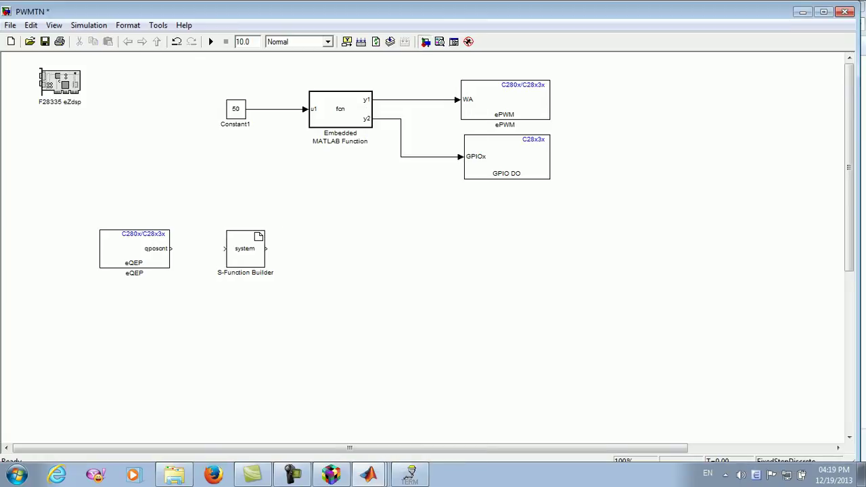
{"action": "left_click", "coordinate": [208, 92]}
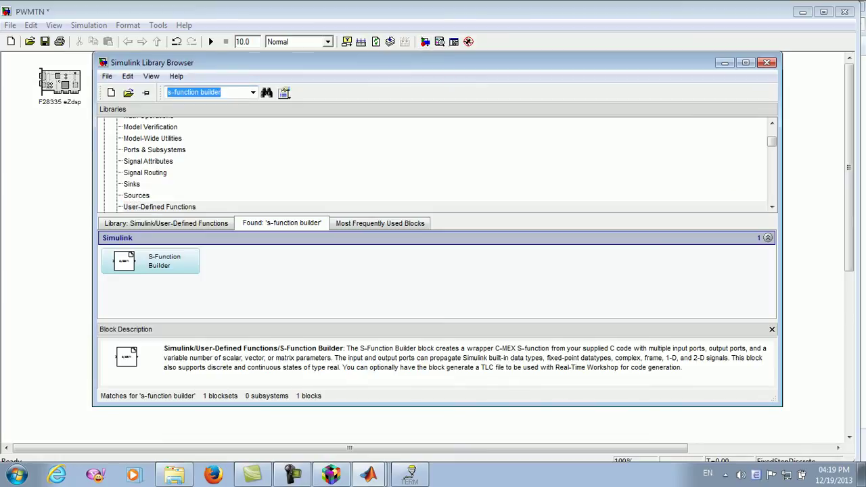
{"action": "type", "text": "constant"}
{"action": "key", "text": "Return"}
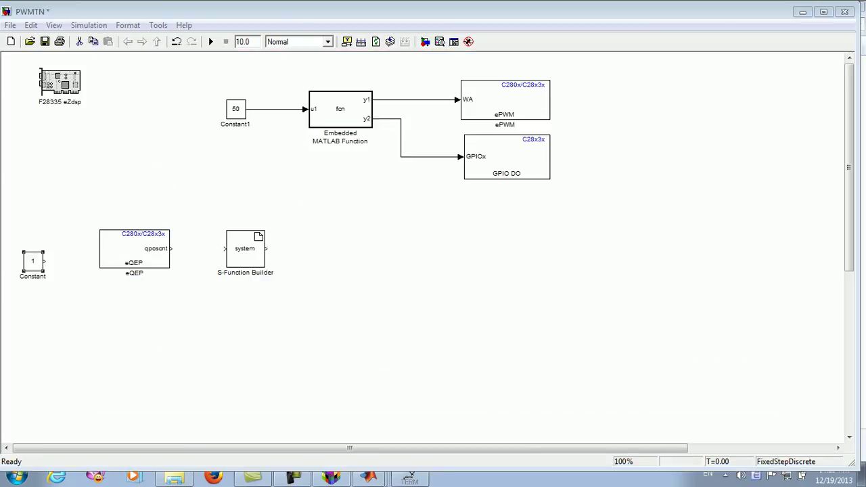
{"action": "left_click_drag", "start_coordinate": [33, 261], "coordinate": [289, 328]}
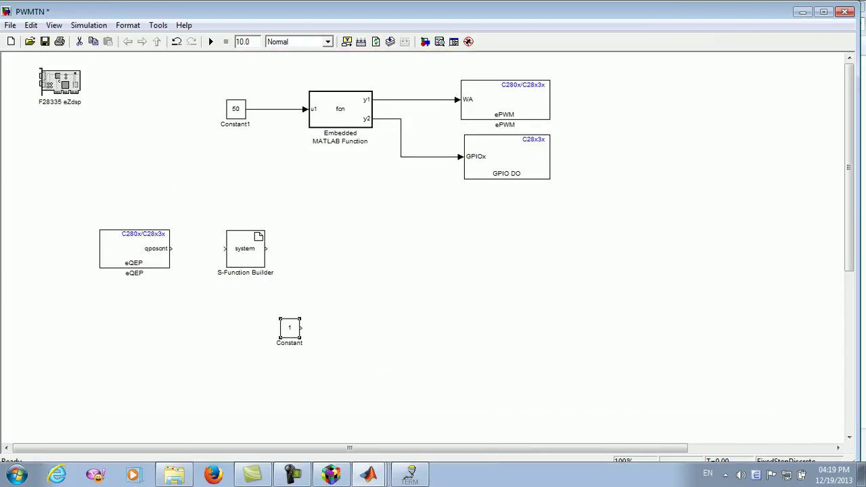
Set the new Constant block's value to 13 and move it to just under the S-Function Builder block.
{"action": "double_click", "coordinate": [289, 328]}
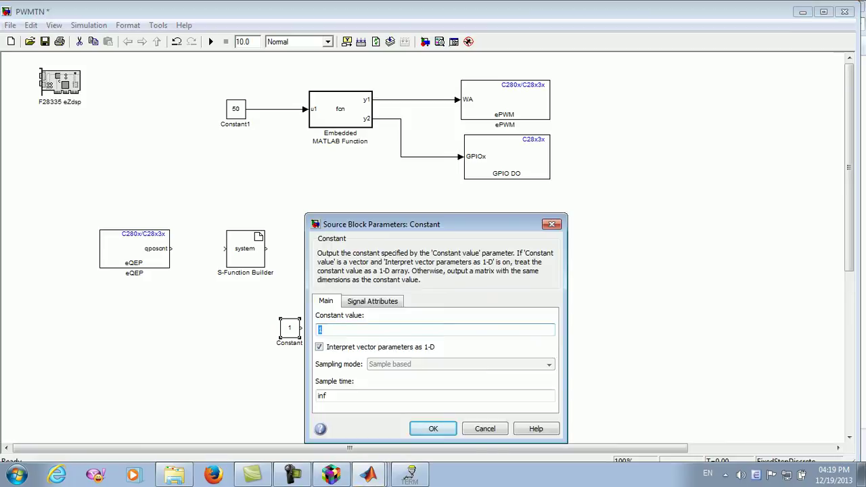
{"action": "type", "text": "3"}
{"action": "key", "text": "Return"}
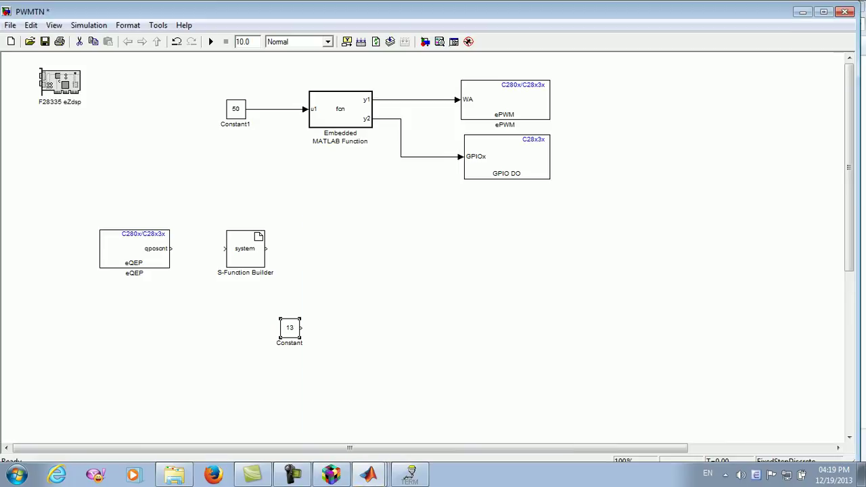
{"action": "left_click_drag", "start_coordinate": [289, 328], "coordinate": [318, 315]}
Examine the serial connection settings in the Terminal program and return to the PWMTN model.
{"action": "left_click", "coordinate": [410, 474]}
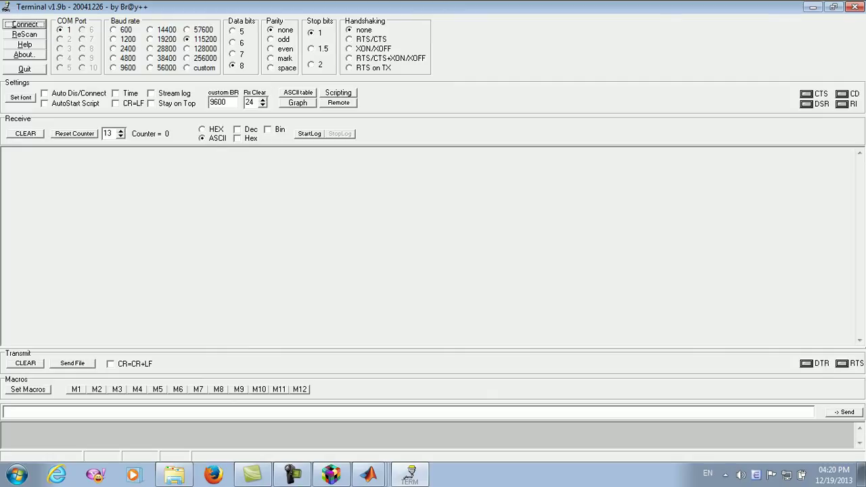
{"action": "left_click", "coordinate": [368, 475]}
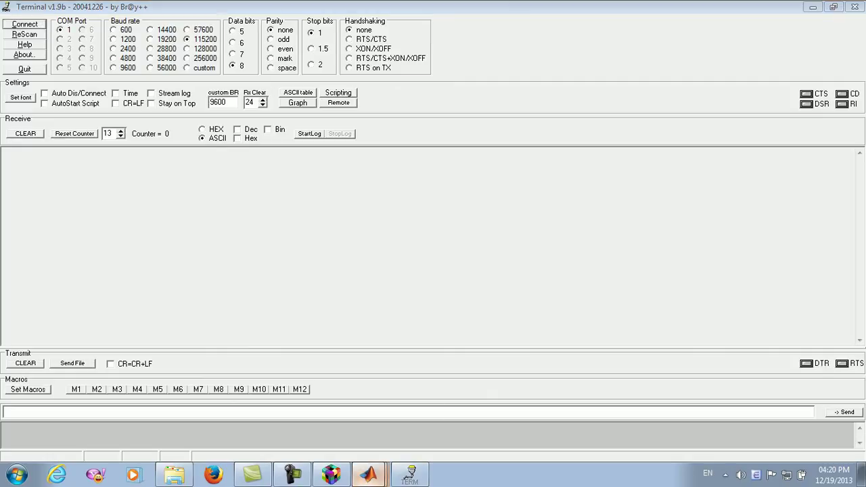
{"action": "key", "text": "alt+Tab"}
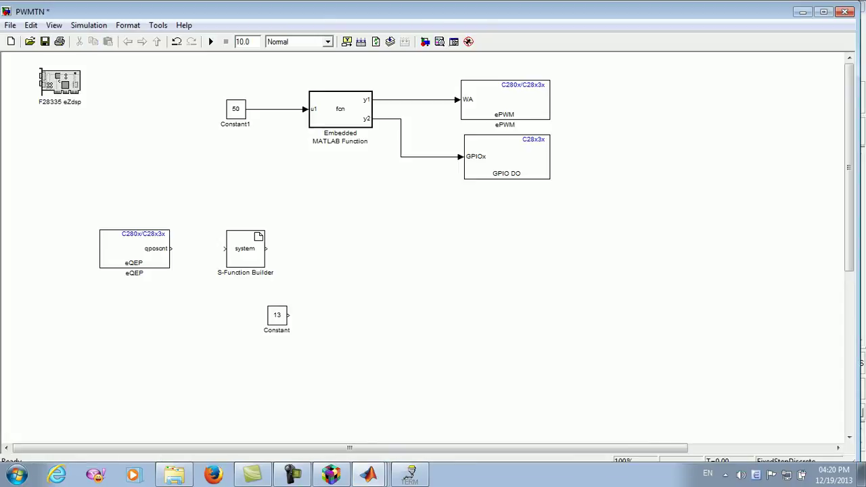
Search the library for mux and add a Mux block to the right of the S-Function Builder block.
{"action": "left_click", "coordinate": [425, 41]}
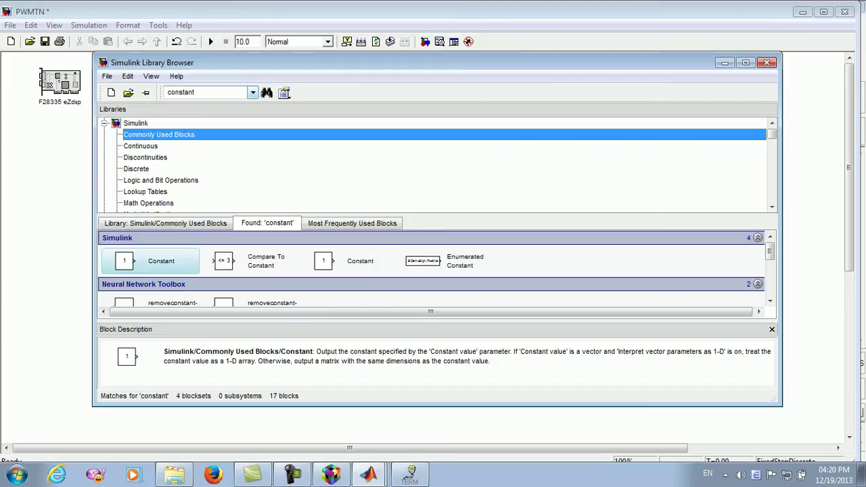
{"action": "left_click", "coordinate": [195, 92]}
{"action": "type", "text": "mux"}
{"action": "key", "text": "Return"}
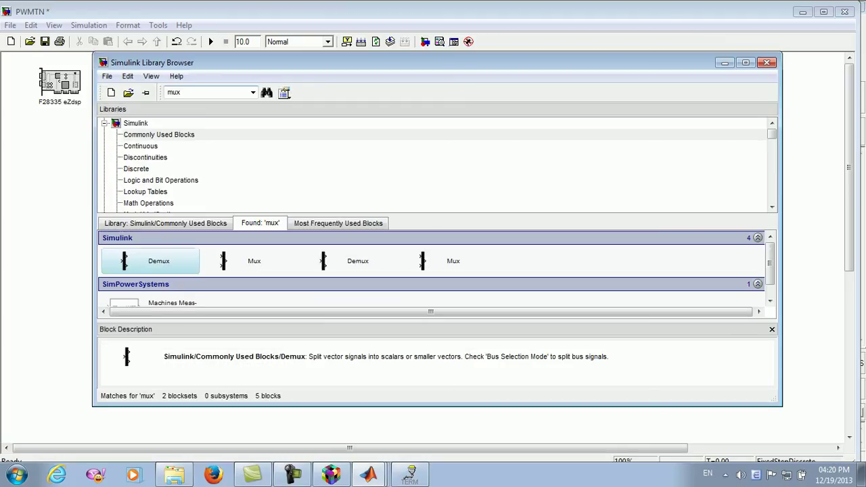
{"action": "left_click", "coordinate": [249, 261]}
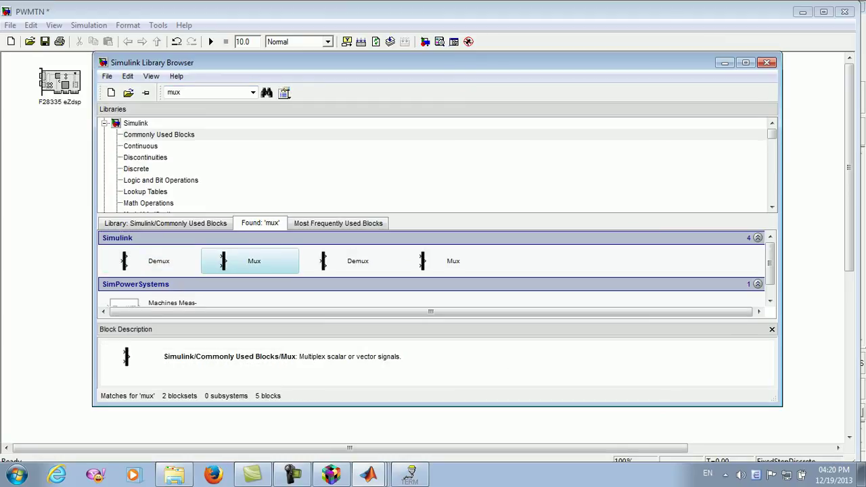
{"action": "left_click_drag", "start_coordinate": [250, 260], "coordinate": [352, 255]}
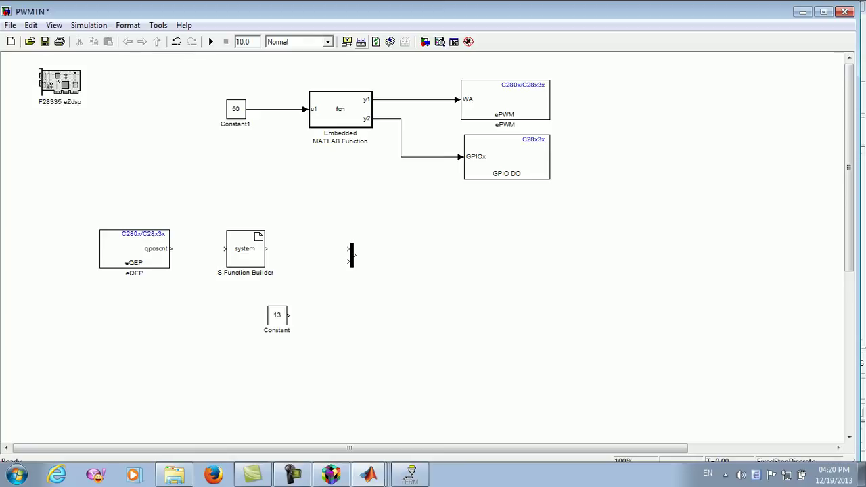
Search the library for sci transmit and add the C28x3x SCI Transmit block to the right of the Mux.
{"action": "left_click", "coordinate": [425, 42]}
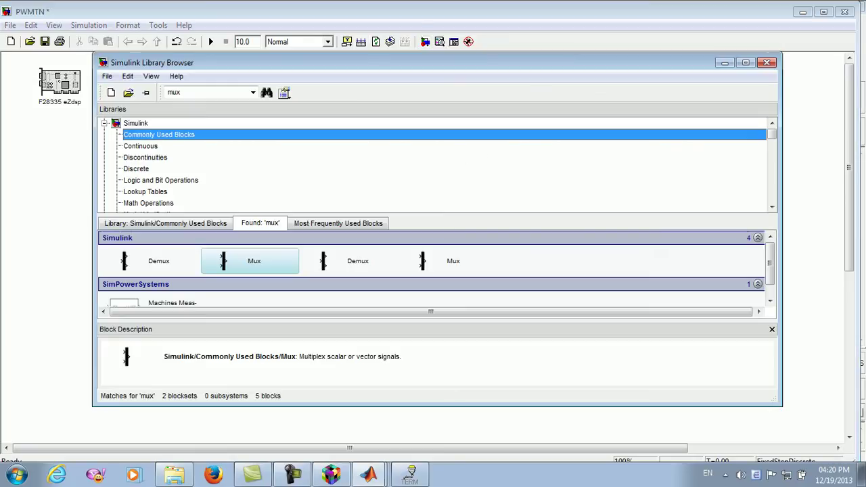
{"action": "type", "text": "sci transmit"}
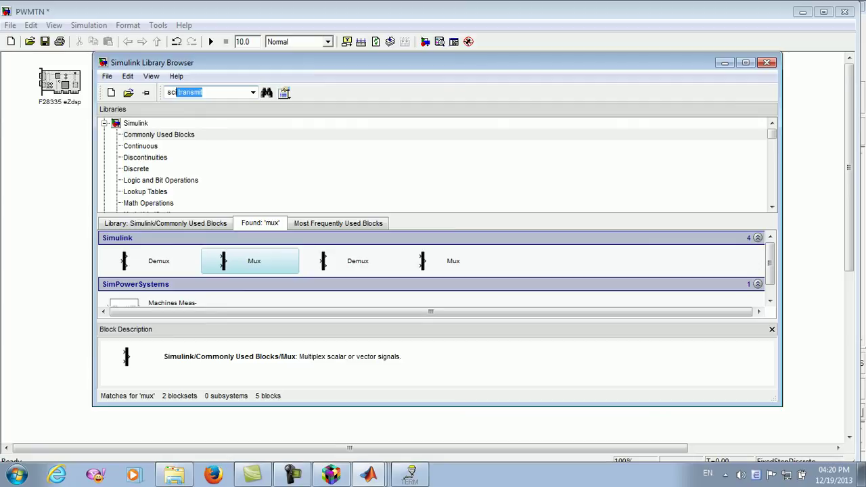
{"action": "key", "text": "Return"}
{"action": "key", "text": "Return"}
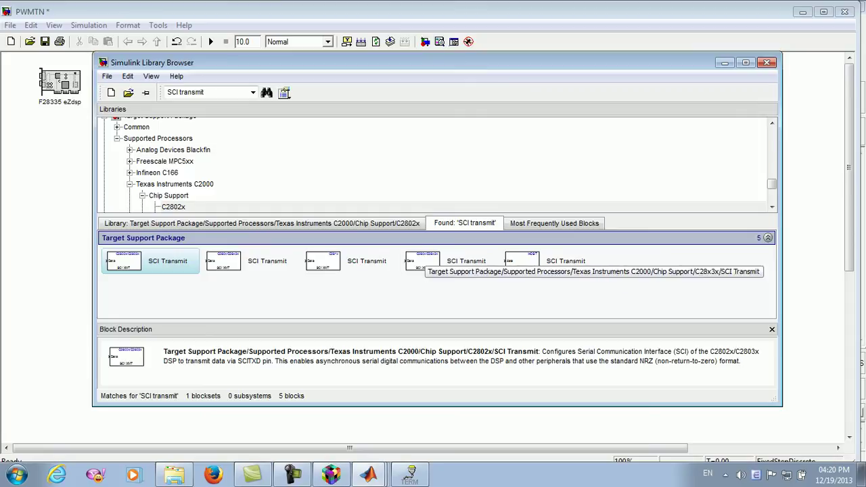
{"action": "left_click_drag", "start_coordinate": [424, 259], "coordinate": [454, 250]}
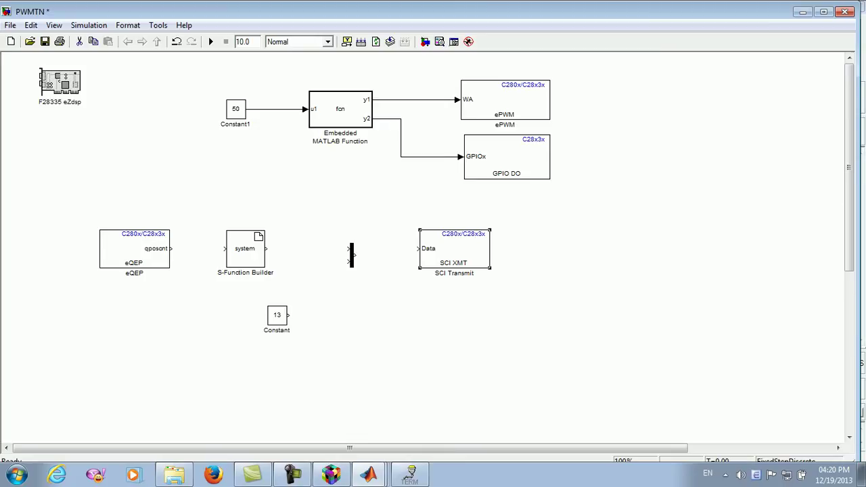
Nudge the Mux and S-Function Builder blocks slightly toward the SCI Transmit block.
{"action": "left_click_drag", "start_coordinate": [352, 255], "coordinate": [354, 243]}
{"action": "left_click_drag", "start_coordinate": [245, 249], "coordinate": [248, 249]}
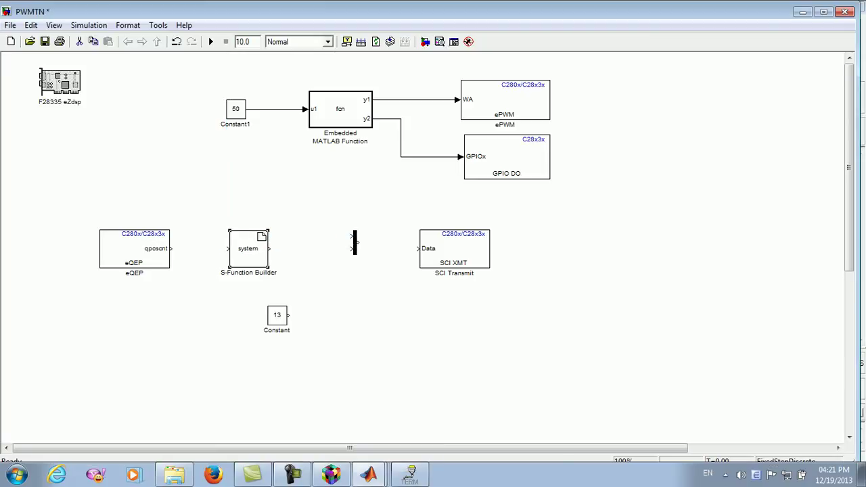
{"action": "left_click_drag", "start_coordinate": [355, 243], "coordinate": [354, 255]}
Set the Mux block's number of inputs to 5.
{"action": "double_click", "coordinate": [355, 255]}
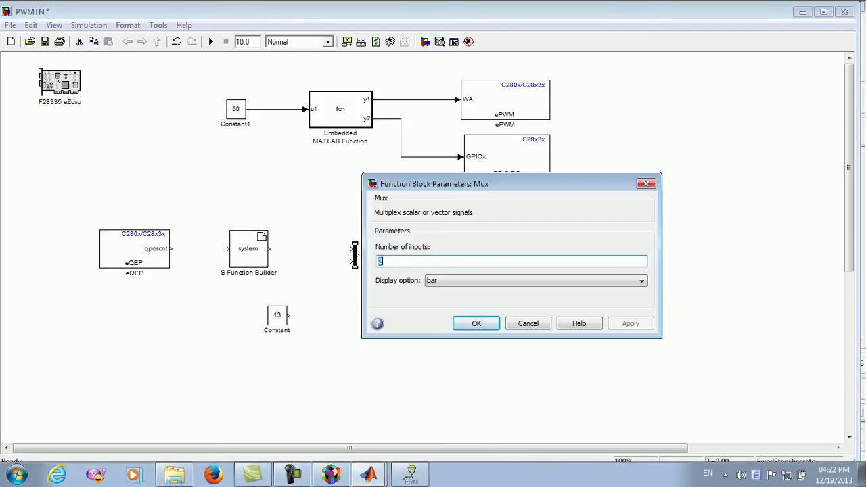
{"action": "left_click", "coordinate": [383, 261]}
{"action": "left_click_drag", "start_coordinate": [512, 183], "coordinate": [565, 174]}
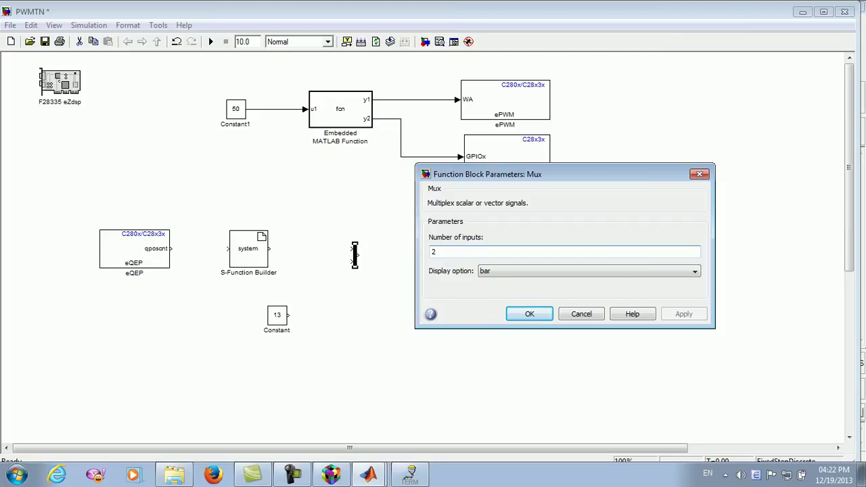
{"action": "double_click", "coordinate": [433, 252]}
{"action": "type", "text": "3"}
{"action": "key", "text": "Return"}
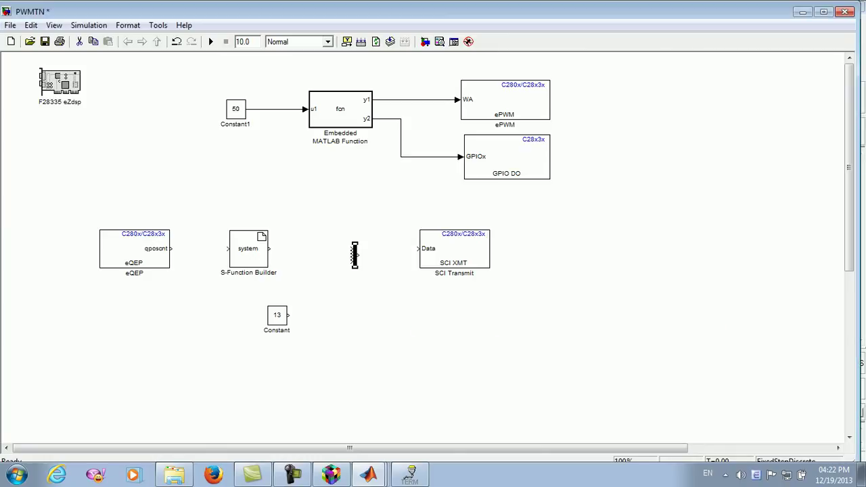
Set the Mux block's number of inputs to 2 and resize its bar to roughly the height of the SCI Transmit block.
{"action": "left_click_drag", "start_coordinate": [355, 242], "coordinate": [355, 197]}
{"action": "double_click", "coordinate": [354, 232]}
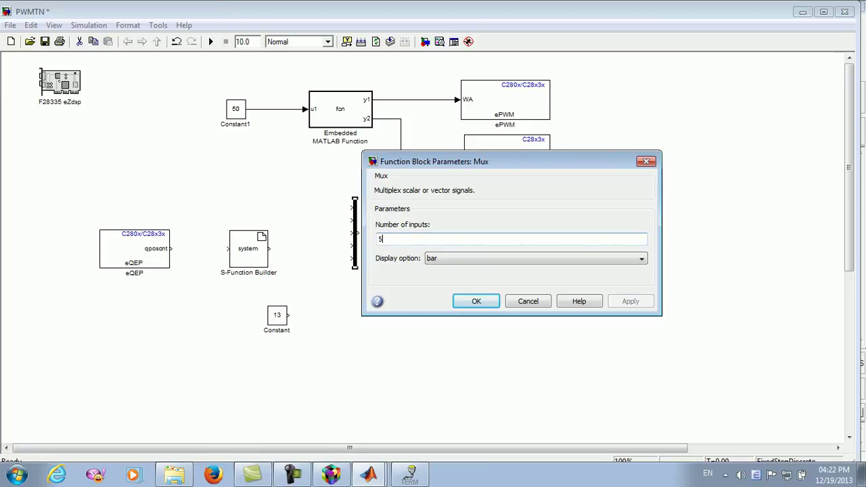
{"action": "key", "text": "BackSpace"}
{"action": "type", "text": "2"}
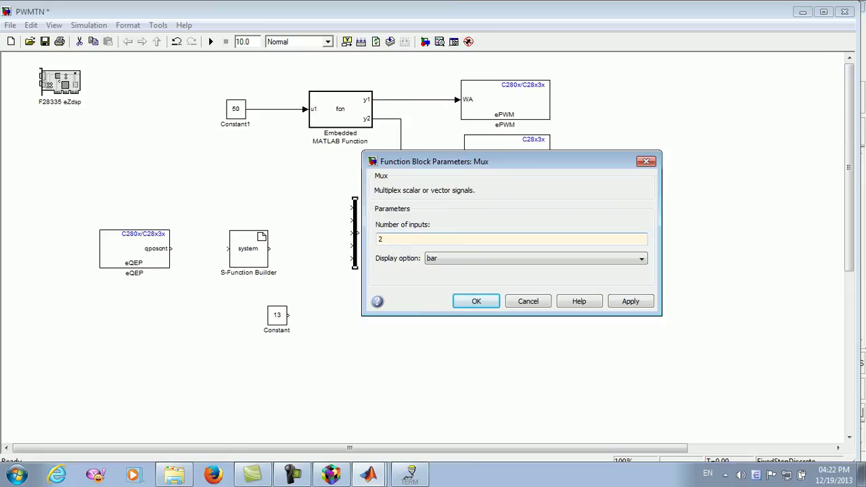
{"action": "left_click", "coordinate": [477, 301]}
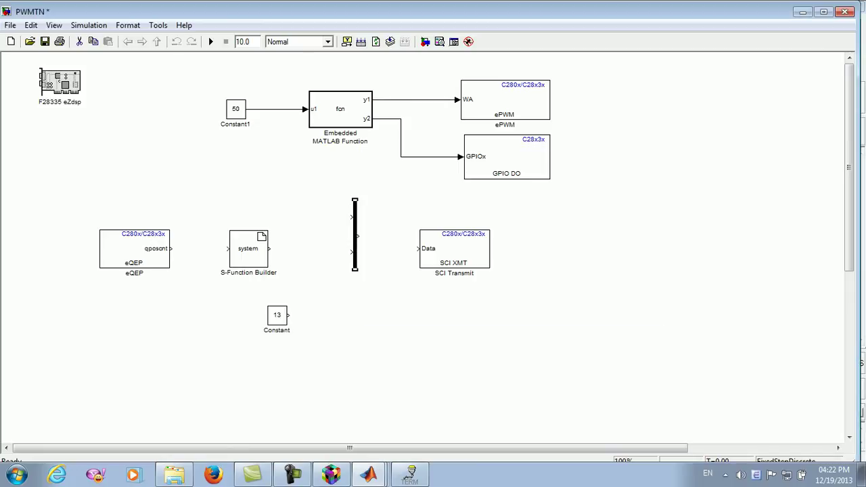
{"action": "left_click_drag", "start_coordinate": [355, 199], "coordinate": [361, 258]}
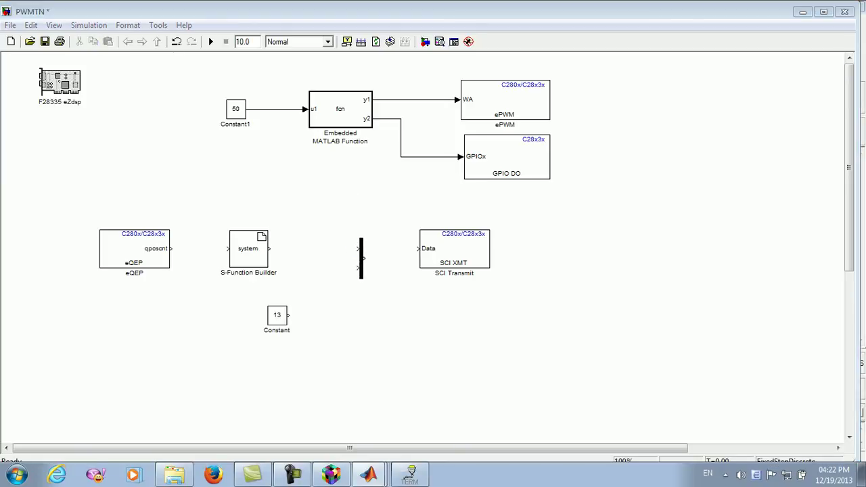
Shift the Constant 13 block slightly toward the Mux and align the SCI Transmit block's input with the Mux output.
{"action": "left_click_drag", "start_coordinate": [277, 316], "coordinate": [299, 312]}
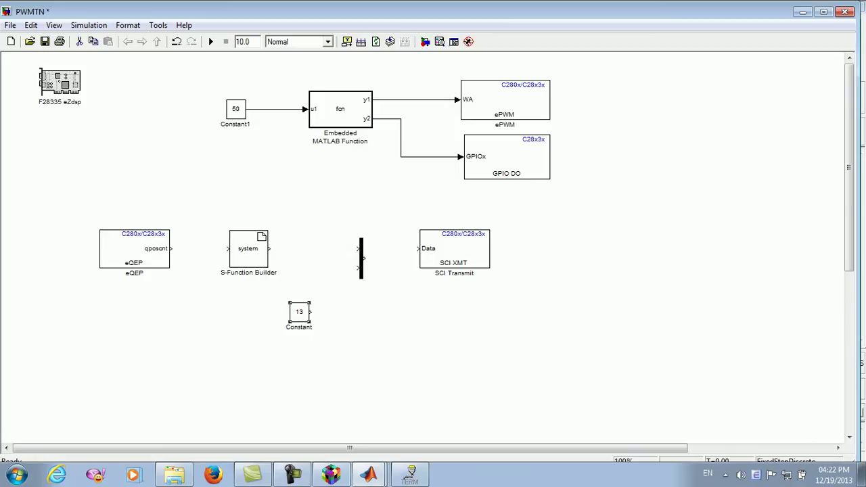
{"action": "left_click_drag", "start_coordinate": [299, 312], "coordinate": [290, 312]}
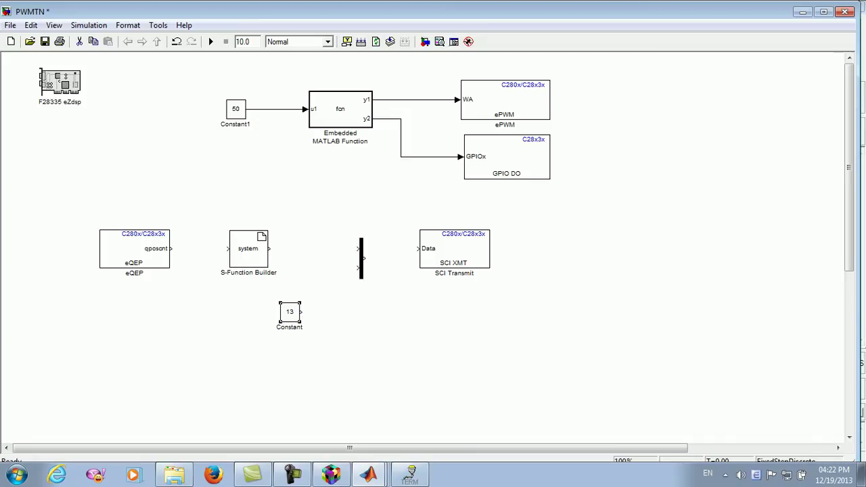
{"action": "left_click_drag", "start_coordinate": [454, 249], "coordinate": [458, 258]}
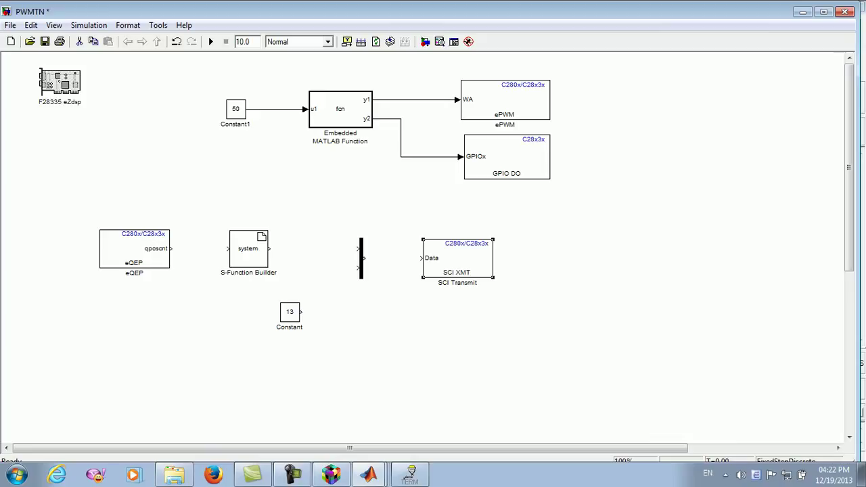
Select SCI module A for the SCI Transmit block and accept its parameters.
{"action": "double_click", "coordinate": [457, 258]}
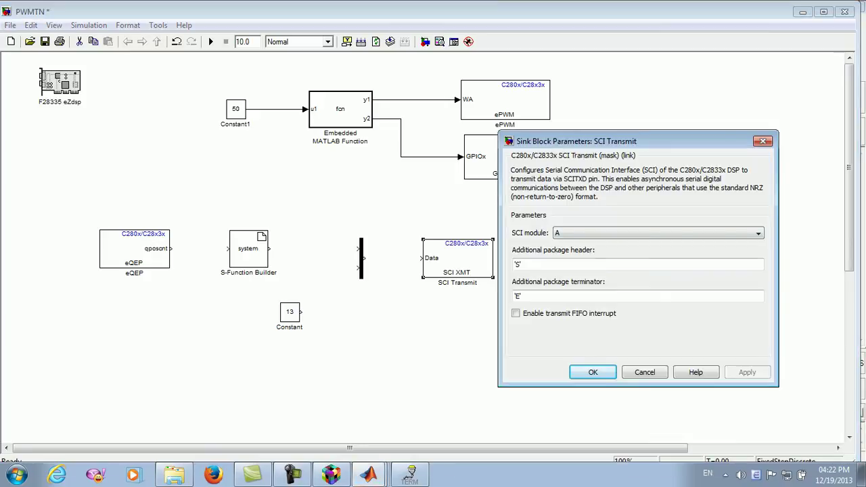
{"action": "left_click", "coordinate": [658, 232]}
{"action": "left_click", "coordinate": [658, 244]}
{"action": "left_click", "coordinate": [658, 233]}
{"action": "key", "text": "Return"}
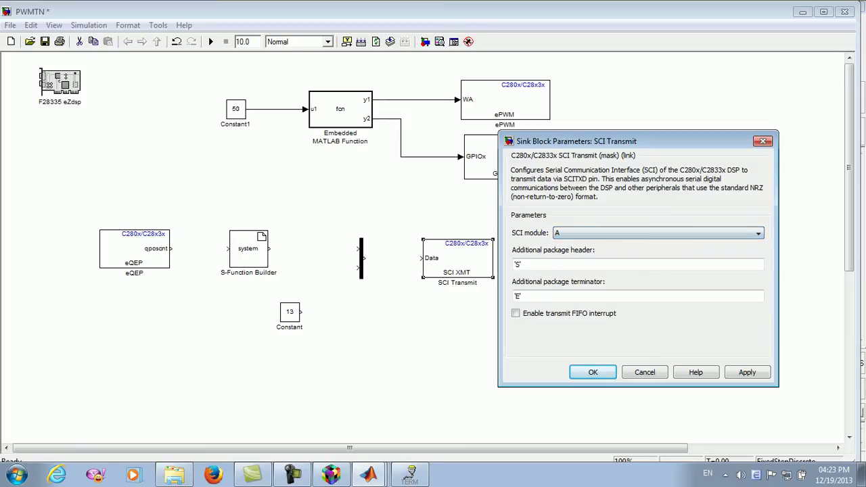
{"action": "key", "text": "Return"}
Move the Constant 13 block closer to the Mux, just below its lower input.
{"action": "left_click", "coordinate": [364, 254]}
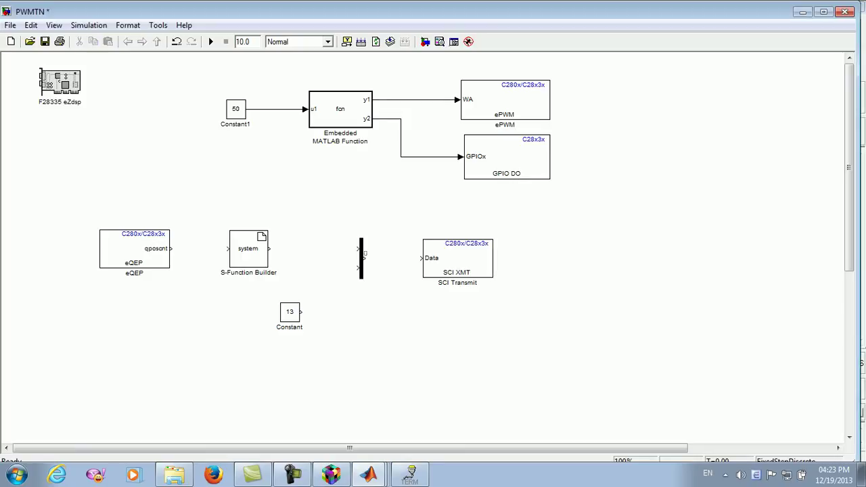
{"action": "left_click_drag", "start_coordinate": [289, 312], "coordinate": [328, 315]}
{"action": "left_click", "coordinate": [249, 251]}
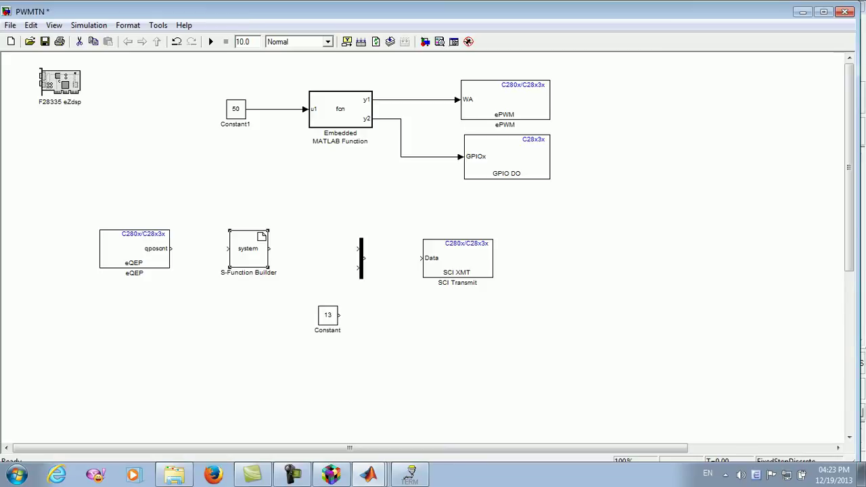
Configure the eQEP block to use module eQEP1 with a sample time of 0.01.
{"action": "double_click", "coordinate": [134, 249]}
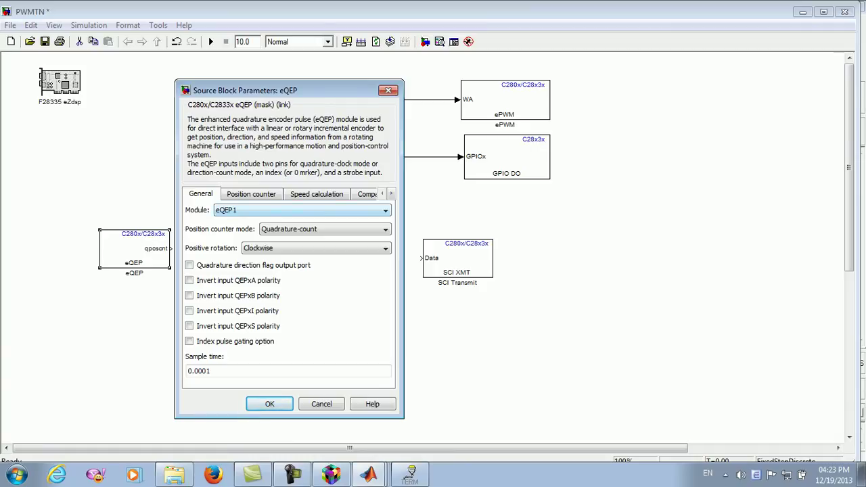
{"action": "left_click", "coordinate": [302, 210]}
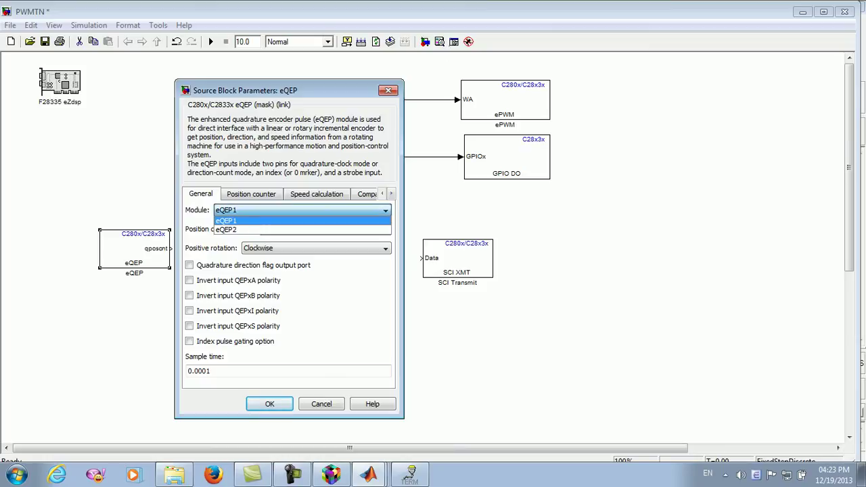
{"action": "left_click", "coordinate": [302, 221]}
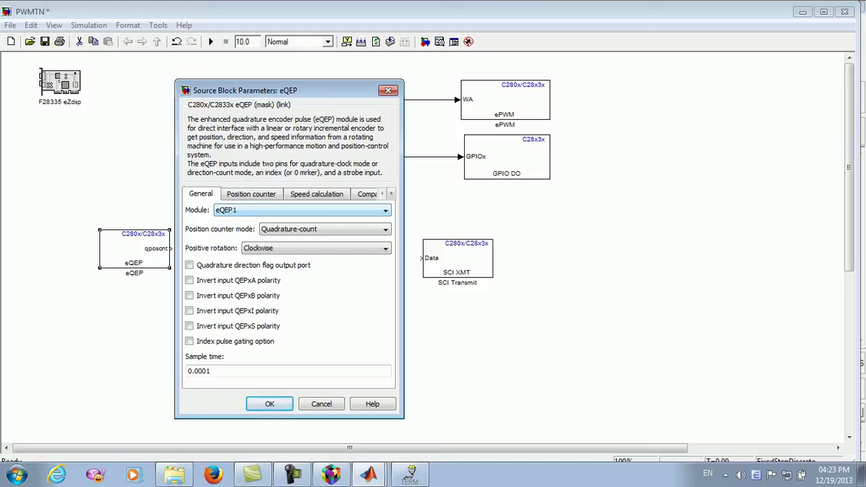
{"action": "left_click_drag", "start_coordinate": [211, 371], "coordinate": [175, 371]}
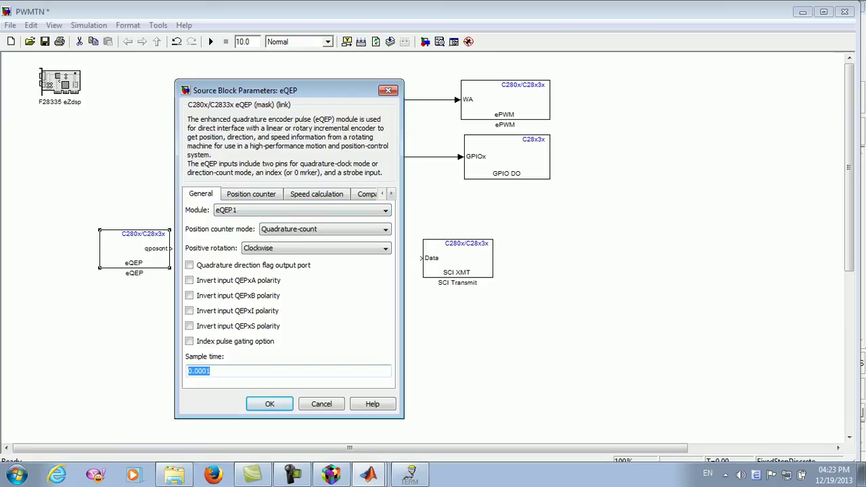
{"action": "left_click", "coordinate": [210, 371]}
{"action": "key", "text": "BackSpace"}
{"action": "key", "text": "BackSpace"}
{"action": "key", "text": "BackSpace"}
{"action": "type", "text": "1"}
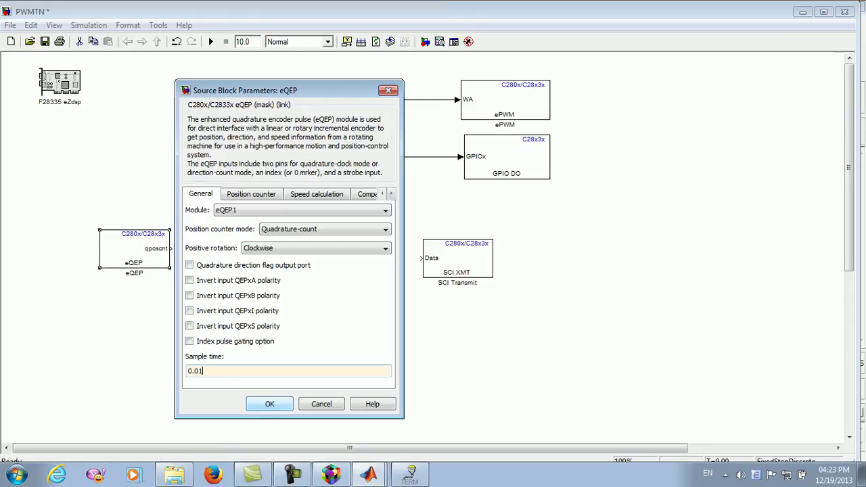
{"action": "left_click", "coordinate": [269, 404]}
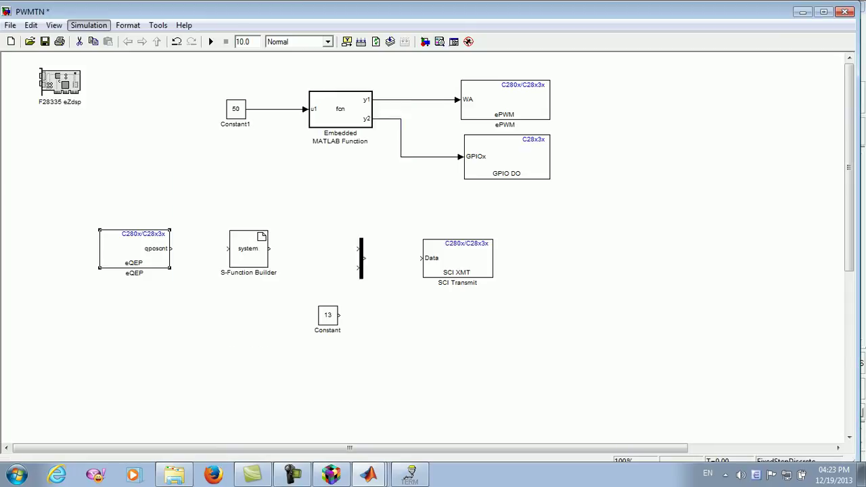
Check the solver's fixed-step size in the model's configuration parameters.
{"action": "left_click", "coordinate": [89, 25]}
{"action": "left_click", "coordinate": [134, 67]}
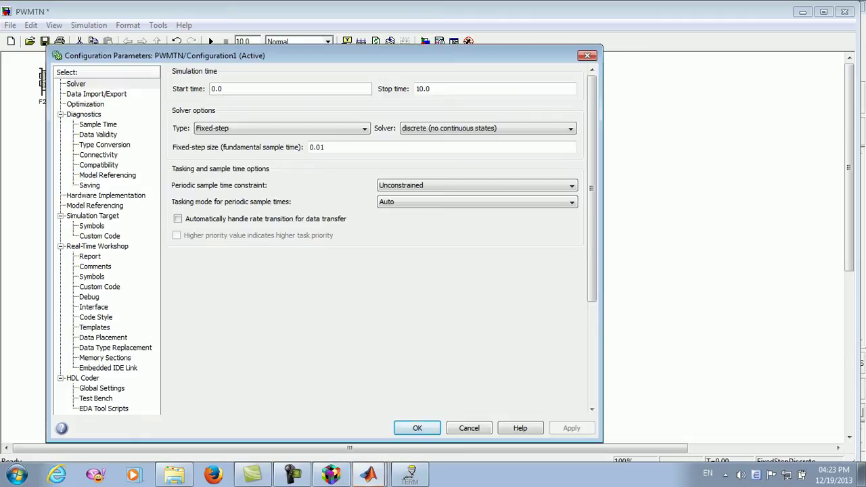
{"action": "left_click", "coordinate": [418, 428]}
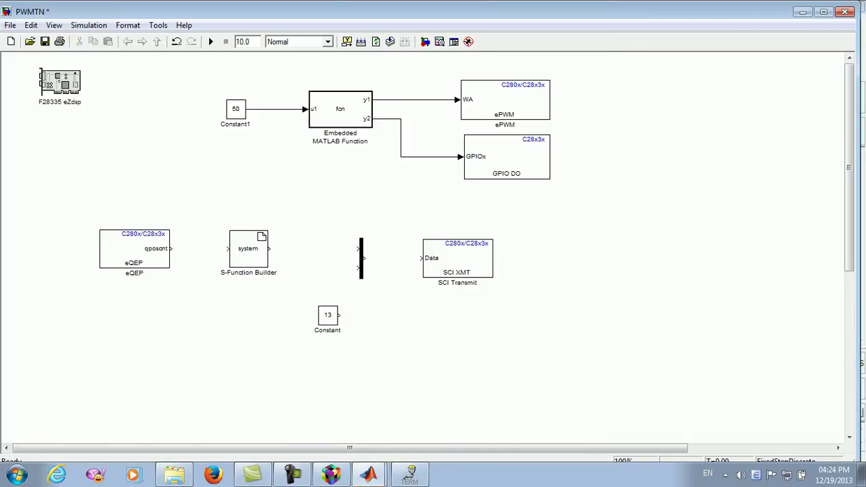
Set the eQEP block's maximum position counter value to 4000000 with the position counter output enabled.
{"action": "double_click", "coordinate": [102, 248]}
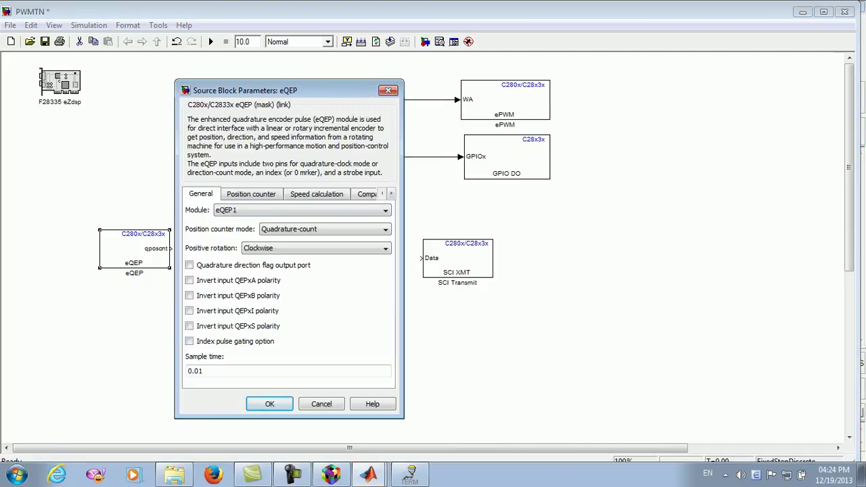
{"action": "left_click", "coordinate": [251, 194]}
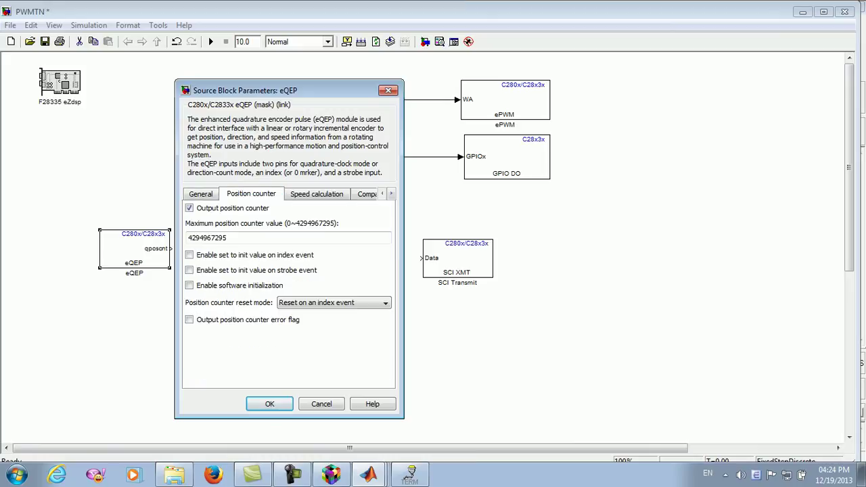
{"action": "key", "text": "space"}
{"action": "key", "text": "space"}
{"action": "double_click", "coordinate": [207, 238]}
{"action": "left_click", "coordinate": [228, 238]}
{"action": "key", "text": "BackSpace"}
{"action": "key", "text": "BackSpace"}
{"action": "key", "text": "BackSpace"}
{"action": "key", "text": "BackSpace"}
{"action": "key", "text": "BackSpace"}
{"action": "key", "text": "BackSpace"}
{"action": "key", "text": "BackSpace"}
{"action": "key", "text": "BackSpace"}
{"action": "key", "text": "BackSpace"}
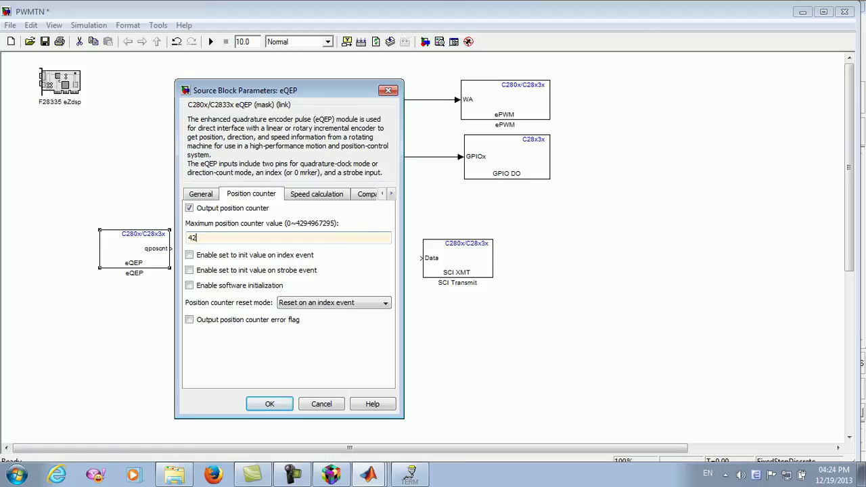
{"action": "type", "text": "000000"}
Go through the eQEP block's module and position counter mode options and choose eQEP1 with Quadrature-count.
{"action": "left_click", "coordinate": [201, 194]}
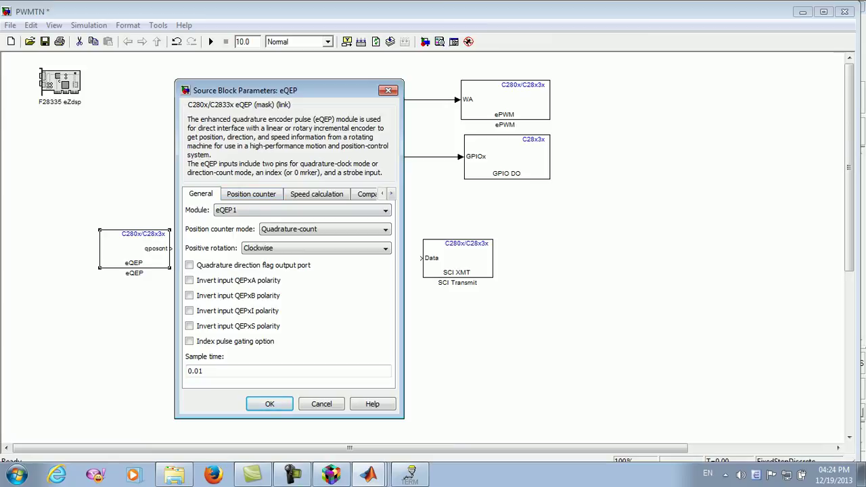
{"action": "left_click", "coordinate": [302, 209]}
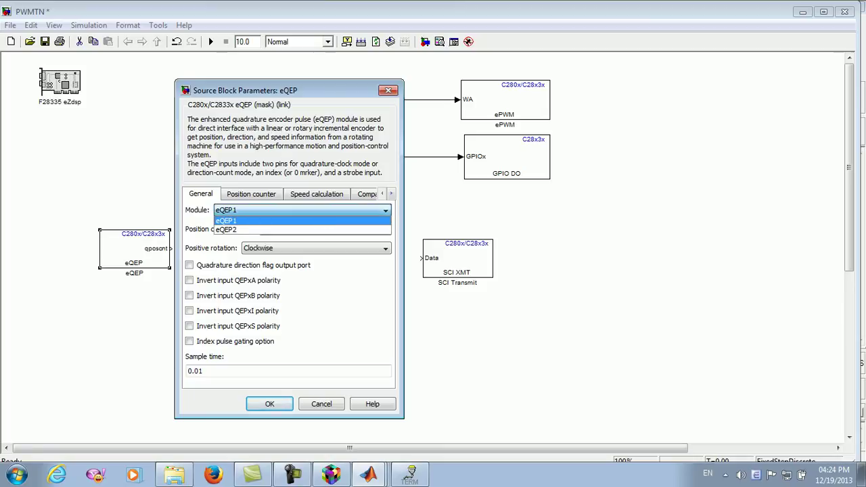
{"action": "key", "text": "Return"}
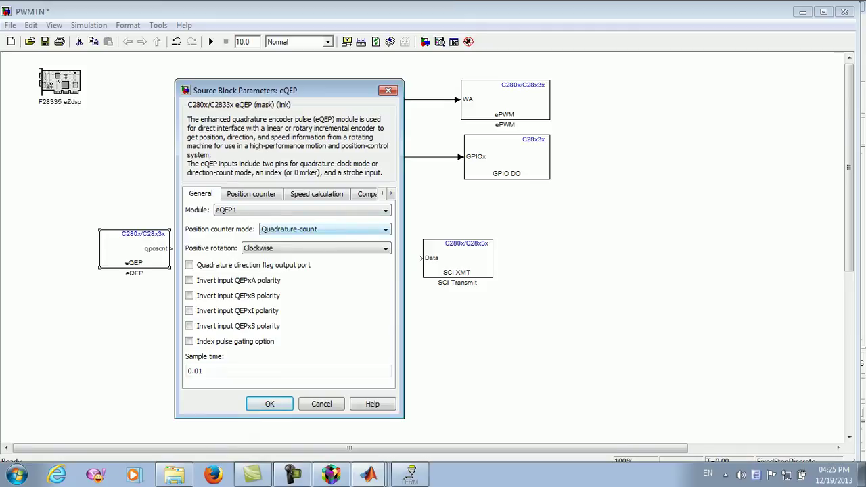
{"action": "key", "text": "alt+Down"}
{"action": "key", "text": "Down"}
{"action": "key", "text": "Down"}
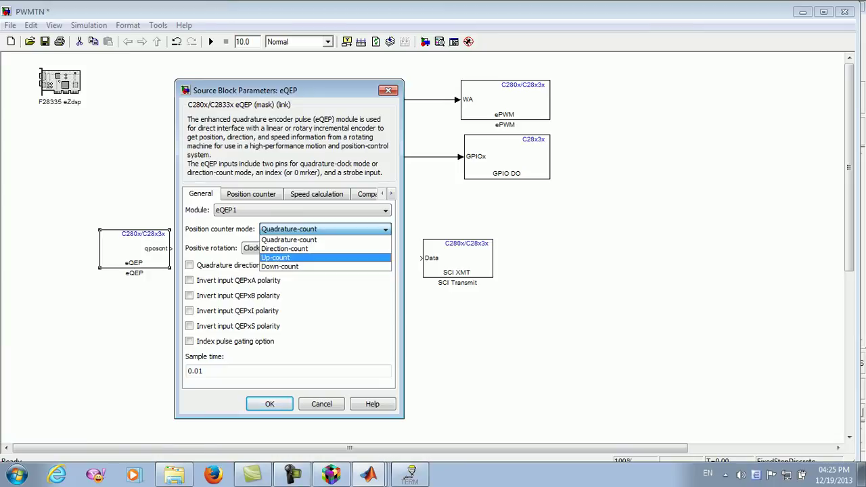
{"action": "key", "text": "Down"}
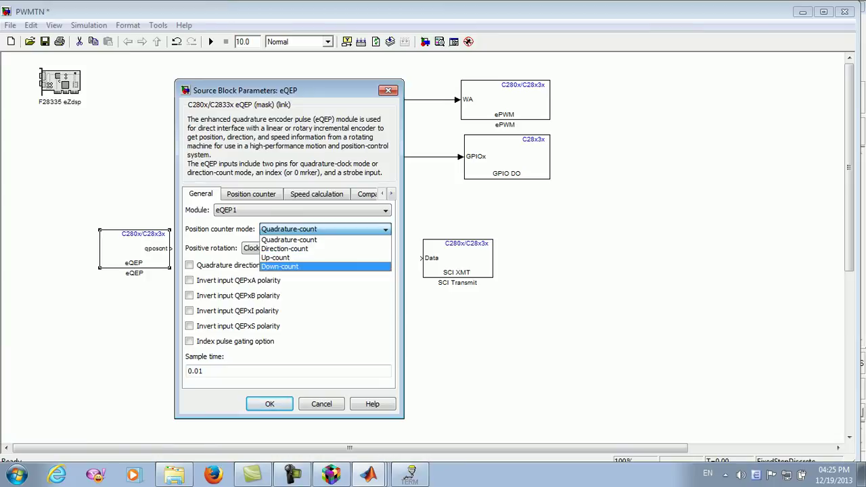
{"action": "key", "text": "Up"}
{"action": "key", "text": "Up"}
{"action": "key", "text": "Up"}
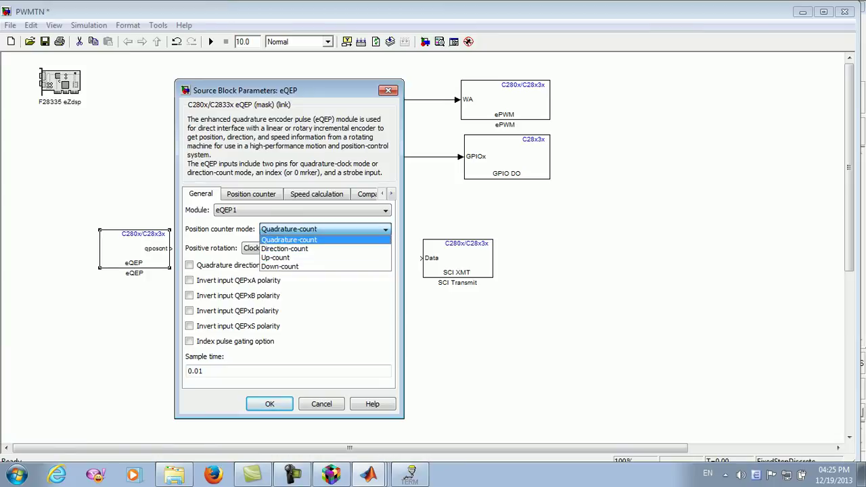
{"action": "key", "text": "Return"}
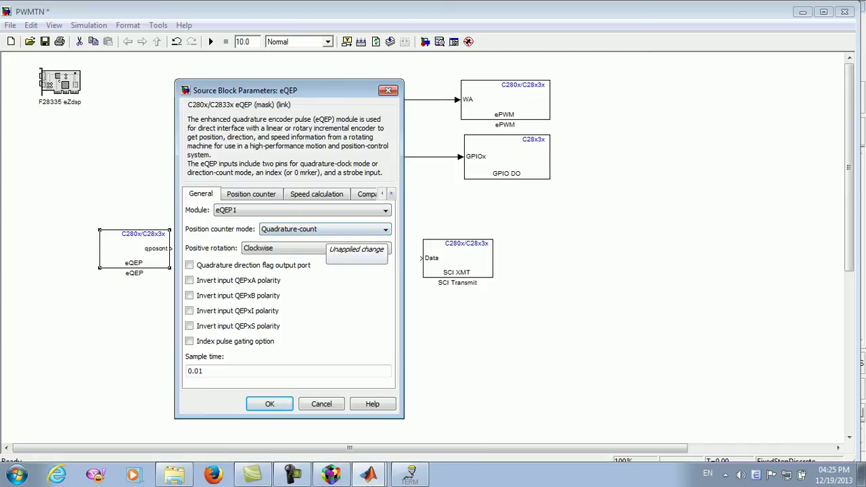
Review the maximum position counter value entered for the eQEP block.
{"action": "left_click", "coordinate": [251, 195]}
{"action": "double_click", "coordinate": [201, 238]}
{"action": "left_click", "coordinate": [215, 237]}
{"action": "double_click", "coordinate": [201, 237]}
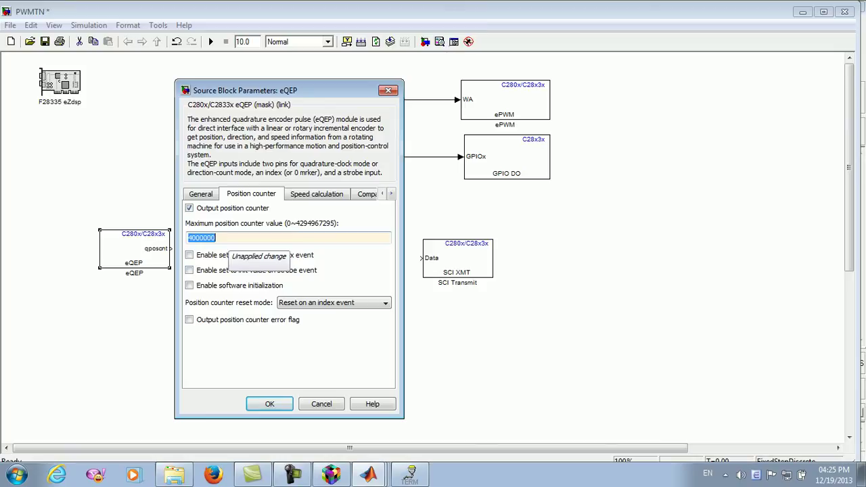
{"action": "left_click", "coordinate": [216, 237]}
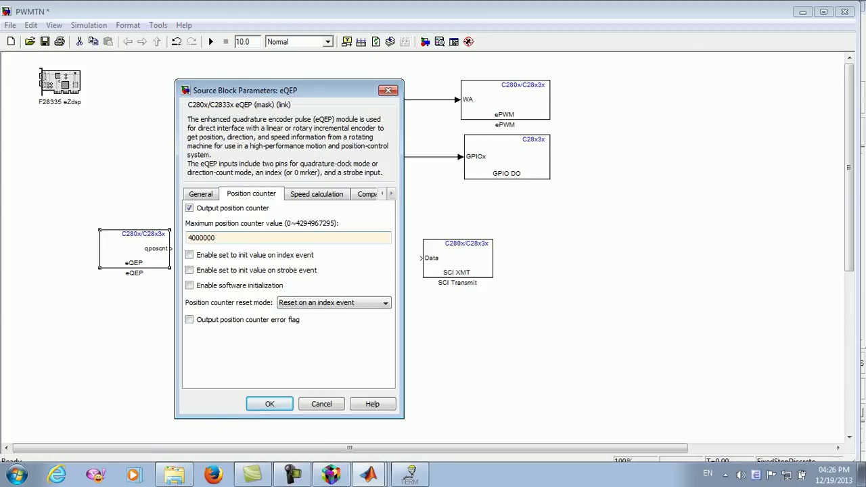
Look through the eQEP block's speed calculation, compare output and watchdog settings, and set the position counter value data type to int32.
{"action": "left_click", "coordinate": [317, 194]}
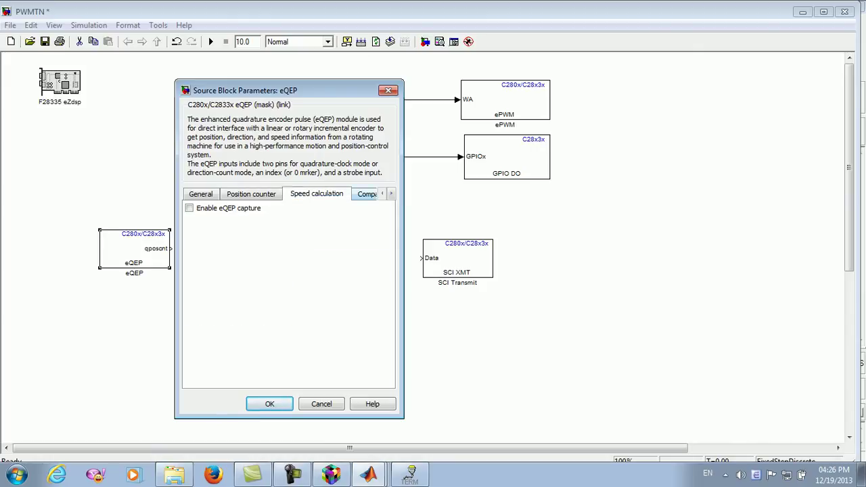
{"action": "left_click", "coordinate": [367, 195]}
{"action": "left_click", "coordinate": [391, 193]}
{"action": "left_click", "coordinate": [347, 194]}
{"action": "left_click", "coordinate": [391, 194]}
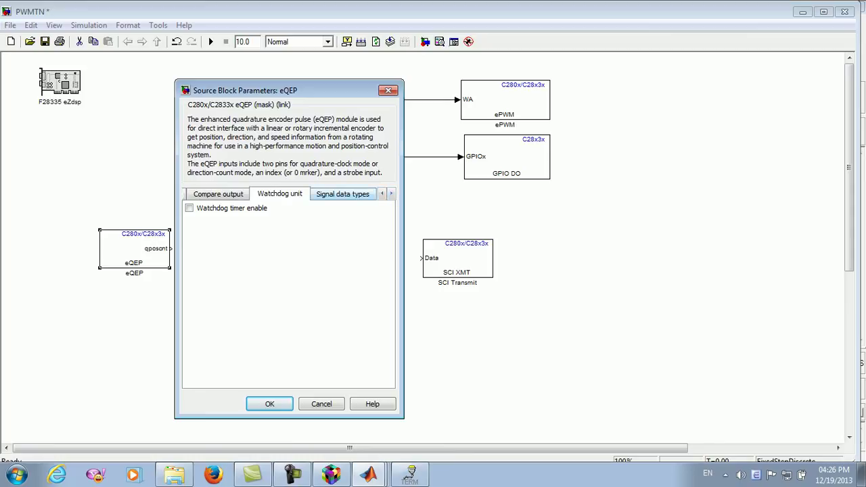
{"action": "left_click", "coordinate": [343, 194]}
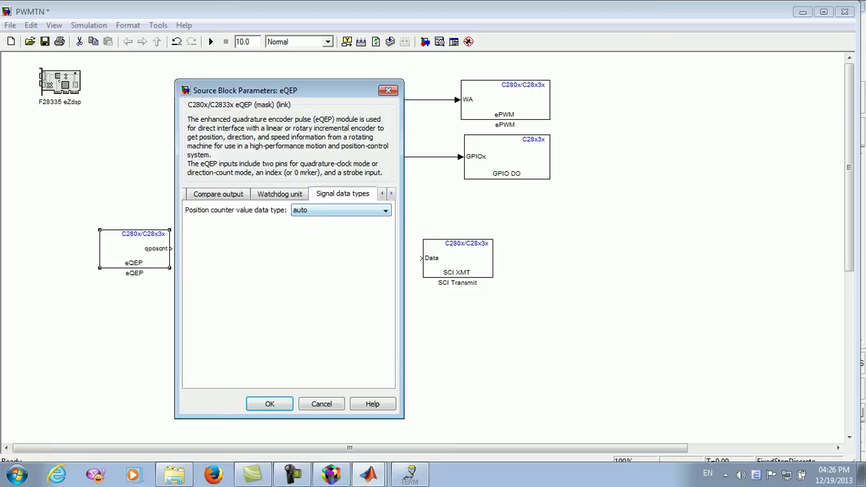
{"action": "left_click", "coordinate": [390, 194]}
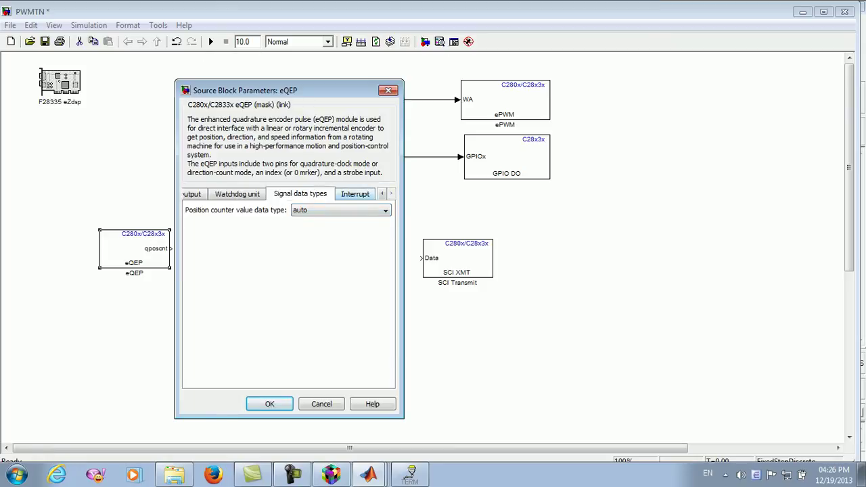
{"action": "left_click", "coordinate": [341, 210]}
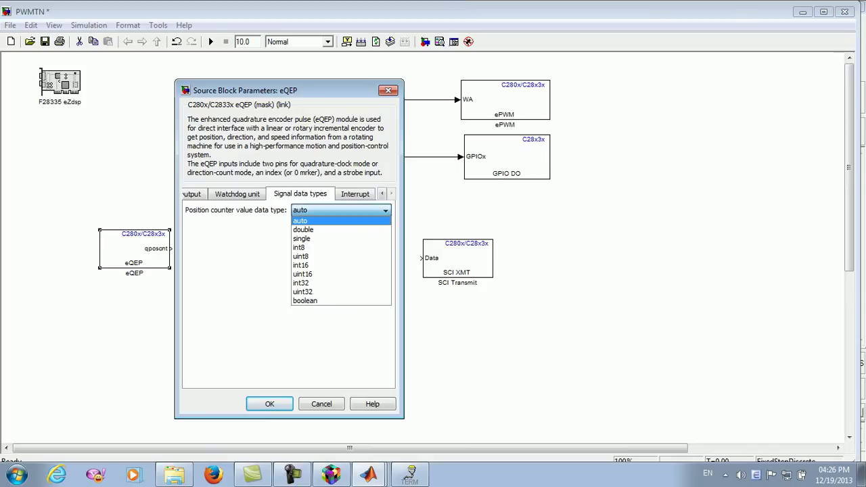
{"action": "key", "text": "Down"}
{"action": "key", "text": "Down"}
{"action": "key", "text": "Down"}
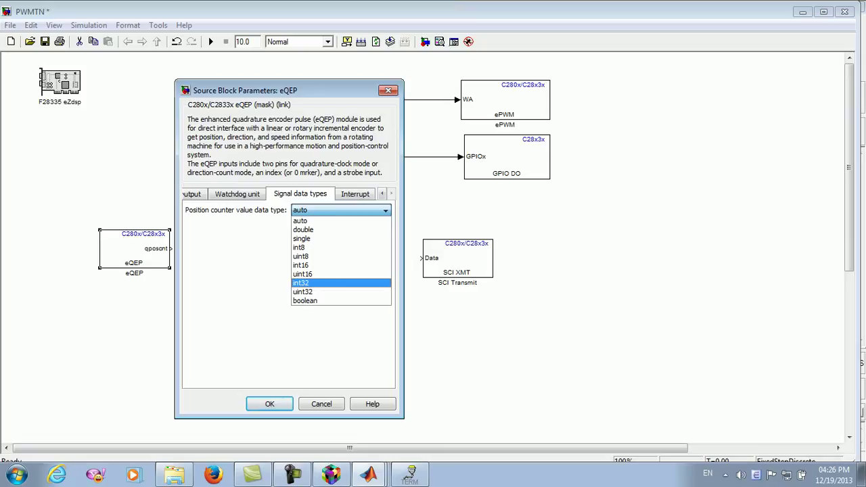
{"action": "key", "text": "Return"}
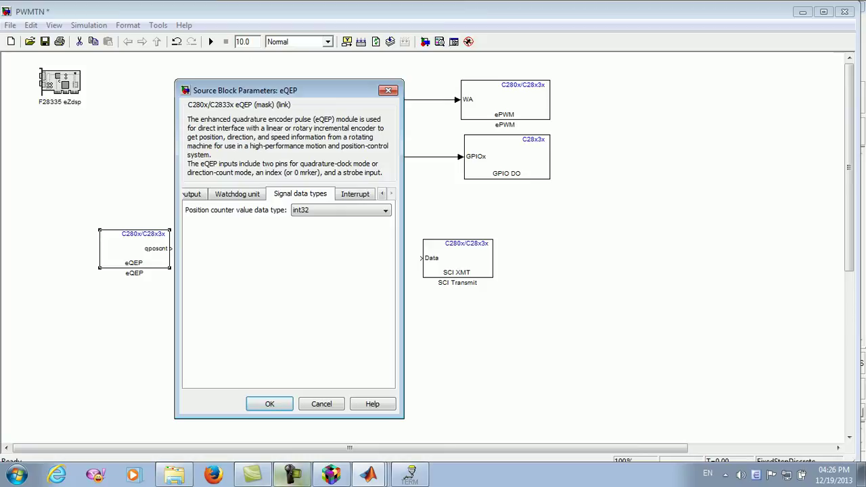
{"action": "left_click", "coordinate": [292, 474]}
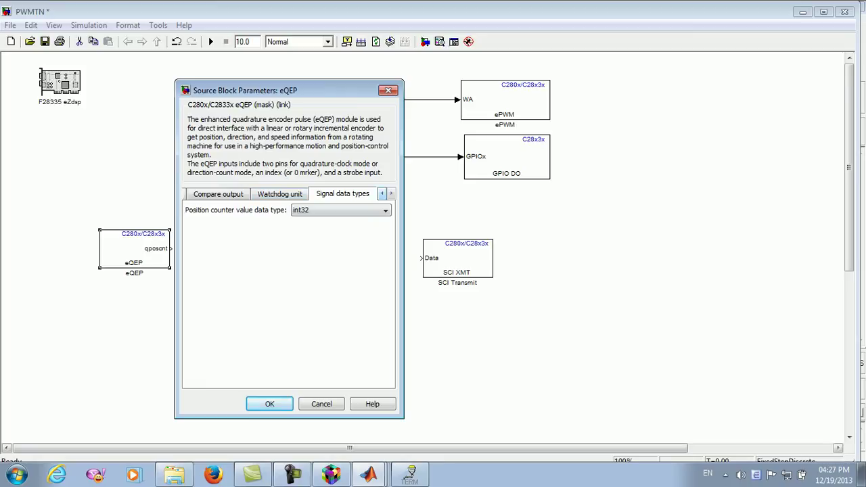
Recheck the eQEP block's maximum position counter value and general settings, and accept the block parameters.
{"action": "left_click", "coordinate": [382, 194]}
{"action": "left_click", "coordinate": [382, 194]}
{"action": "left_click", "coordinate": [382, 193]}
{"action": "left_click", "coordinate": [251, 194]}
{"action": "double_click", "coordinate": [201, 237]}
{"action": "left_click", "coordinate": [216, 238]}
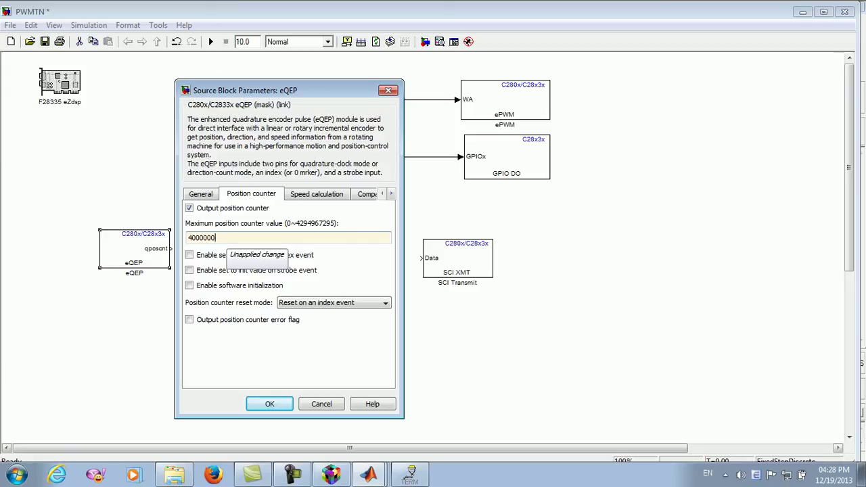
{"action": "left_click", "coordinate": [201, 193]}
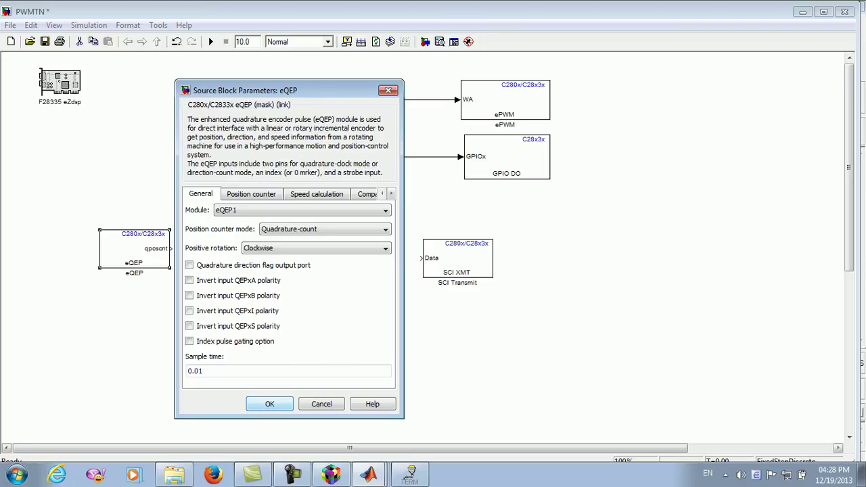
{"action": "left_click", "coordinate": [269, 404]}
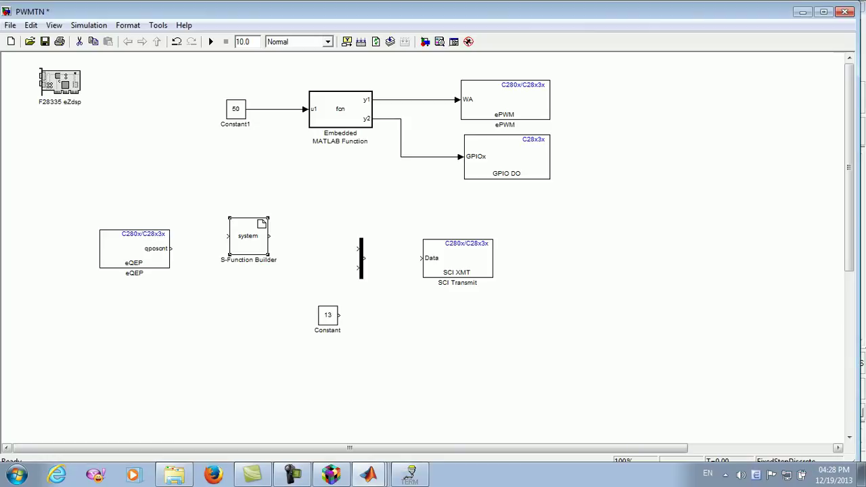
Open the S-Function Builder block, check input port u0's properties and bring up the output port properties.
{"action": "double_click", "coordinate": [248, 237]}
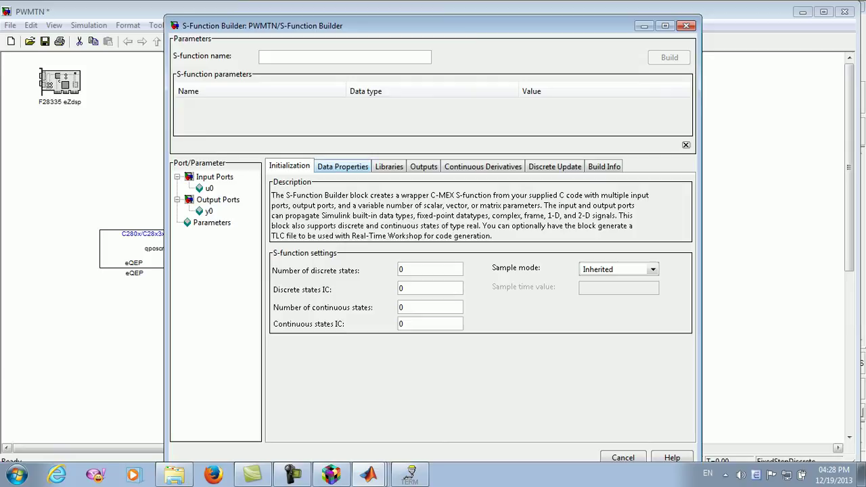
{"action": "left_click", "coordinate": [342, 167]}
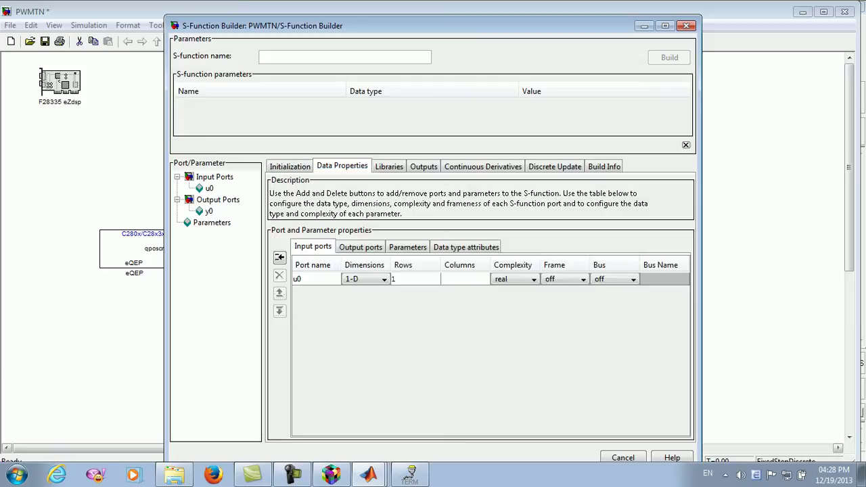
{"action": "left_click", "coordinate": [316, 279]}
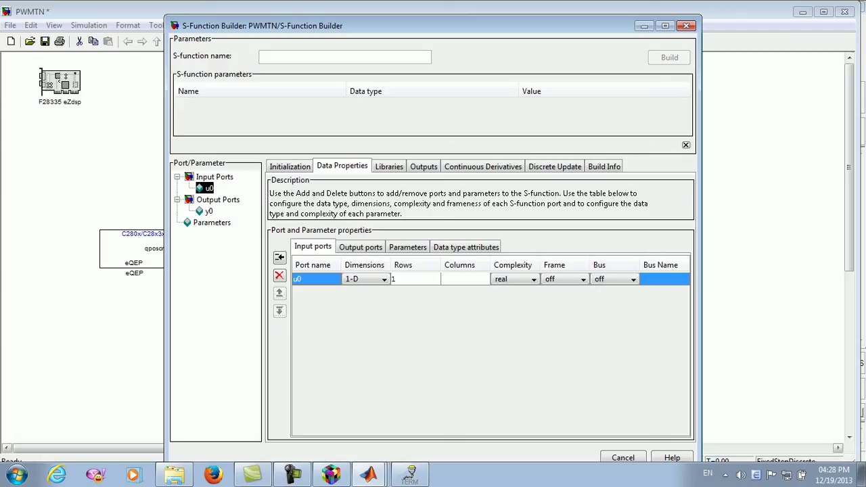
{"action": "left_click", "coordinate": [415, 279]}
{"action": "left_click", "coordinate": [360, 247]}
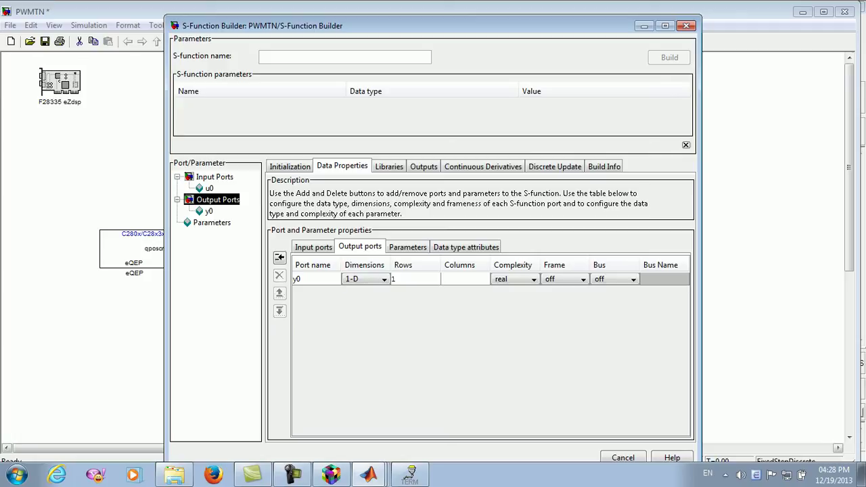
{"action": "left_click", "coordinate": [315, 279]}
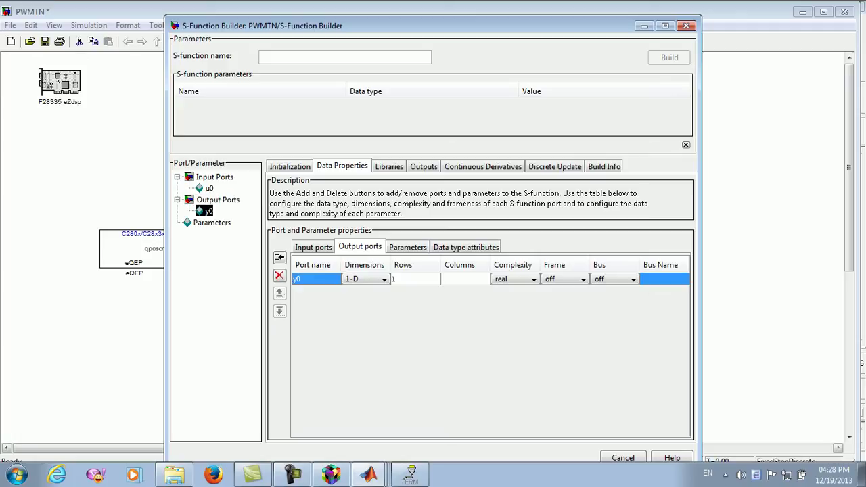
{"action": "type", "text": "h"}
{"action": "key", "text": "BackSpace"}
{"action": "key", "text": "BackSpace"}
{"action": "type", "text": "tu"}
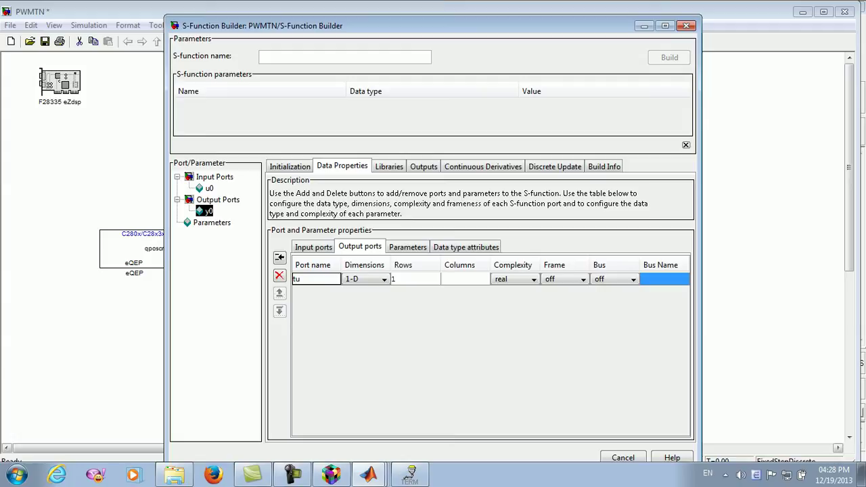
{"action": "key", "text": "BackSpace"}
{"action": "type", "text": "y0"}
Set the number of rows of the S-function's output port y0 to 7.
{"action": "left_click", "coordinate": [415, 279]}
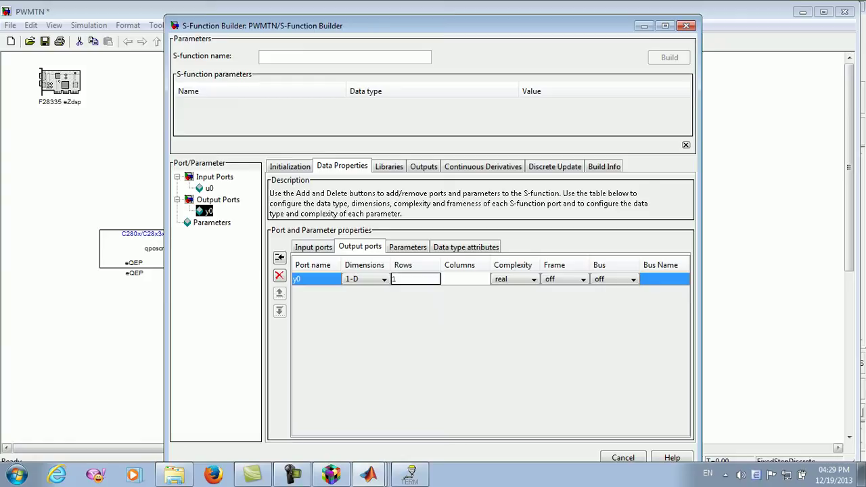
{"action": "key", "text": "BackSpace"}
{"action": "type", "text": "7"}
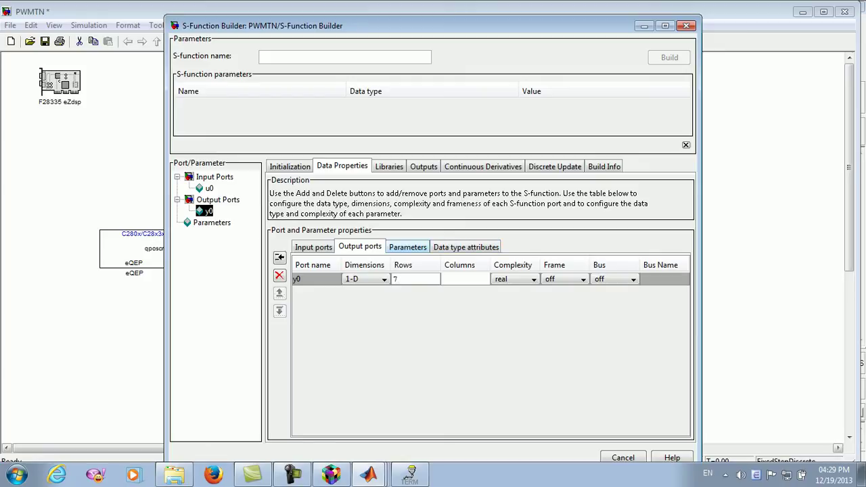
Widen the S-Function Builder block and line it up with the eQEP block, and set input port u0's data type to int32.
{"action": "left_click", "coordinate": [407, 247]}
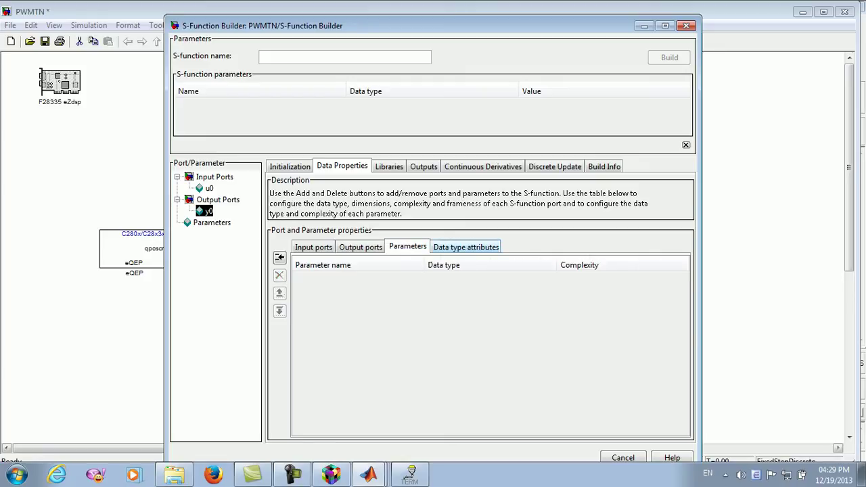
{"action": "left_click", "coordinate": [466, 247]}
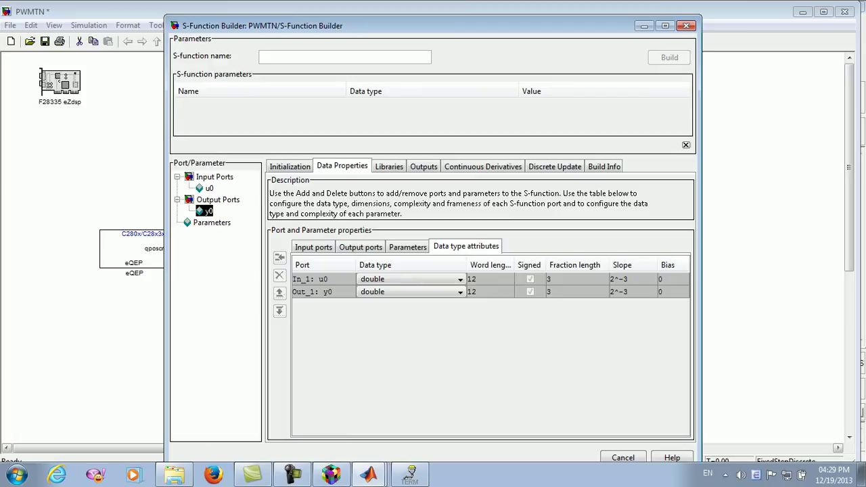
{"action": "left_click", "coordinate": [411, 279]}
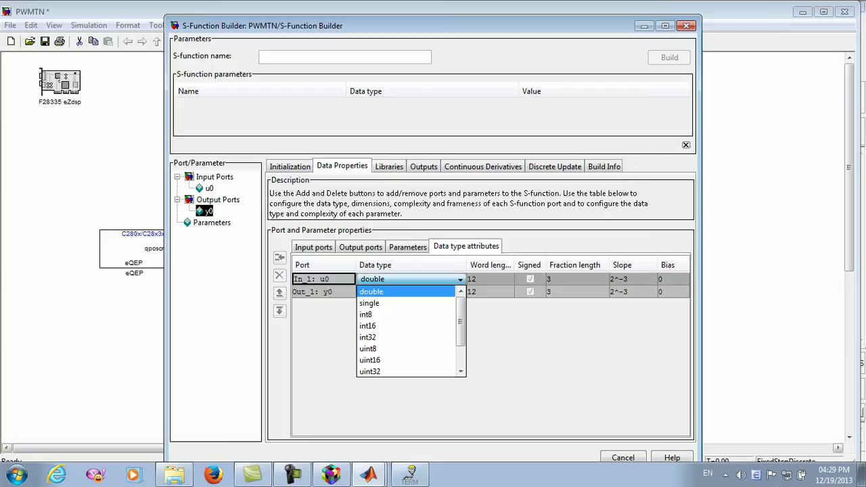
{"action": "left_click_drag", "start_coordinate": [433, 15], "coordinate": [618, 40]}
{"action": "mouse_move", "coordinate": [249, 236]}
{"action": "left_mouse_down"}
{"action": "mouse_move", "coordinate": [245, 223]}
{"action": "mouse_move", "coordinate": [192, 209]}
{"action": "mouse_move", "coordinate": [244, 249]}
{"action": "left_mouse_up"}
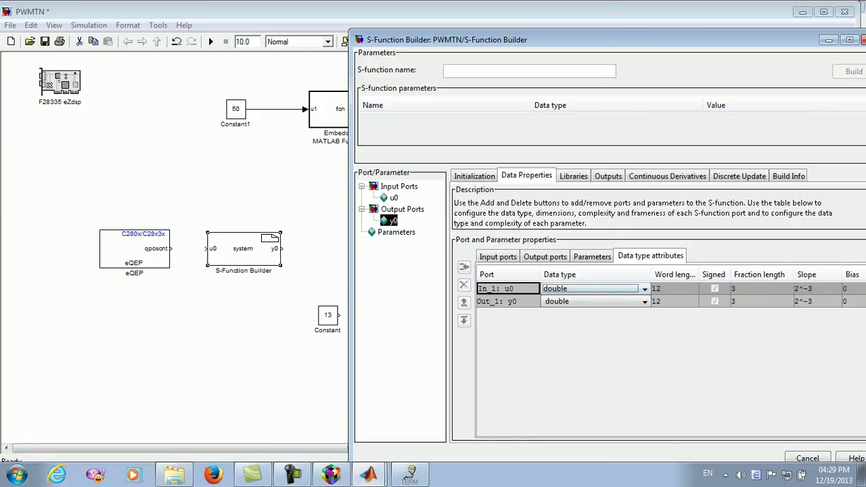
{"action": "left_click", "coordinate": [595, 288]}
{"action": "key", "text": "Return"}
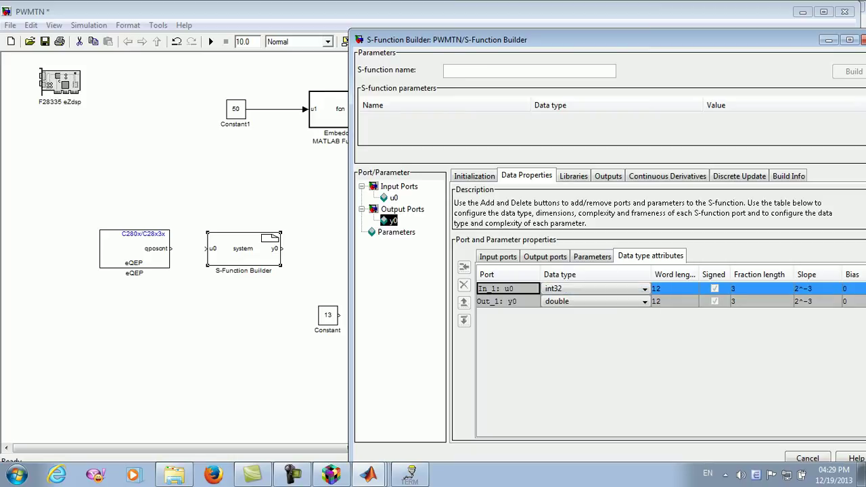
Set the data type of the S-function's output port y0 to int8.
{"action": "left_click", "coordinate": [595, 301]}
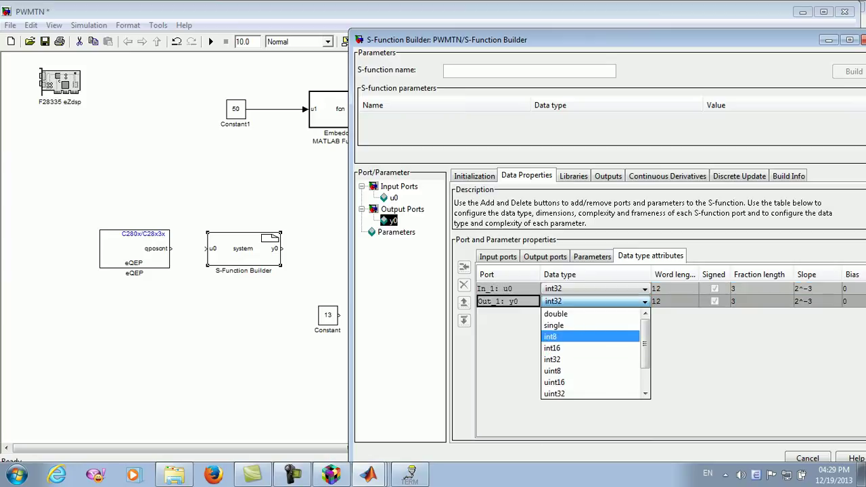
{"action": "left_click", "coordinate": [591, 336]}
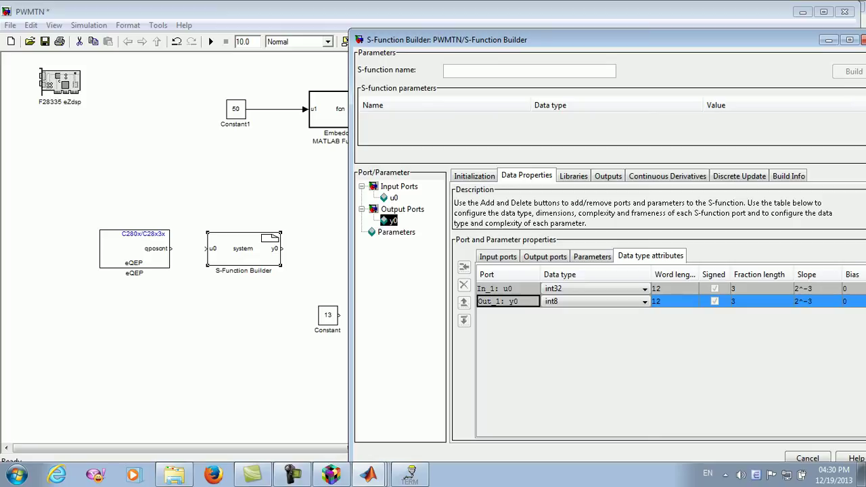
{"action": "left_click_drag", "start_coordinate": [608, 39], "coordinate": [448, 45]}
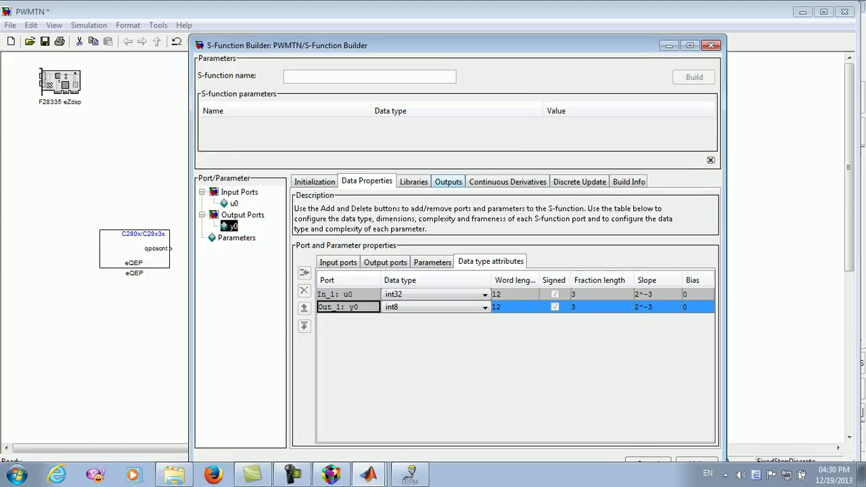
Delete all the default template code from the S-function's output code.
{"action": "left_click", "coordinate": [448, 182]}
{"action": "left_click_drag", "start_coordinate": [532, 300], "coordinate": [293, 243]}
{"action": "key", "text": "Delete"}
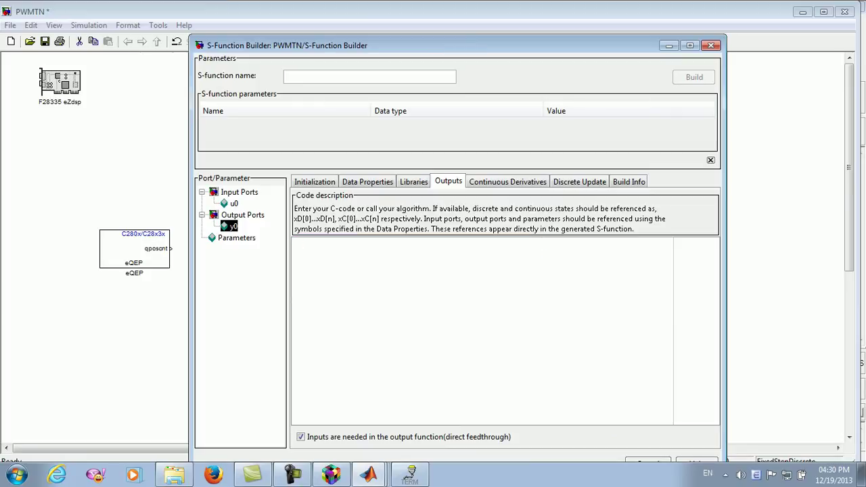
Minimize the S-Function Builder, look at the serial settings in the Terminal program, and return to the PWMTN model.
{"action": "left_click_drag", "start_coordinate": [285, 46], "coordinate": [58, 101]}
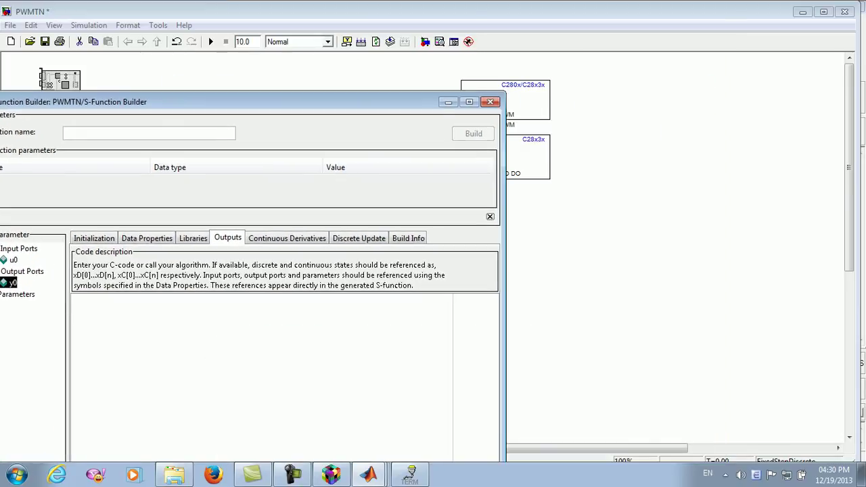
{"action": "left_click", "coordinate": [448, 101]}
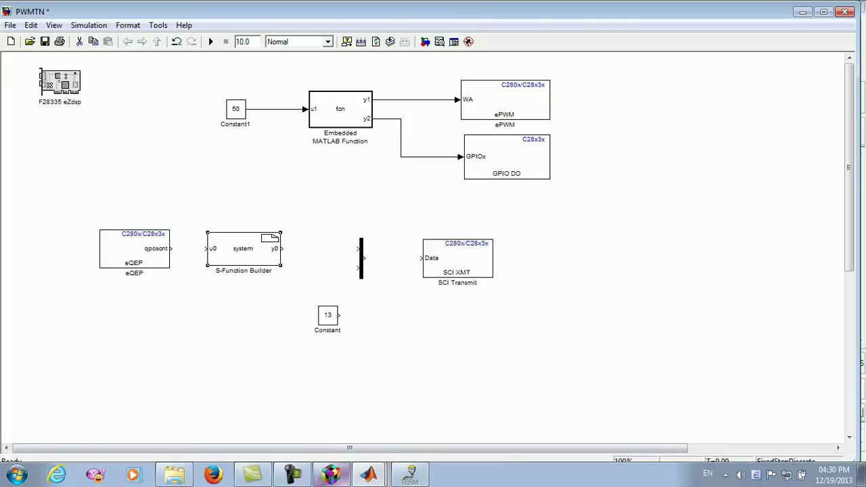
{"action": "left_click", "coordinate": [411, 474]}
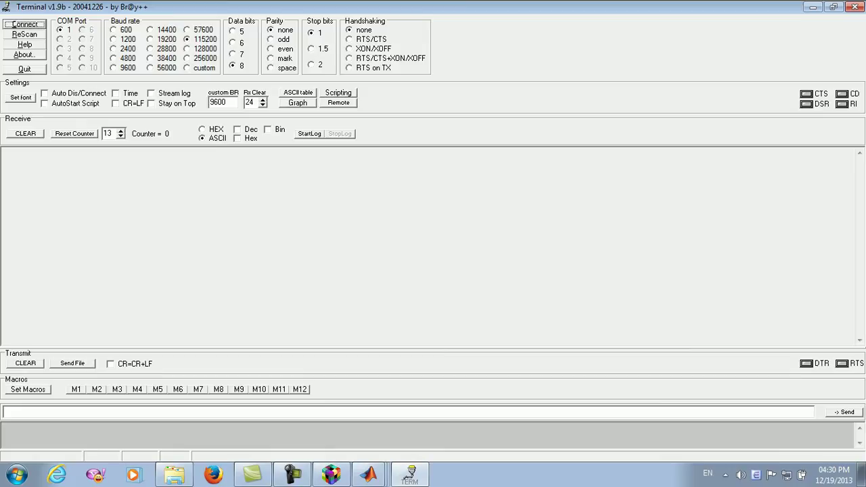
{"action": "left_click", "coordinate": [369, 474]}
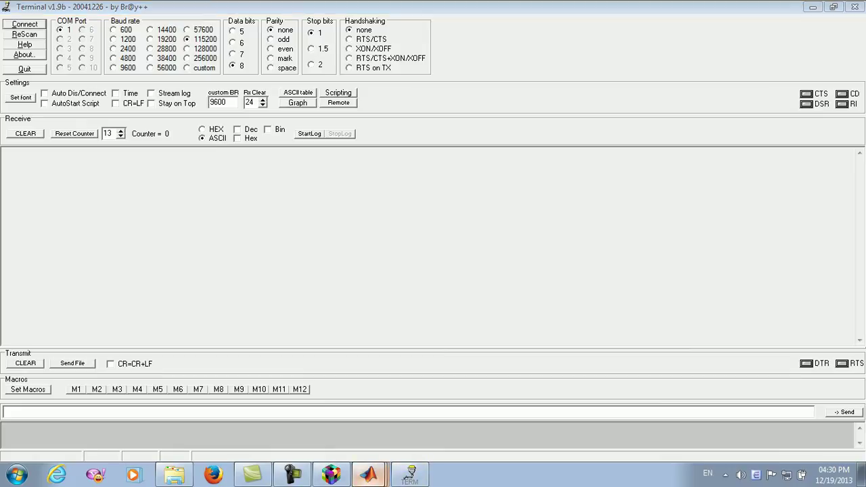
{"action": "left_click", "coordinate": [369, 474]}
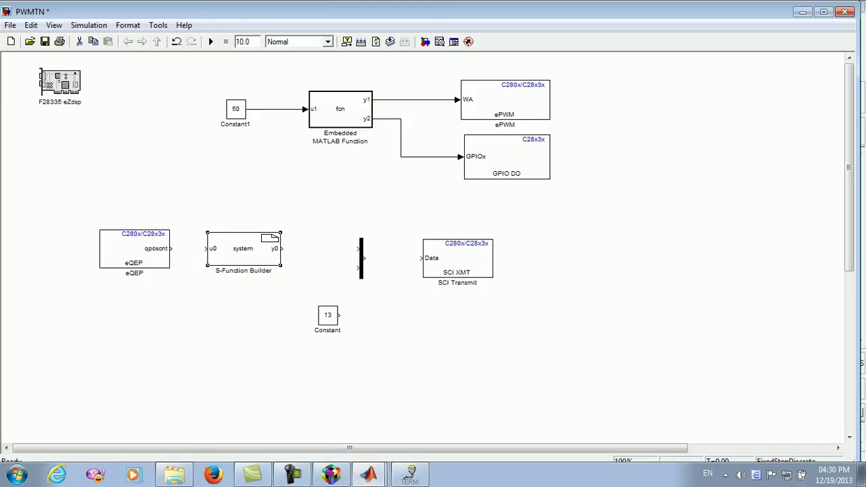
Reopen the S-Function Builder and look through its initialization, data property, library and continuous derivative settings, ending at the output code.
{"action": "double_click", "coordinate": [251, 248]}
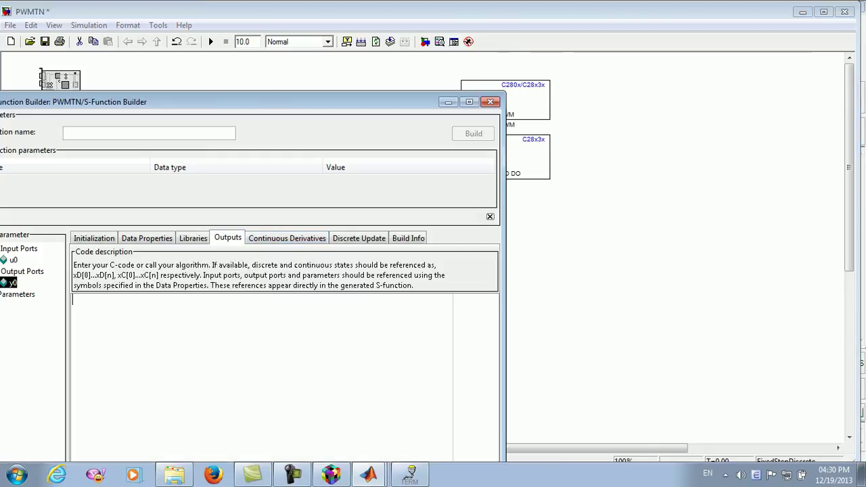
{"action": "left_click", "coordinate": [287, 239]}
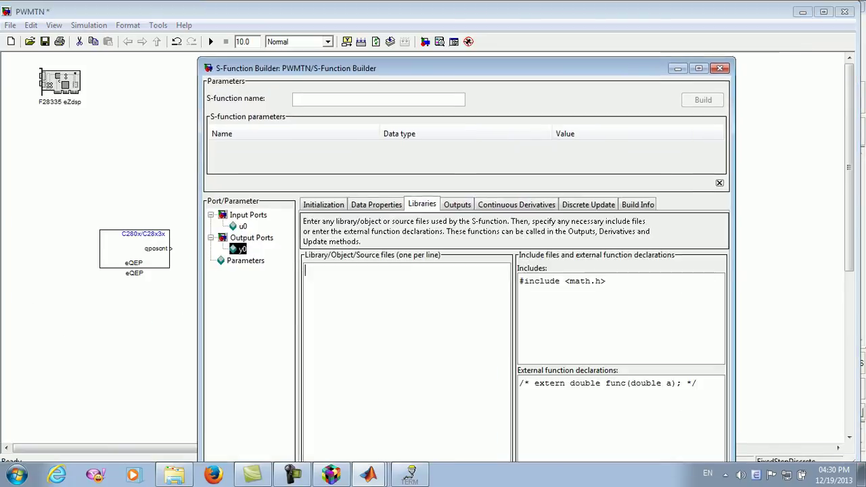
{"action": "left_click", "coordinate": [377, 205]}
{"action": "left_click", "coordinate": [323, 204]}
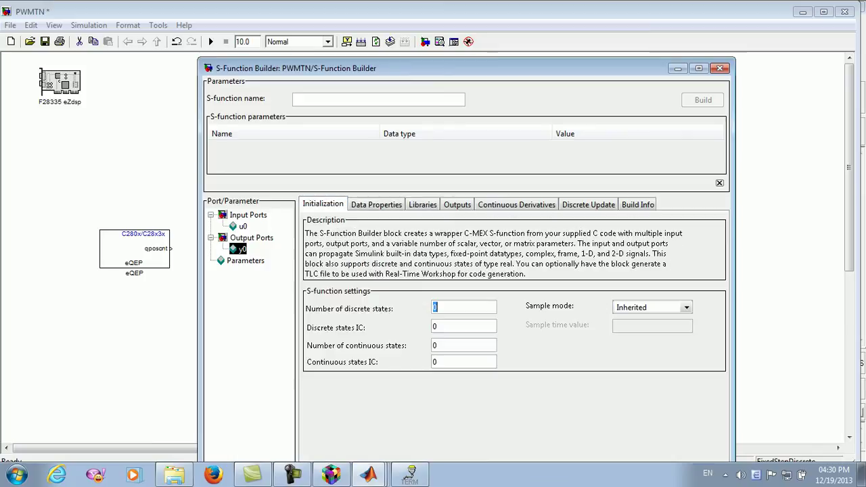
{"action": "left_click", "coordinate": [377, 204]}
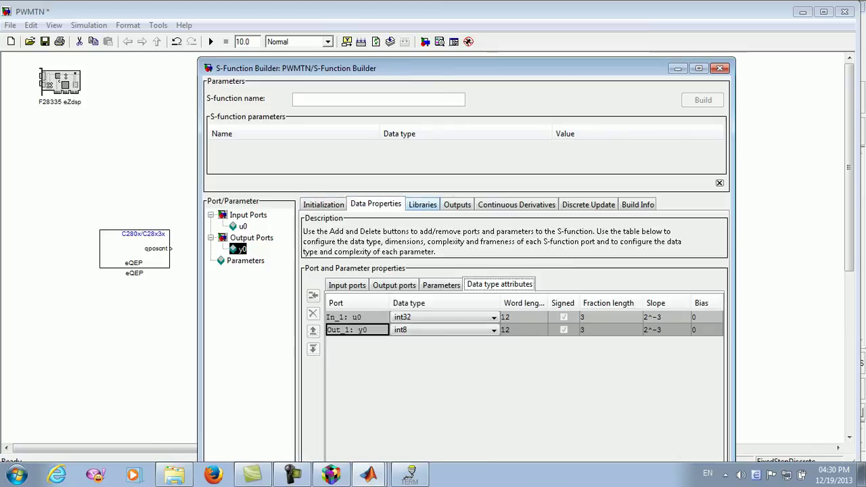
{"action": "left_click", "coordinate": [422, 204]}
{"action": "left_click", "coordinate": [457, 205]}
{"action": "left_click", "coordinate": [515, 204]}
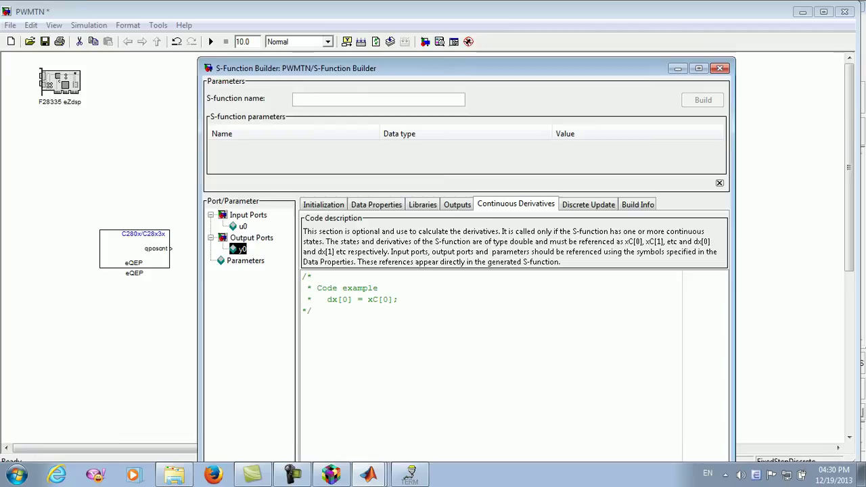
{"action": "left_click", "coordinate": [457, 205]}
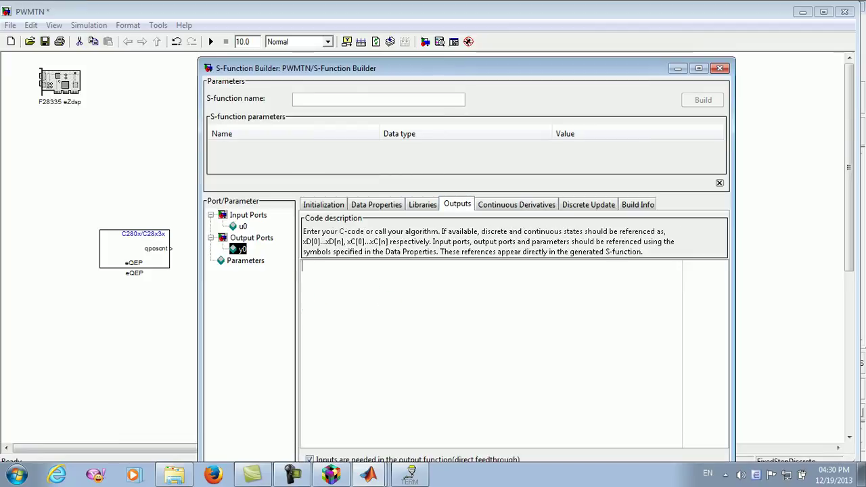
Declare "long x;" in the S-function's output code and assign the input to it with "x=u0[0];".
{"action": "type", "text": "long"}
{"action": "type", "text": " x"}
{"action": "type", "text": "x"}
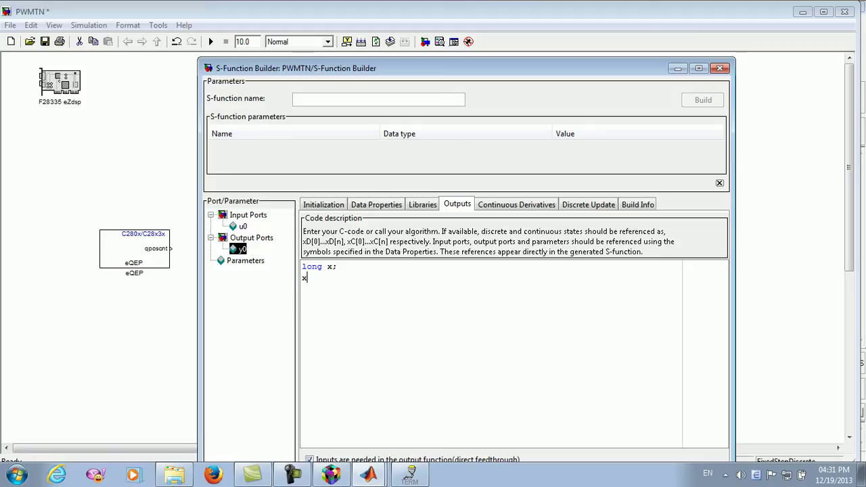
{"action": "type", "text": "=u0[0];"}
{"action": "left_click_drag", "start_coordinate": [474, 67], "coordinate": [603, 60]}
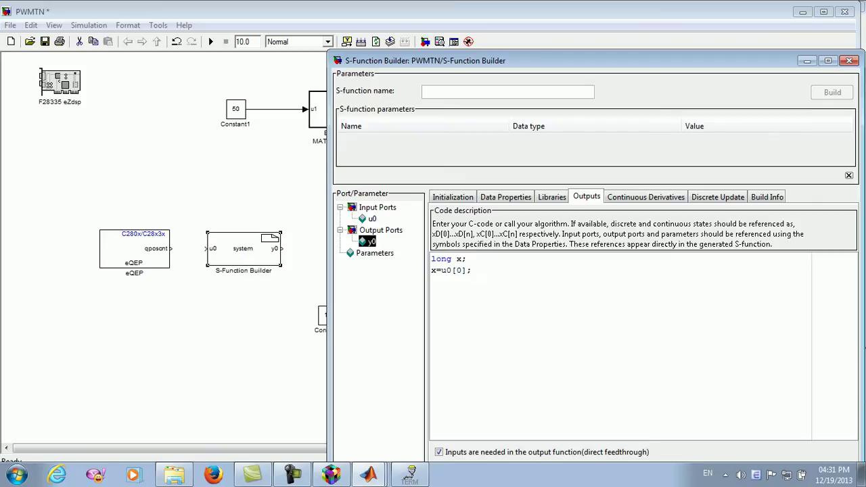
Add the line "y0[6]=x%10+48;" to the output code, checking the Terminal program briefly along the way.
{"action": "key", "text": "Return"}
{"action": "type", "text": "y"}
{"action": "type", "text": "0"}
{"action": "type", "text": "[0]"}
{"action": "type", "text": "="}
{"action": "type", "text": "x"}
{"action": "type", "text": "%10"}
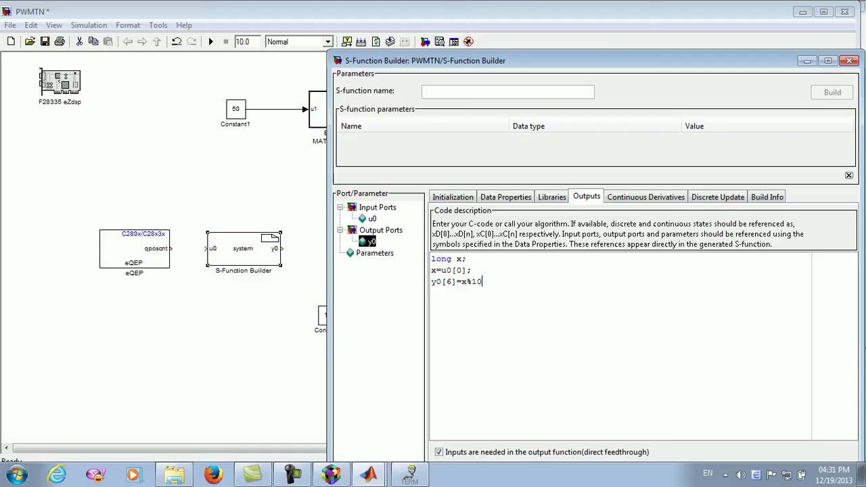
{"action": "type", "text": "+48"}
{"action": "left_click", "coordinate": [411, 474]}
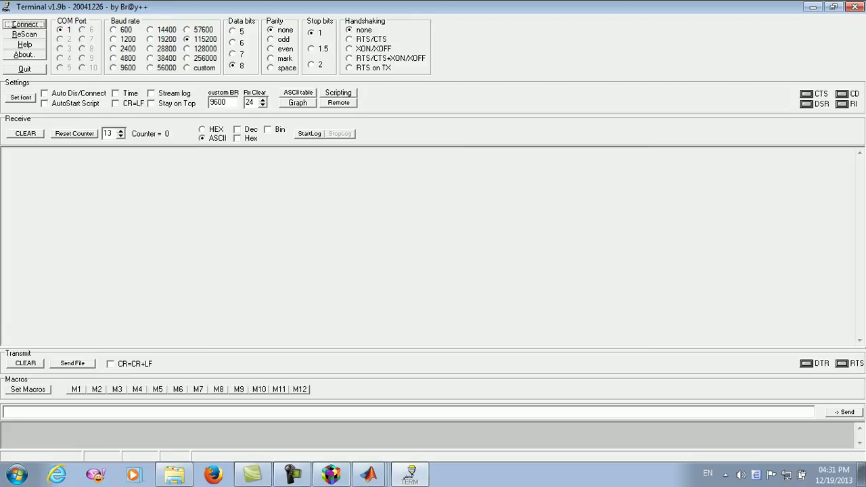
{"action": "left_click", "coordinate": [411, 474]}
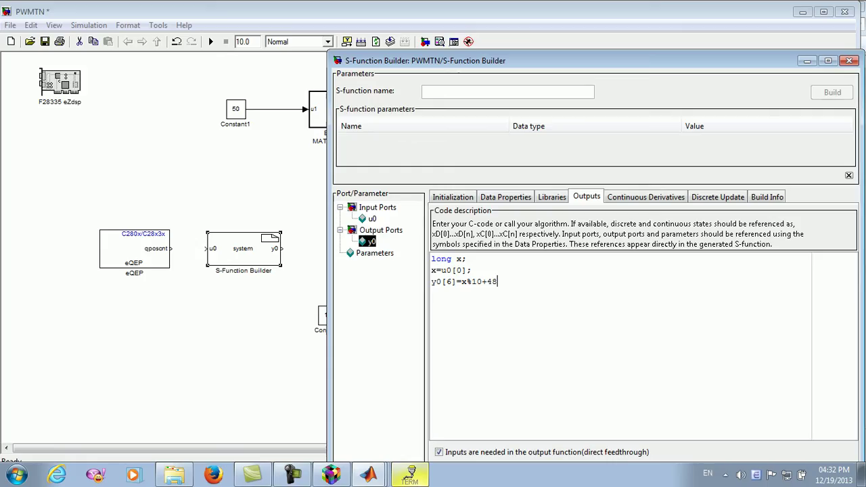
{"action": "left_click_drag", "start_coordinate": [514, 61], "coordinate": [373, 46]}
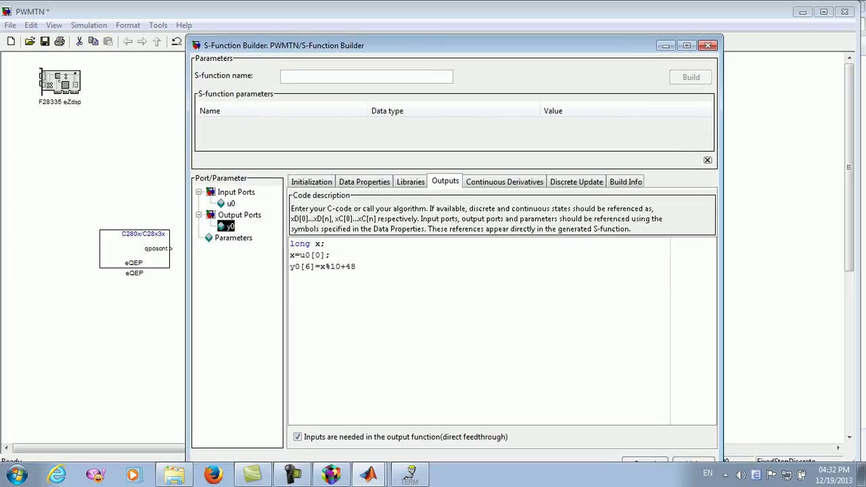
{"action": "type", "text": ";"}
Add the line "y0[5]=(x/10)%10+48;" to the output code for the tens digit.
{"action": "key", "text": "Return"}
{"action": "type", "text": "y"}
{"action": "type", "text": "0[5]=(x/10)%10+48;"}
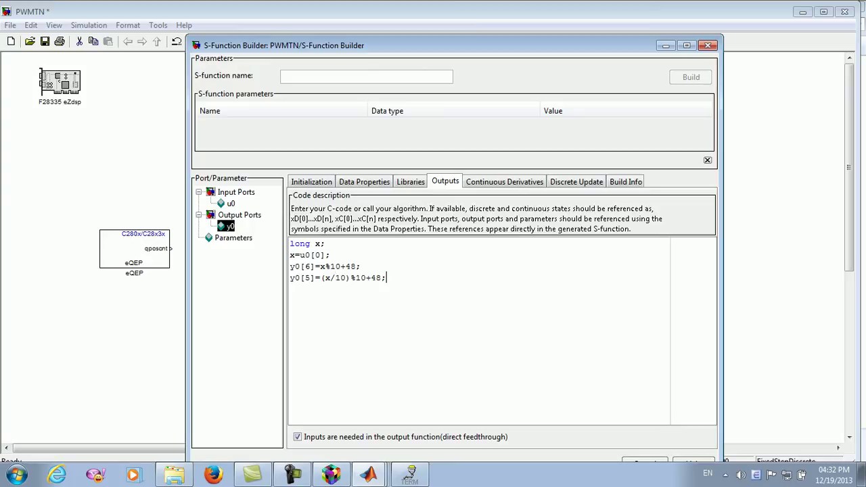
Copy the y0[5] line and paste five duplicates of it on the lines below.
{"action": "left_click_drag", "start_coordinate": [386, 278], "coordinate": [289, 277]}
{"action": "key", "text": "ctrl+c"}
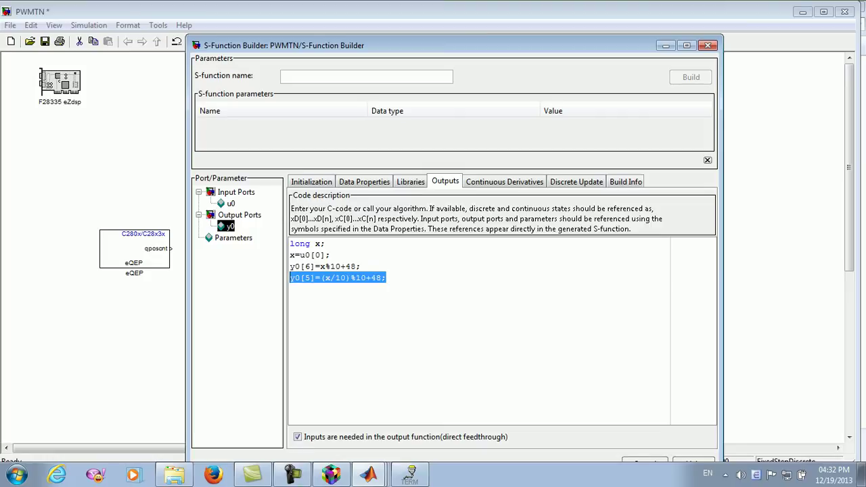
{"action": "left_click", "coordinate": [291, 278]}
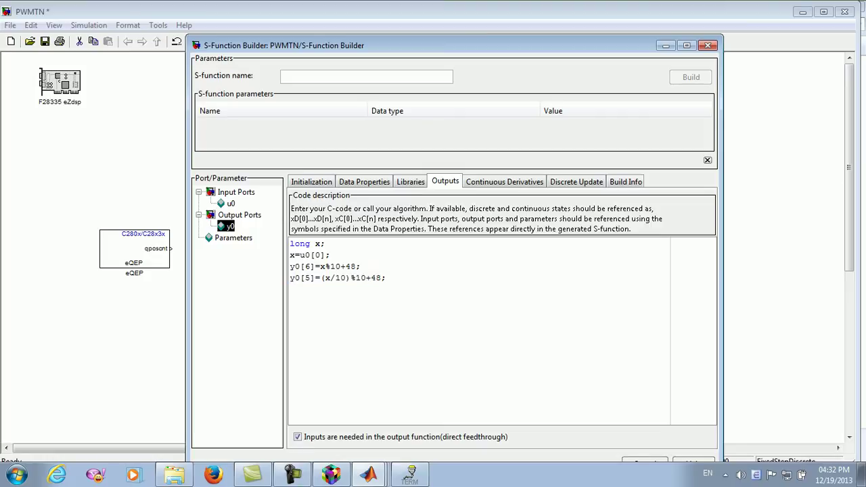
{"action": "key", "text": "ctrl+v"}
{"action": "key", "text": "ctrl+v"}
{"action": "key", "text": "Return"}
{"action": "key", "text": "ctrl+v"}
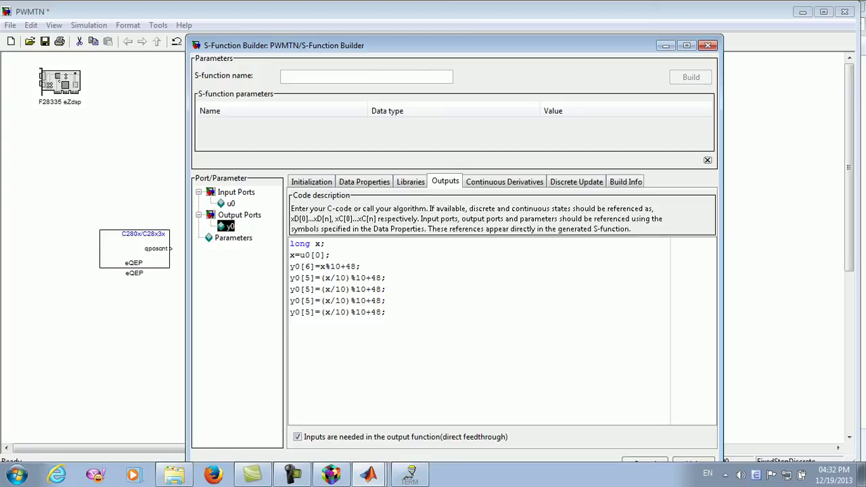
{"action": "key", "text": "Return"}
{"action": "key", "text": "ctrl+v"}
{"action": "key", "text": "Return"}
{"action": "key", "text": "ctrl+v"}
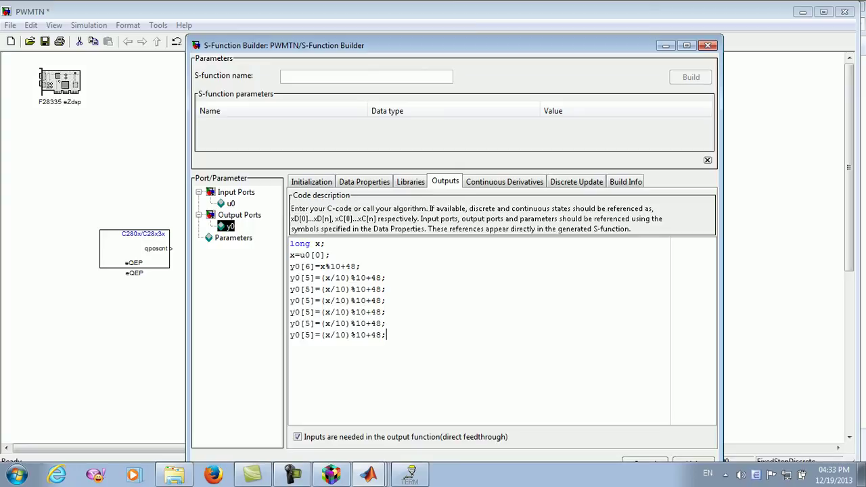
Change the y0 index in the first two duplicated lines to 4 and 3.
{"action": "left_click", "coordinate": [305, 289]}
{"action": "key", "text": "Delete"}
{"action": "type", "text": "4"}
{"action": "left_click", "coordinate": [305, 300]}
{"action": "key", "text": "Delete"}
{"action": "type", "text": "3"}
Change the y0 index in the last three duplicated lines to 2, 1 and 0, closing the Windows activation notice.
{"action": "left_click", "coordinate": [306, 312]}
{"action": "key", "text": "Delete"}
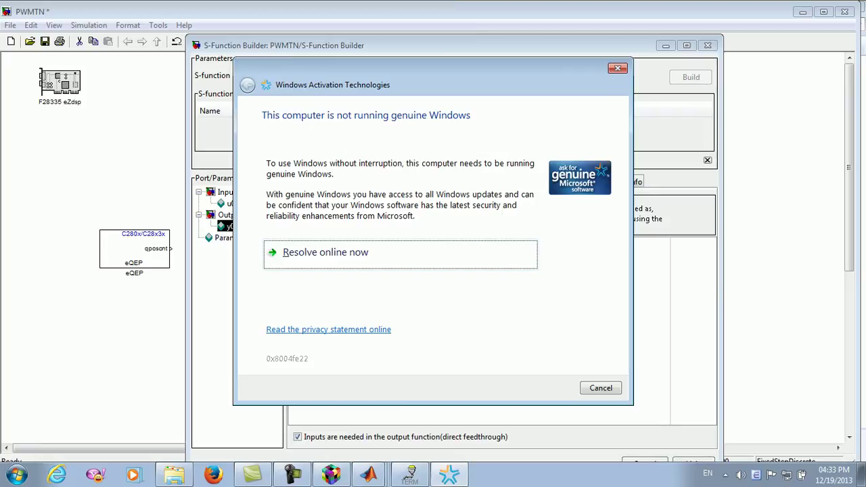
{"action": "left_click", "coordinate": [617, 67]}
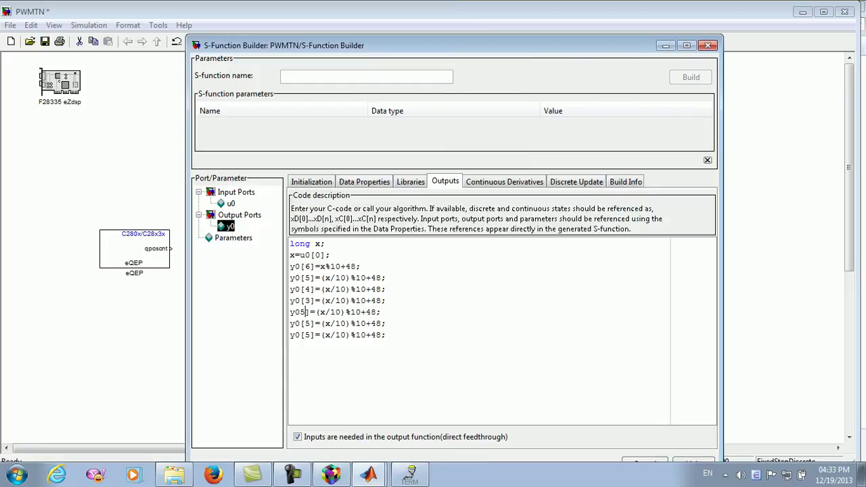
{"action": "type", "text": "["}
{"action": "key", "text": "BackSpace"}
{"action": "type", "text": "2"}
{"action": "key", "text": "Down"}
{"action": "key", "text": "BackSpace"}
{"action": "type", "text": "1"}
{"action": "key", "text": "Down"}
{"action": "key", "text": "BackSpace"}
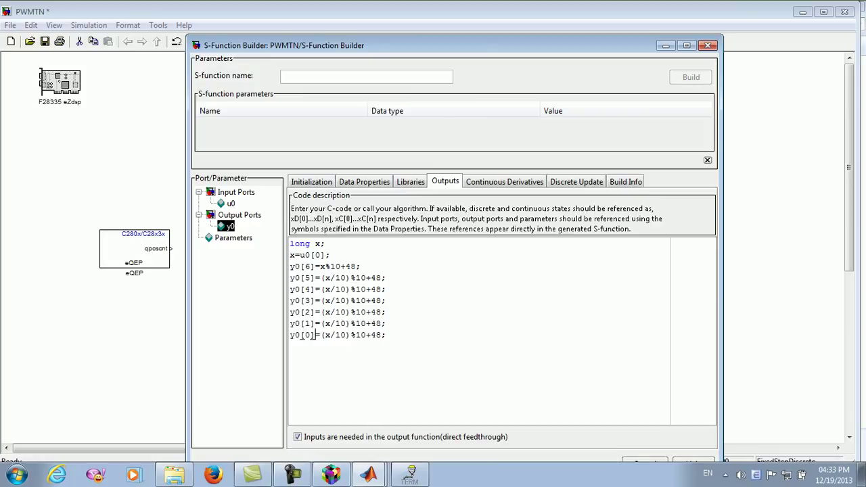
Set the divisors of x to 100 for y0[4], 1000 for y0[3] and 10000 for y0[2].
{"action": "left_click", "coordinate": [345, 290]}
{"action": "type", "text": "0"}
{"action": "left_click", "coordinate": [346, 300]}
{"action": "type", "text": "00"}
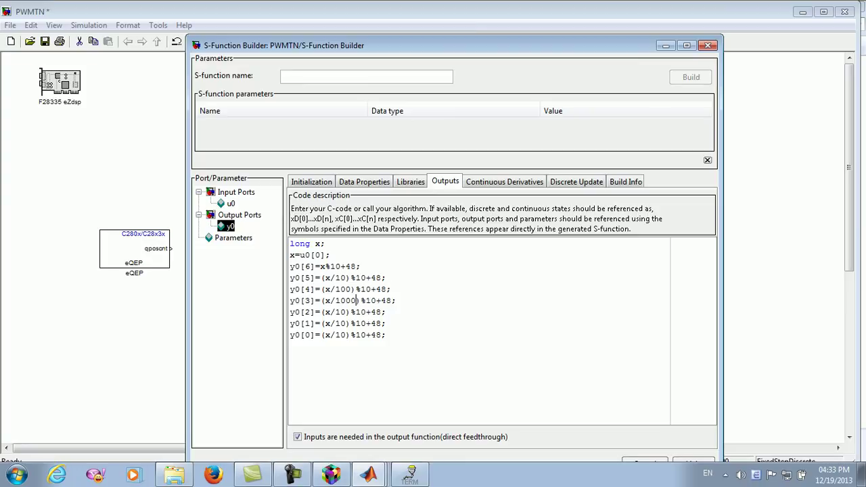
{"action": "left_click", "coordinate": [396, 301]}
{"action": "type", "text": "000"}
Set the y0[1] divisor to 100000 and change the y0[0] line to "y0[0]=(x/1000000)+48;".
{"action": "left_click", "coordinate": [401, 312]}
{"action": "left_click", "coordinate": [348, 323]}
{"action": "type", "text": "000"}
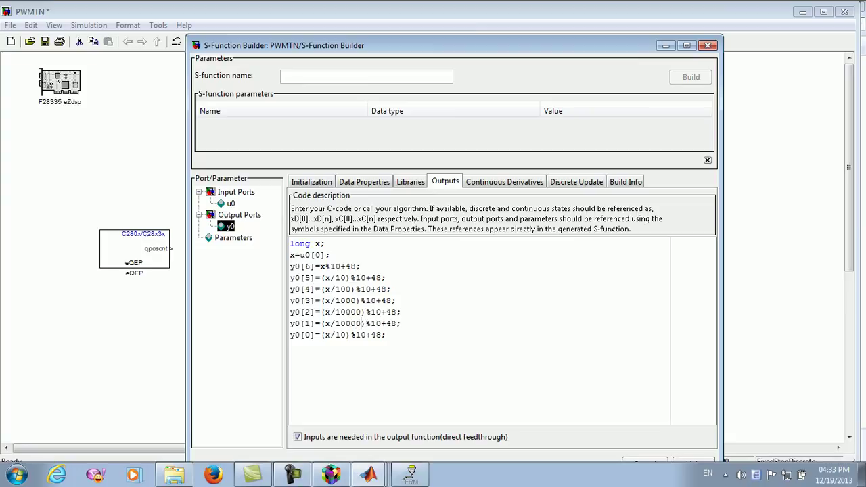
{"action": "type", "text": "0"}
{"action": "key", "text": "BackSpace"}
{"action": "key", "text": "BackSpace"}
{"action": "key", "text": "BackSpace"}
{"action": "type", "text": "00000"}
{"action": "key", "text": "End"}
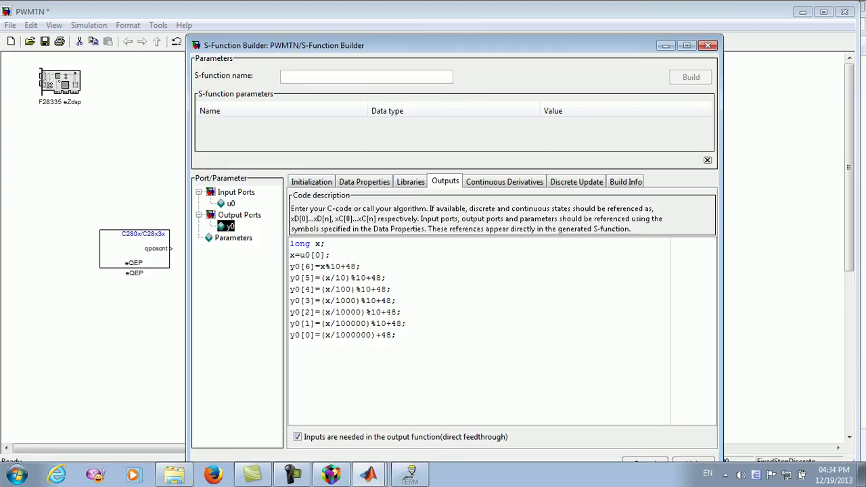
Build the S-function under the name Read and close the S-Function Builder.
{"action": "left_click_drag", "start_coordinate": [433, 45], "coordinate": [398, 12]}
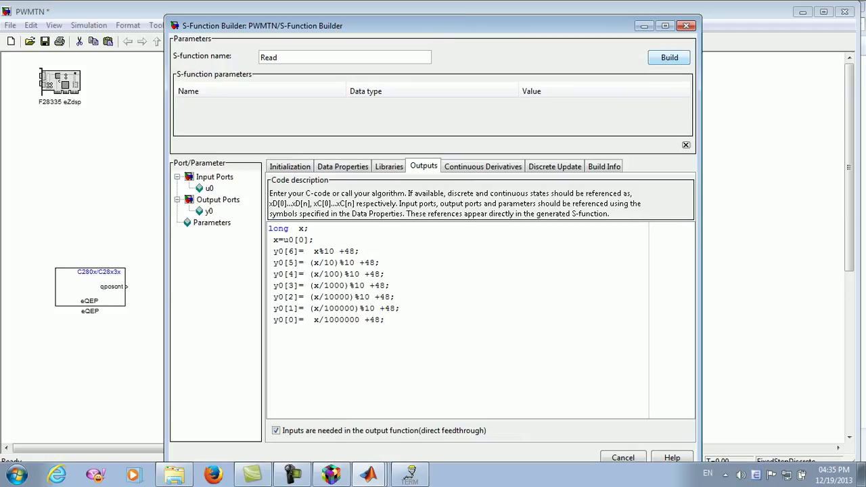
{"action": "left_click", "coordinate": [669, 57]}
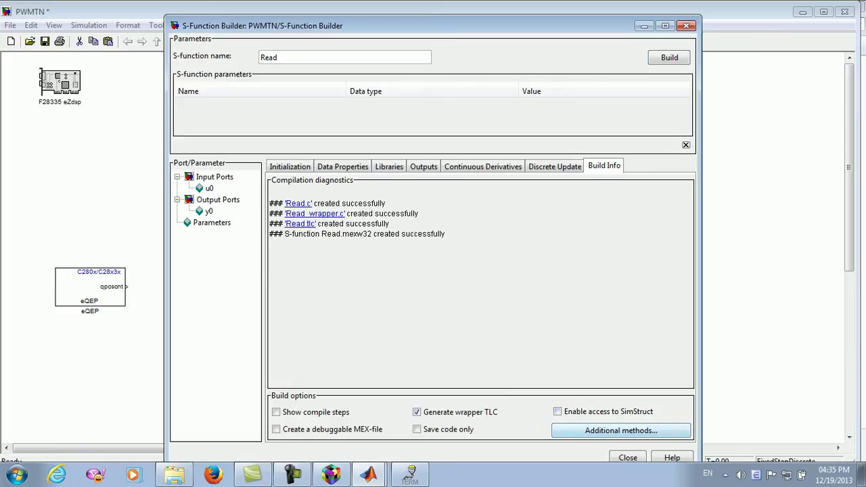
{"action": "left_click", "coordinate": [629, 458]}
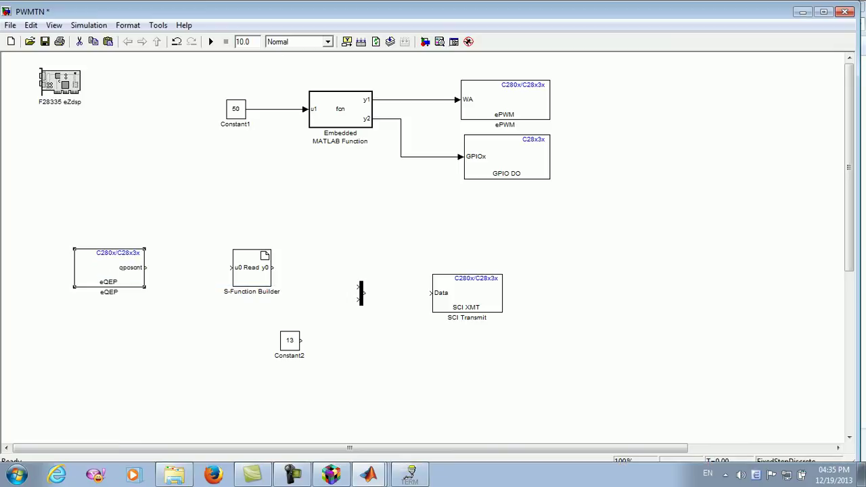
Connect the eQEP qposcnt output to the S-function's u0 input and raise the Mux level with y0.
{"action": "left_click_drag", "start_coordinate": [146, 268], "coordinate": [231, 268]}
{"action": "left_click_drag", "start_coordinate": [362, 293], "coordinate": [361, 275]}
{"action": "left_click_drag", "start_coordinate": [273, 267], "coordinate": [359, 267]}
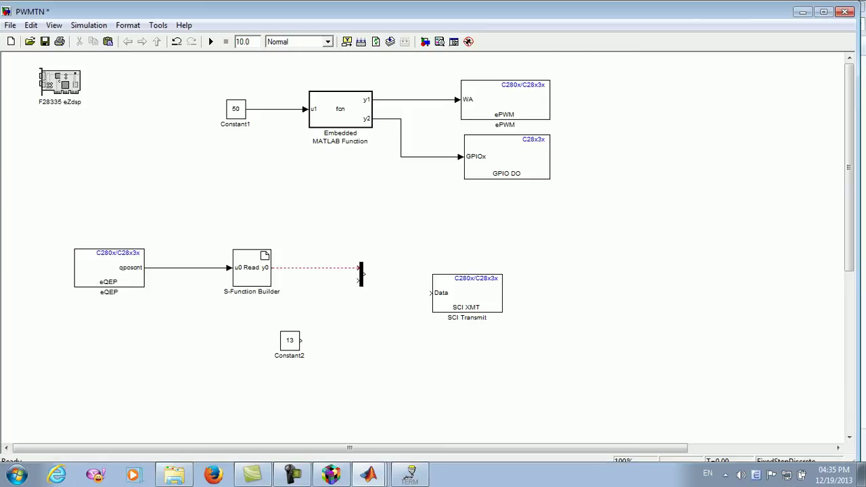
{"action": "left_click_drag", "start_coordinate": [302, 341], "coordinate": [325, 287]}
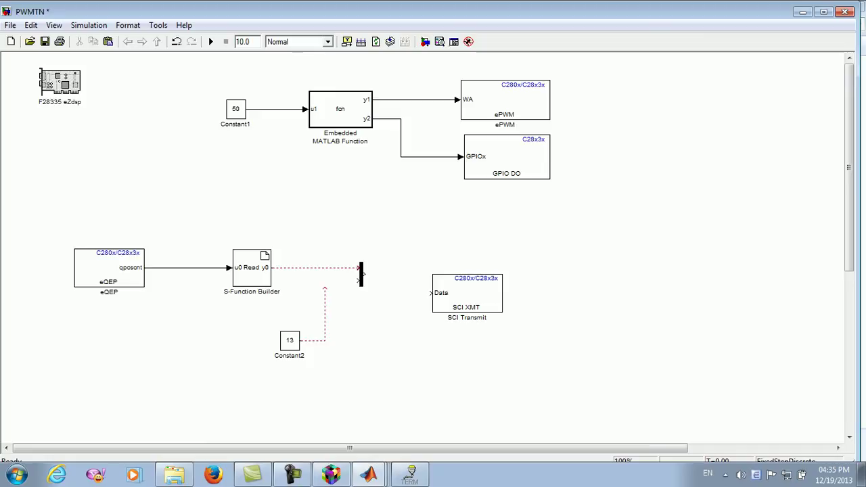
{"action": "left_click", "coordinate": [314, 341]}
{"action": "key", "text": "Delete"}
{"action": "key", "text": "Delete"}
Make the Mux taller, connect the S-function's y0 output to its first input and straighten the line.
{"action": "left_click", "coordinate": [362, 274]}
{"action": "left_click_drag", "start_coordinate": [361, 262], "coordinate": [364, 281]}
{"action": "left_click", "coordinate": [393, 366]}
{"action": "left_click_drag", "start_coordinate": [272, 267], "coordinate": [362, 271]}
{"action": "double_click", "coordinate": [365, 281]}
{"action": "key", "text": "Up"}
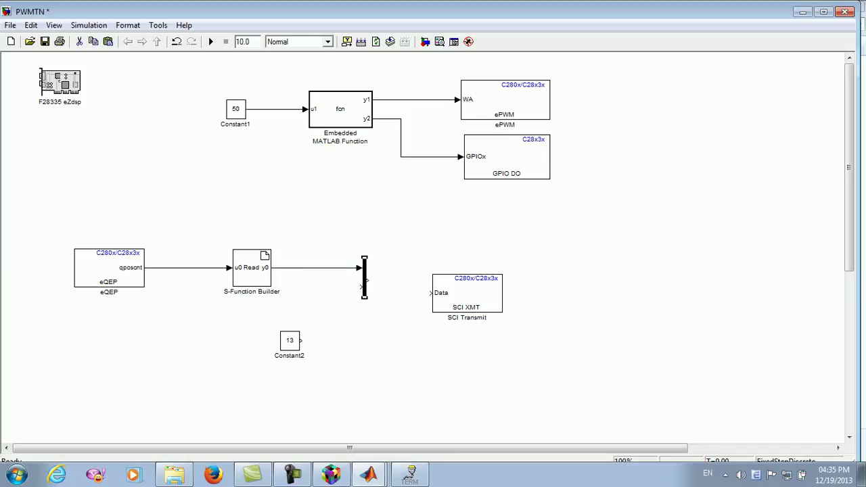
Connect Constant2 to the Mux's second input, and line up SCI Transmit with the Mux output and connect them.
{"action": "left_click_drag", "start_coordinate": [302, 340], "coordinate": [358, 287]}
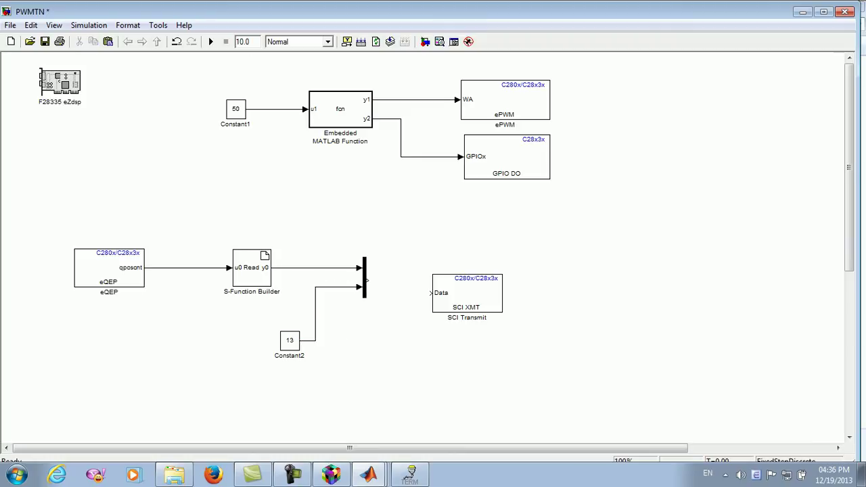
{"action": "left_click_drag", "start_coordinate": [467, 293], "coordinate": [467, 281]}
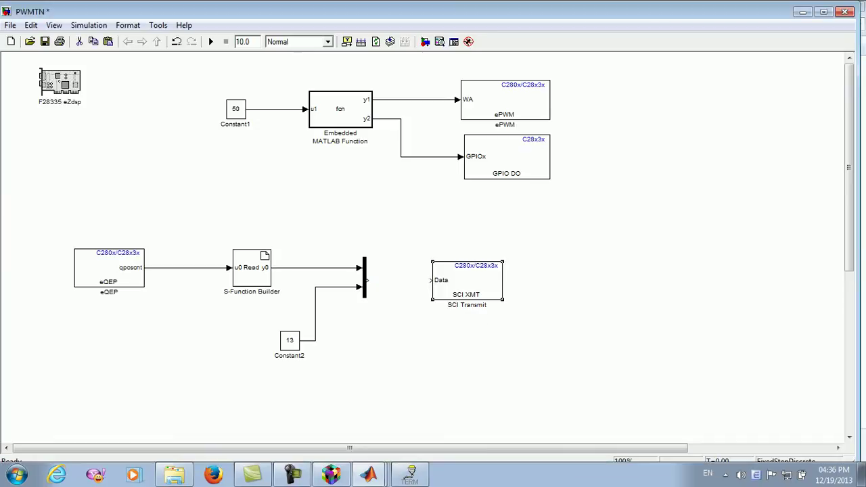
{"action": "left_click_drag", "start_coordinate": [366, 280], "coordinate": [432, 279]}
Move the whole chain from eQEP to SCI Transmit to the right, beneath the PWM blocks.
{"action": "left_click_drag", "start_coordinate": [56, 214], "coordinate": [573, 377]}
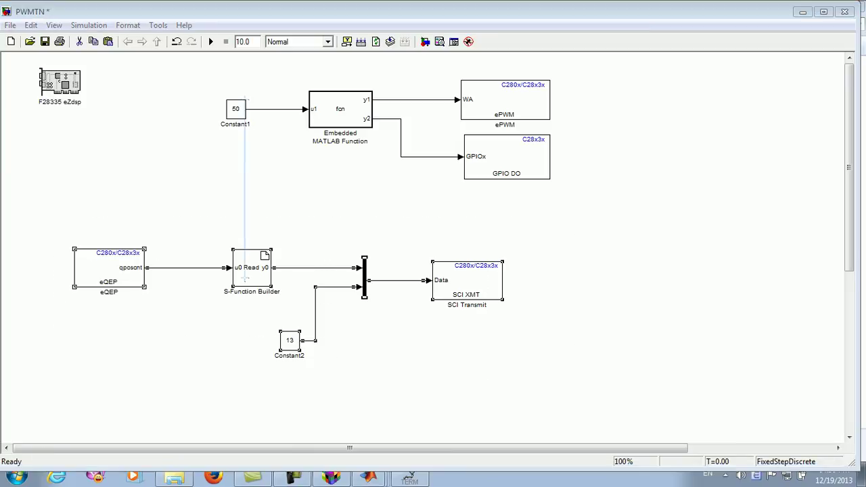
{"action": "left_click_drag", "start_coordinate": [109, 267], "coordinate": [210, 261]}
{"action": "left_click", "coordinate": [505, 369]}
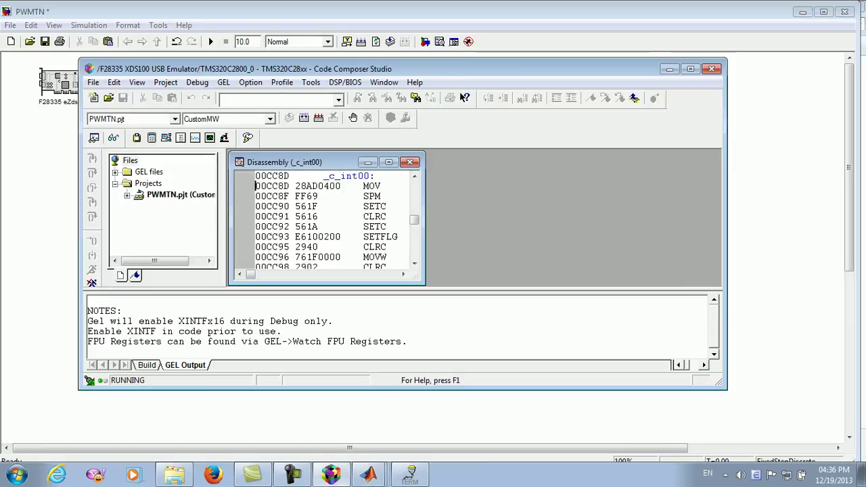
Minimize Code Composer Studio and build the PWMTN model for the target.
{"action": "left_click", "coordinate": [669, 68]}
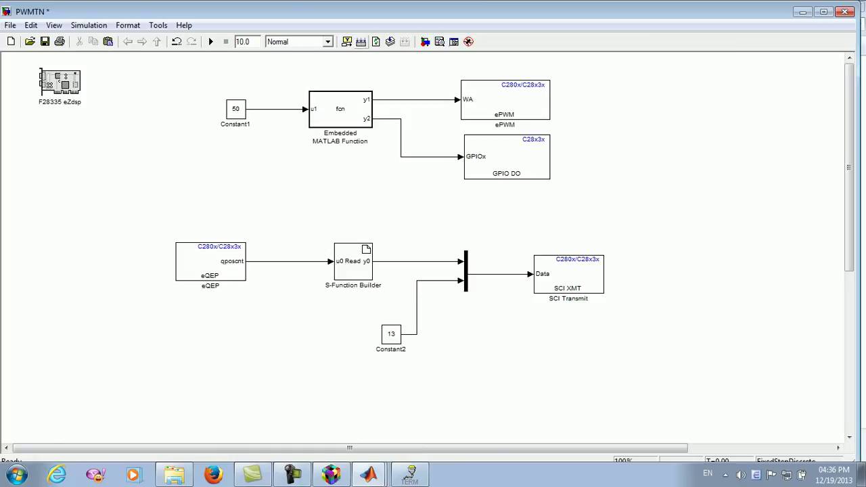
{"action": "left_click", "coordinate": [361, 41]}
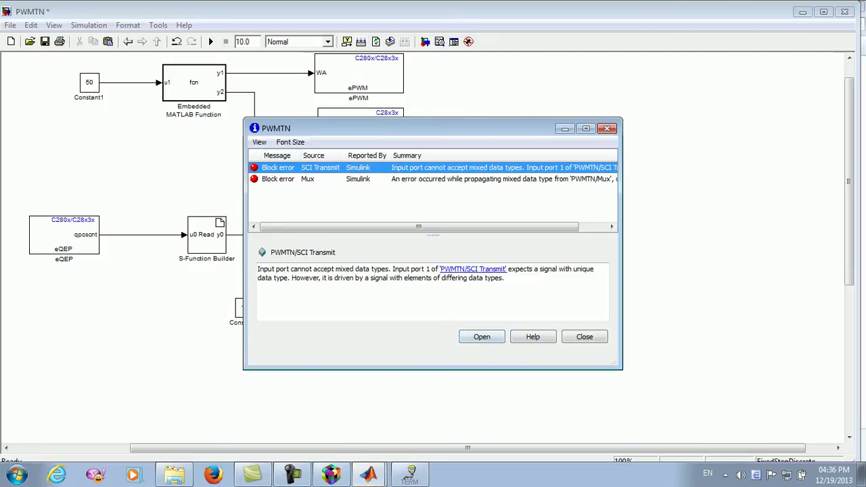
Review the Mux block error, close the diagnostics, and re-enter 2 as the Mux's number of inputs.
{"action": "key", "text": "Down"}
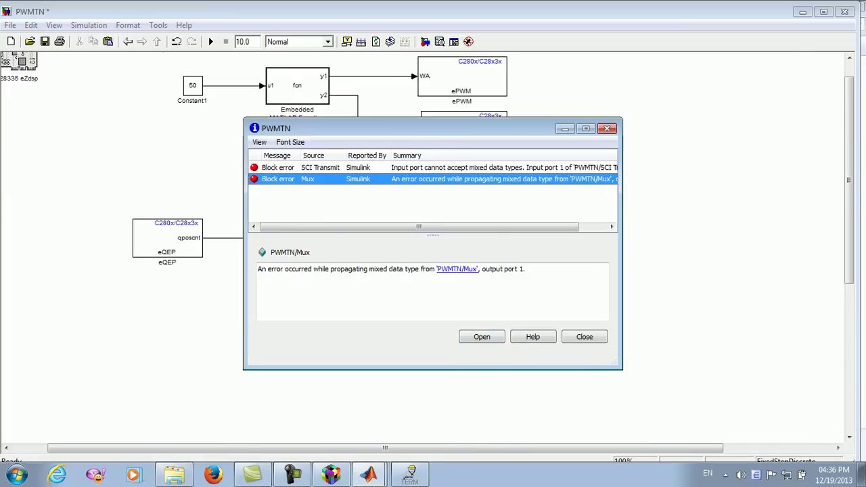
{"action": "key", "text": "Escape"}
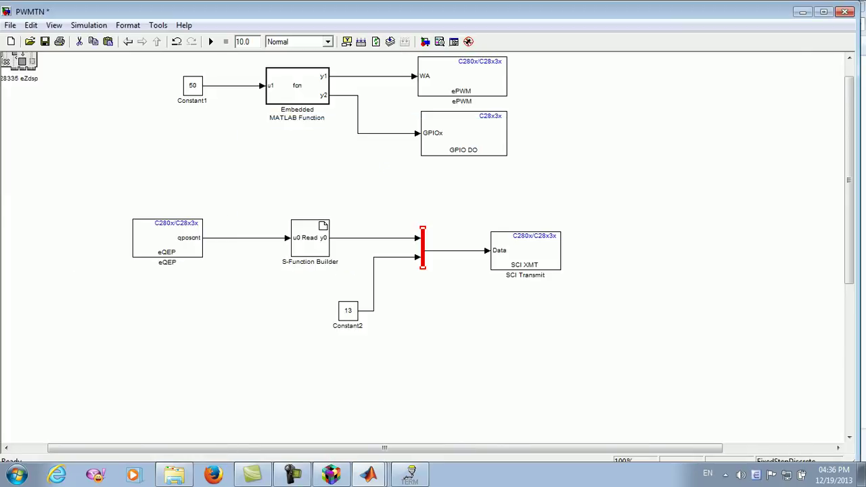
{"action": "key", "text": "Return"}
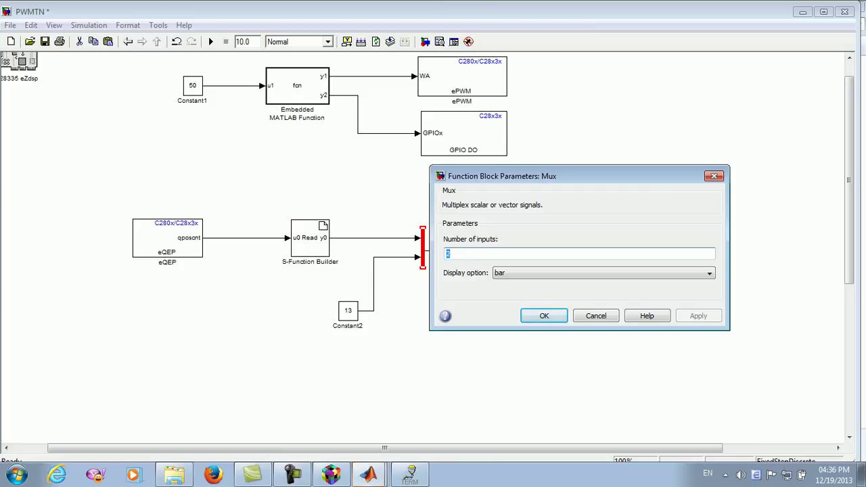
{"action": "left_click", "coordinate": [451, 254]}
{"action": "key", "text": "BackSpace"}
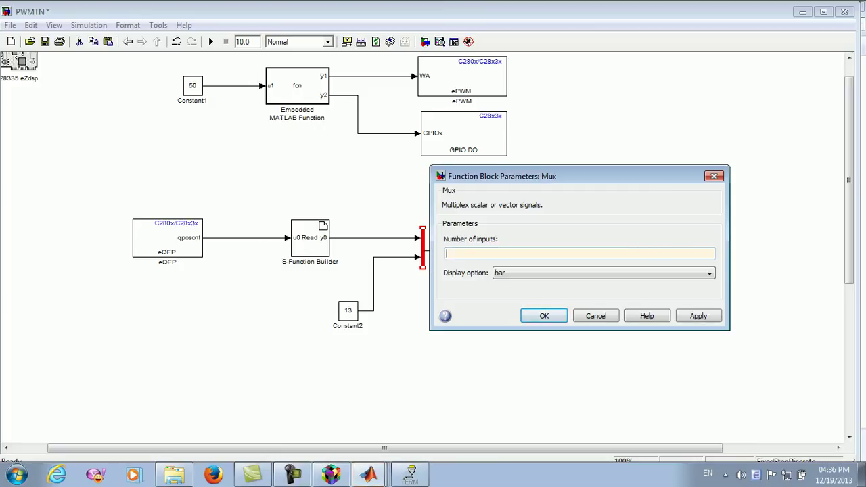
{"action": "type", "text": "2"}
{"action": "key", "text": "Return"}
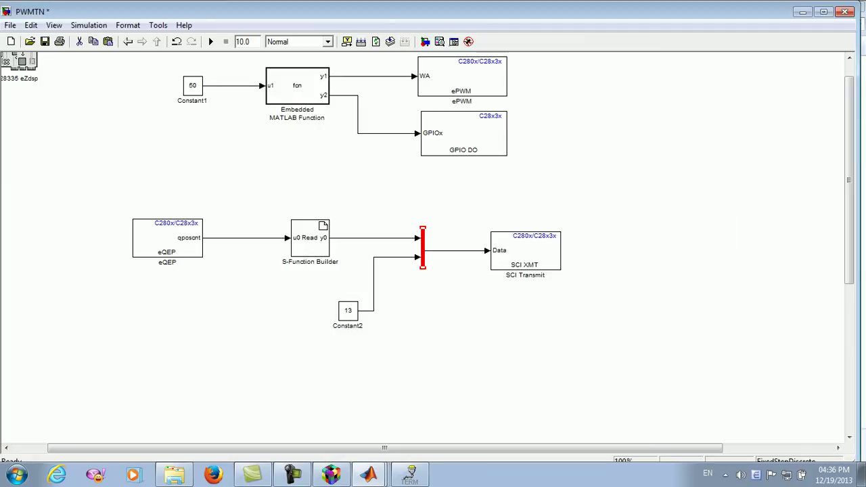
Move the Mux slightly closer to the SCI Transmit block.
{"action": "left_click_drag", "start_coordinate": [423, 247], "coordinate": [436, 247]}
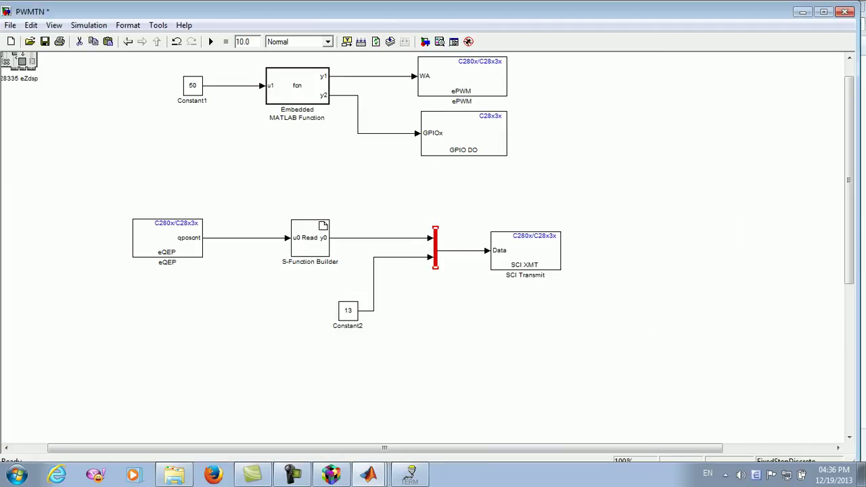
{"action": "left_click_drag", "start_coordinate": [525, 257], "coordinate": [563, 257]}
{"action": "key", "text": "Escape"}
{"action": "left_click", "coordinate": [293, 475]}
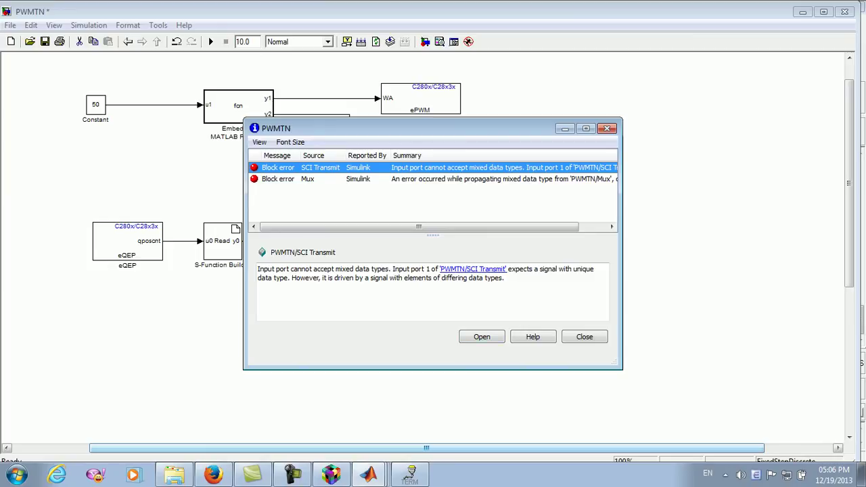
Examine the SCI Transmit and Mux block errors, moving the diagnostics window aside, and close it.
{"action": "left_click_drag", "start_coordinate": [433, 128], "coordinate": [474, 132]}
{"action": "left_click", "coordinate": [349, 183]}
{"action": "left_click", "coordinate": [361, 171]}
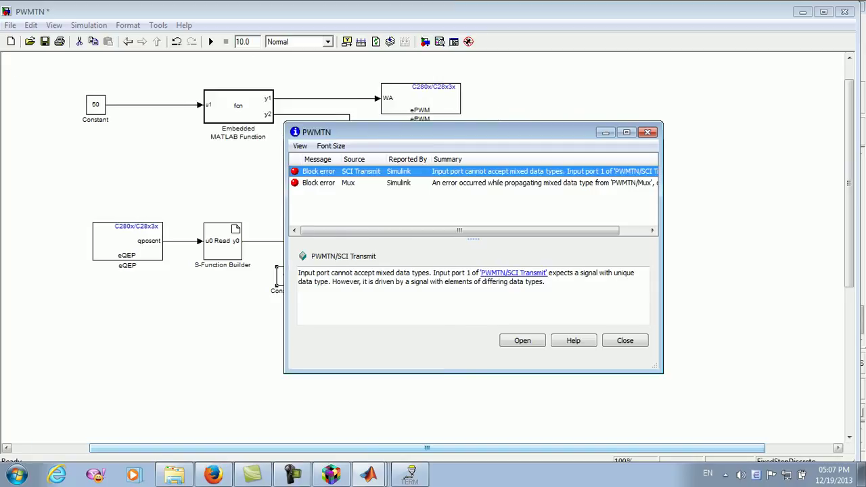
{"action": "left_click", "coordinate": [624, 341]}
Inspect the Read S-function's output code, output port settings and port data types.
{"action": "double_click", "coordinate": [224, 244]}
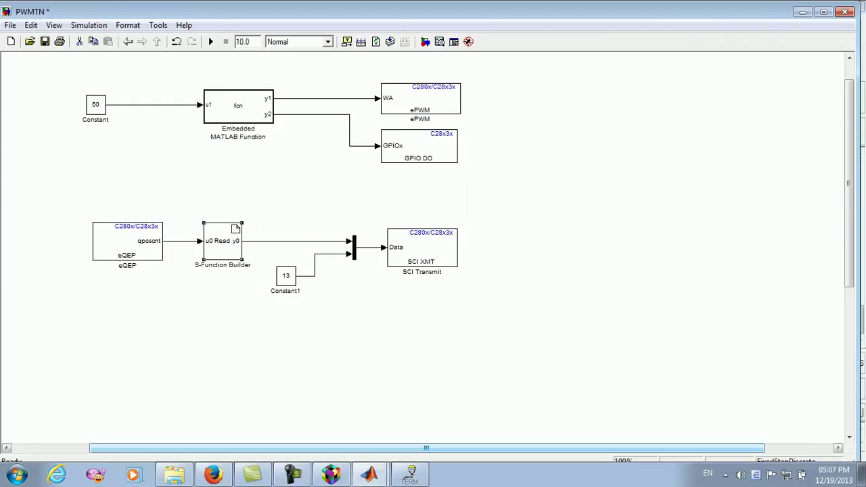
{"action": "left_click", "coordinate": [423, 166]}
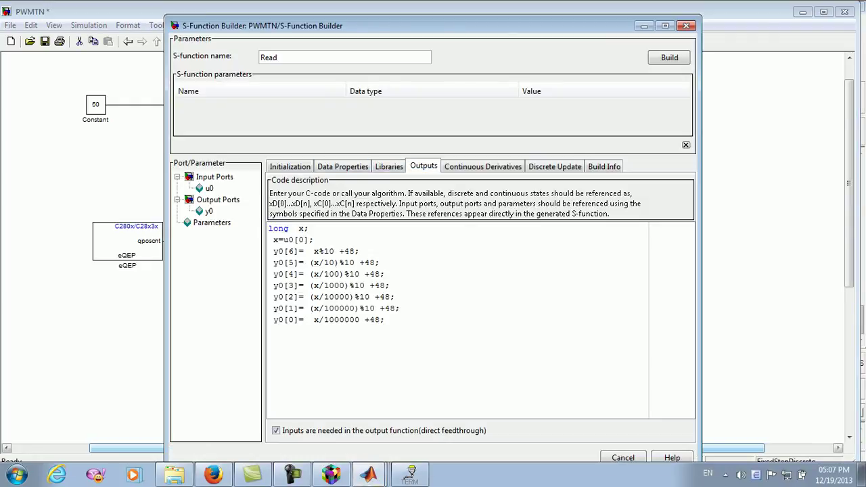
{"action": "left_click", "coordinate": [342, 167]}
{"action": "left_click", "coordinate": [360, 247]}
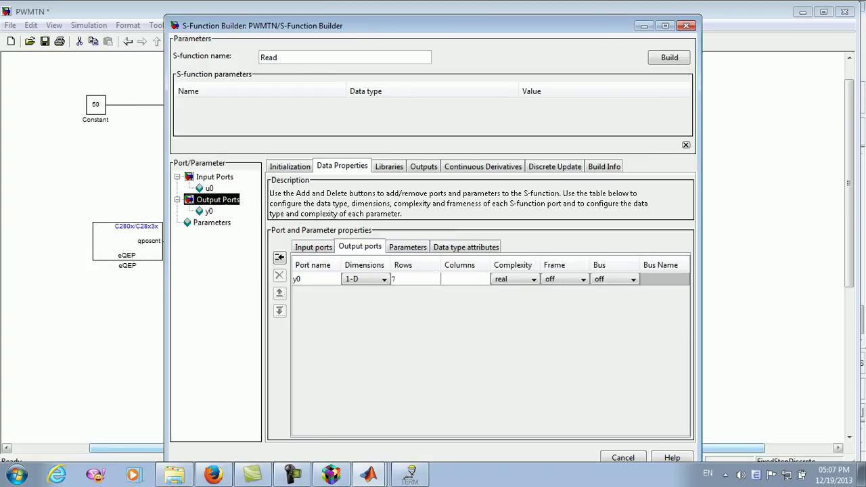
{"action": "key", "text": "Right"}
{"action": "key", "text": "Right"}
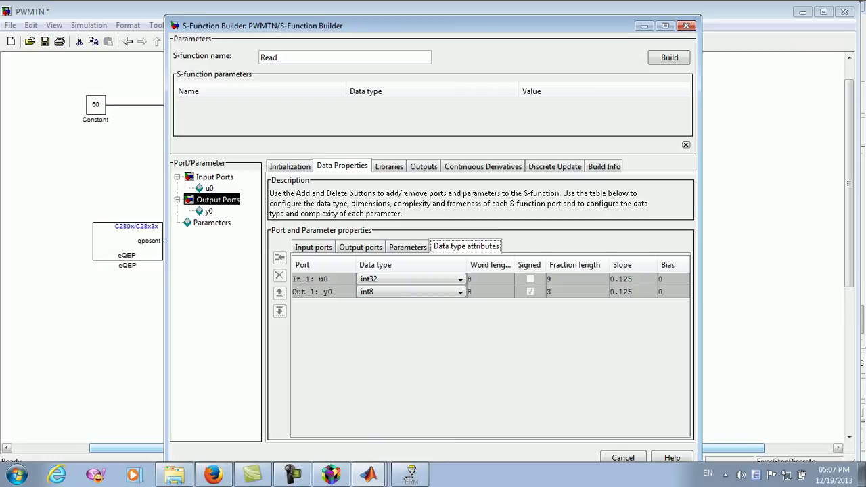
{"action": "key", "text": "Escape"}
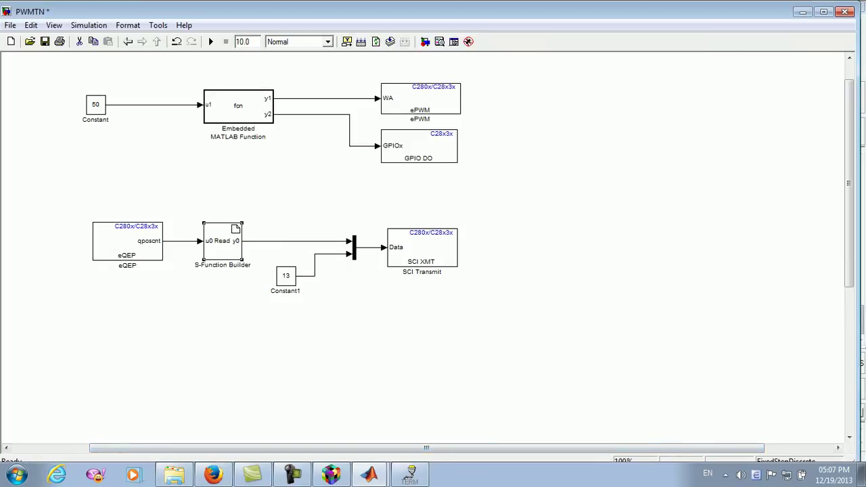
Set the output data type of Constant1, the constant 13 feeding the Mux, to int8.
{"action": "double_click", "coordinate": [286, 276]}
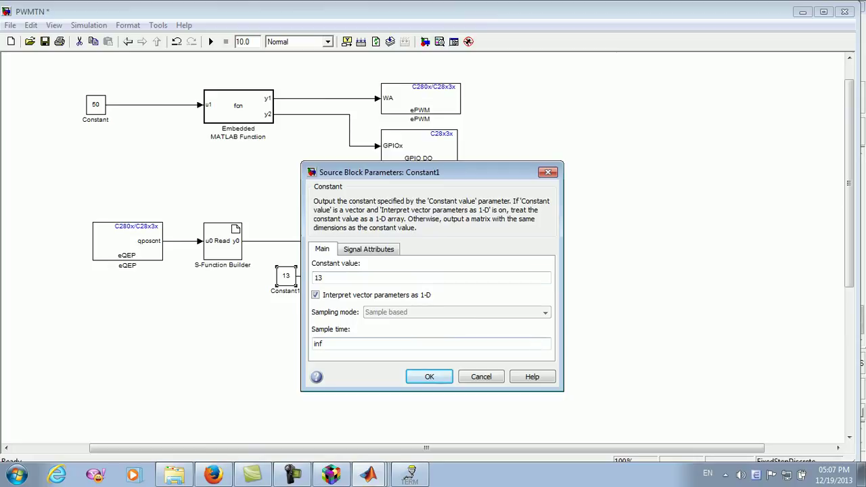
{"action": "left_click", "coordinate": [368, 249]}
{"action": "key", "text": "Tab"}
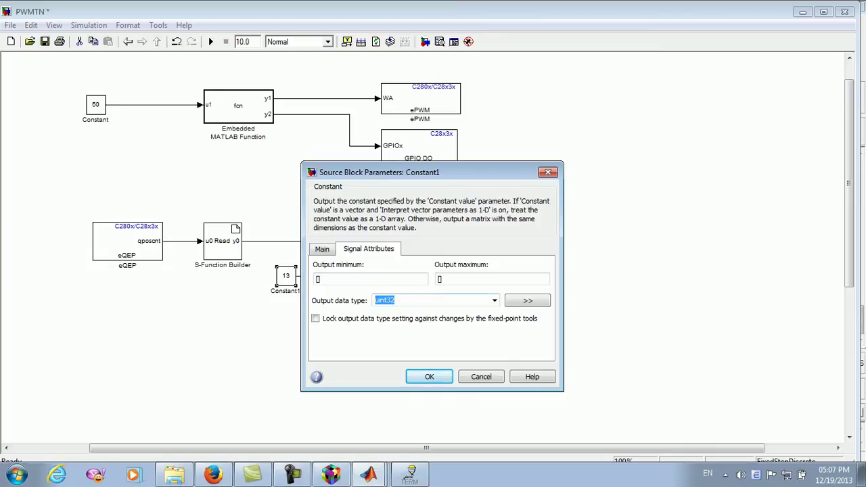
{"action": "left_click", "coordinate": [396, 300]}
{"action": "left_click_drag", "start_coordinate": [426, 172], "coordinate": [558, 117]}
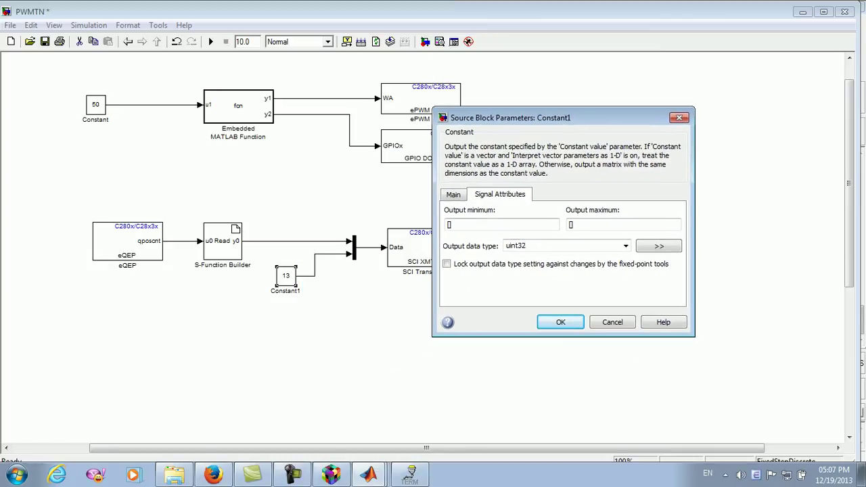
{"action": "left_click", "coordinate": [626, 245]}
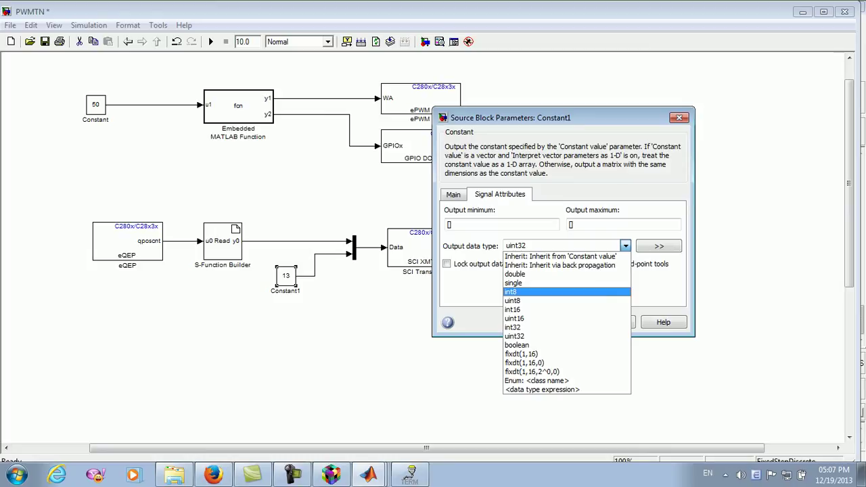
{"action": "key", "text": "Return"}
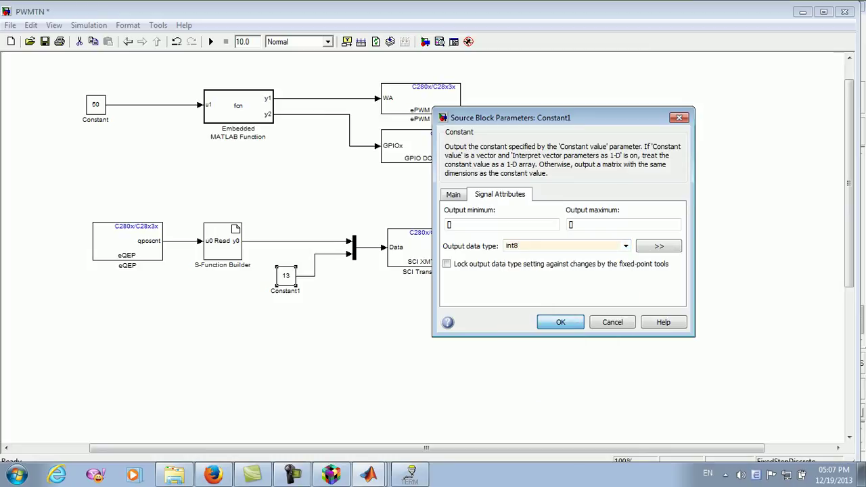
{"action": "key", "text": "Return"}
Build the PWMTN model, rebuild the whole generated project in Code Composer Studio, and maximize its window.
{"action": "left_click", "coordinate": [361, 41]}
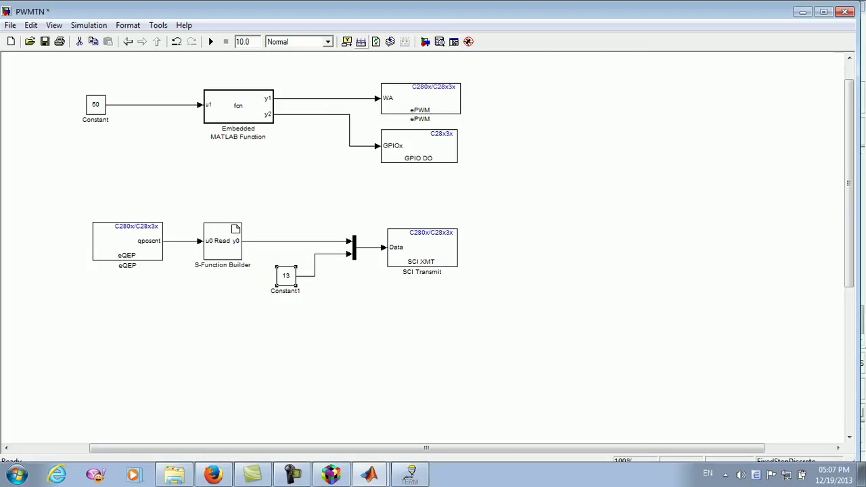
{"action": "left_click", "coordinate": [369, 474]}
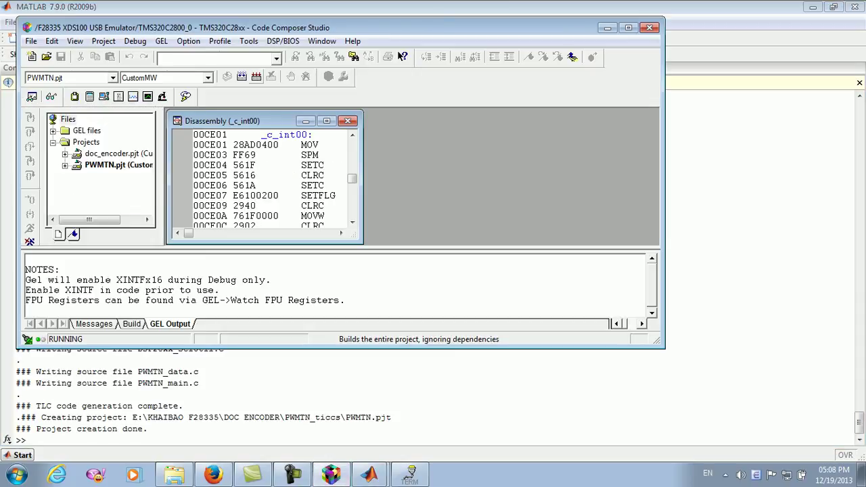
{"action": "left_click", "coordinate": [257, 77]}
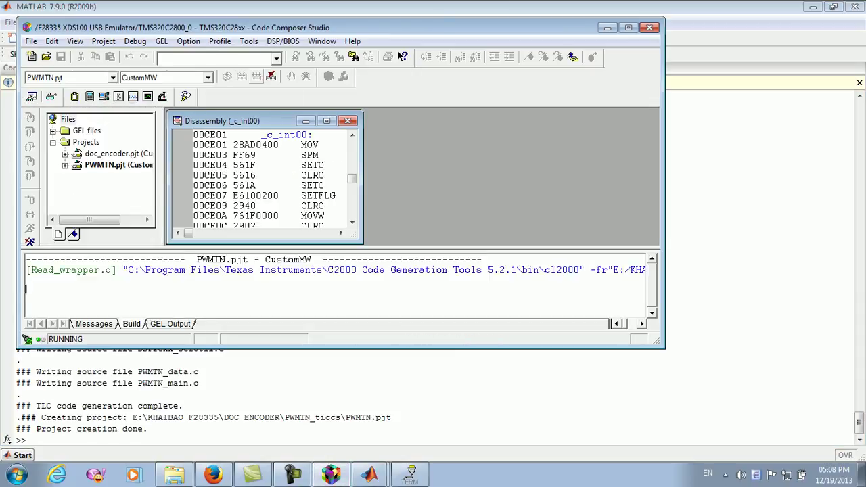
{"action": "left_click", "coordinate": [628, 28]}
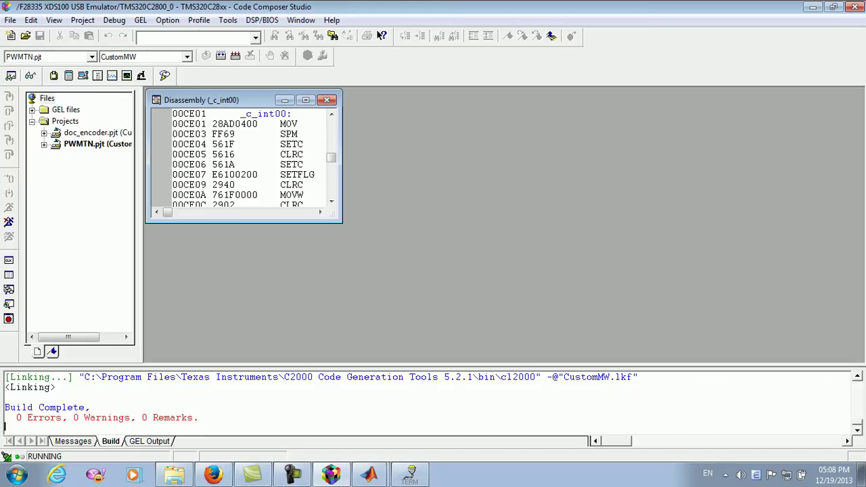
Reset the target CPU.
{"action": "left_click", "coordinate": [10, 20]}
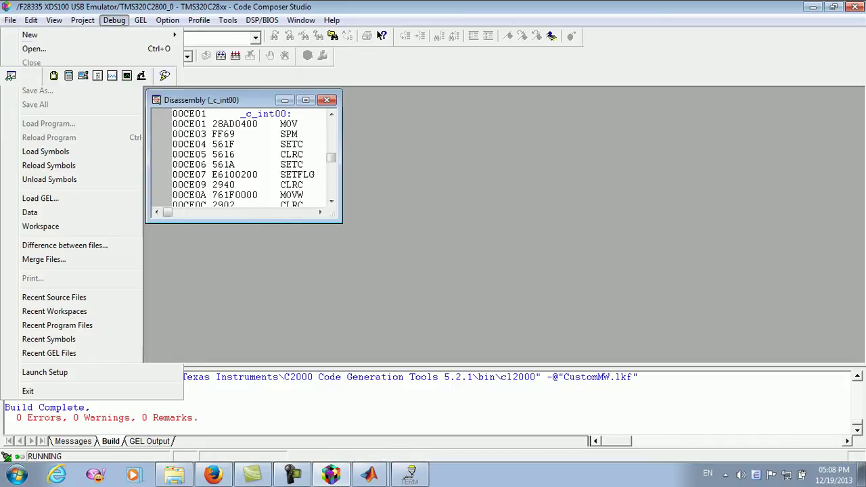
{"action": "mouse_move", "coordinate": [114, 20]}
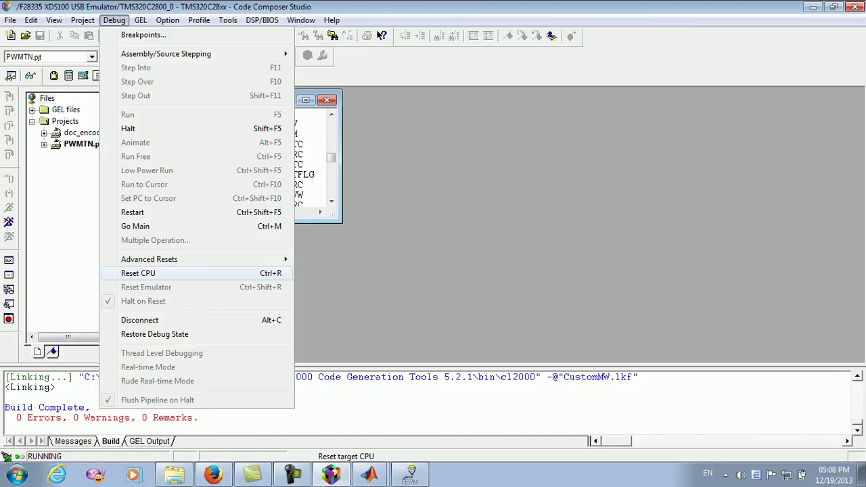
{"action": "left_click", "coordinate": [138, 273]}
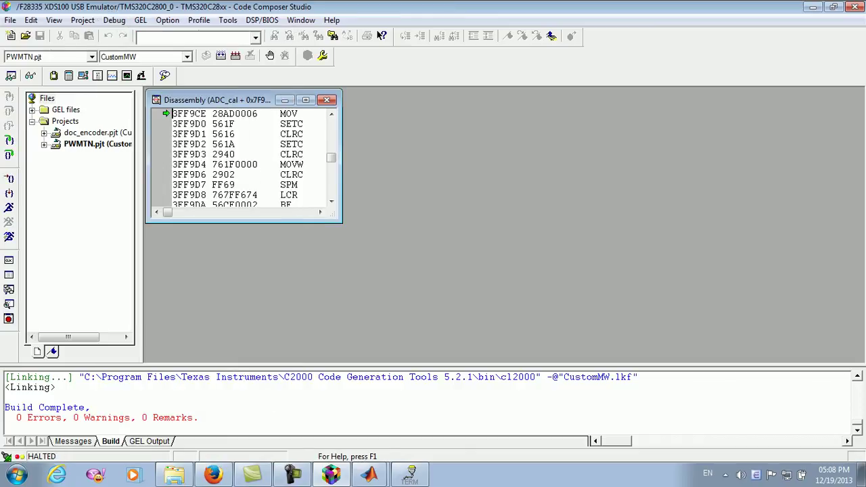
Load the PWMTN program from the PWMTN_ticcs folder onto the target and run it.
{"action": "left_click", "coordinate": [10, 20]}
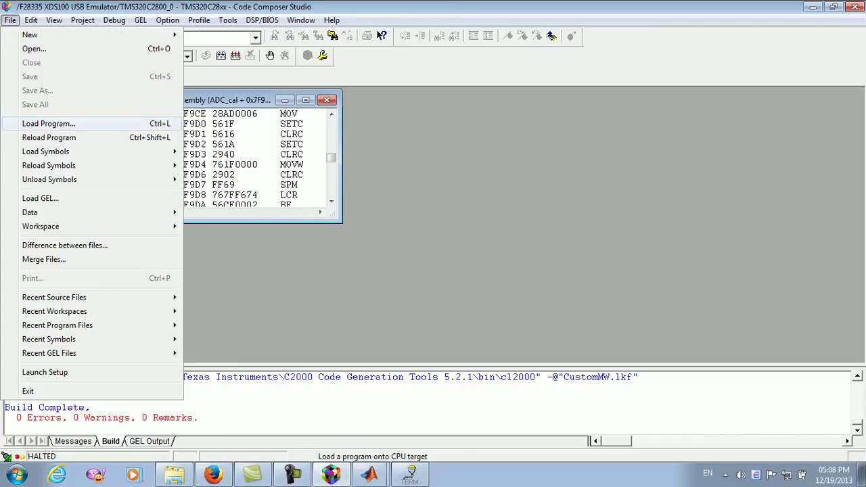
{"action": "left_click", "coordinate": [48, 124]}
{"action": "left_click", "coordinate": [335, 220]}
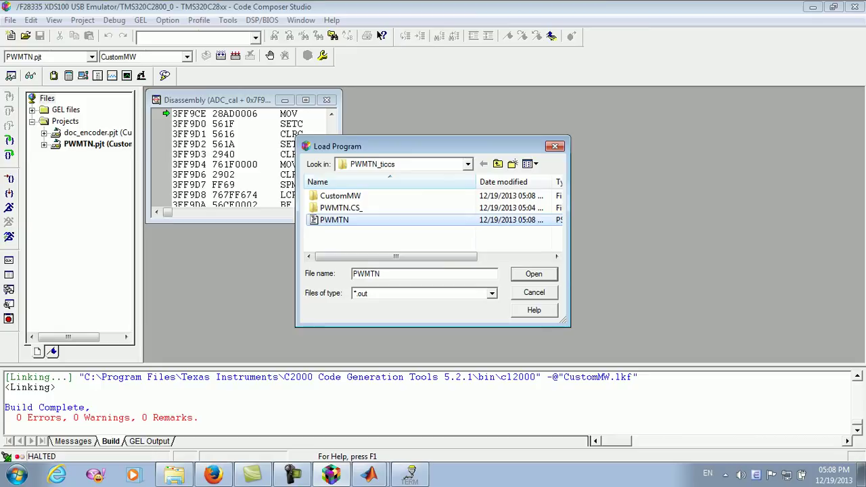
{"action": "key", "text": "Return"}
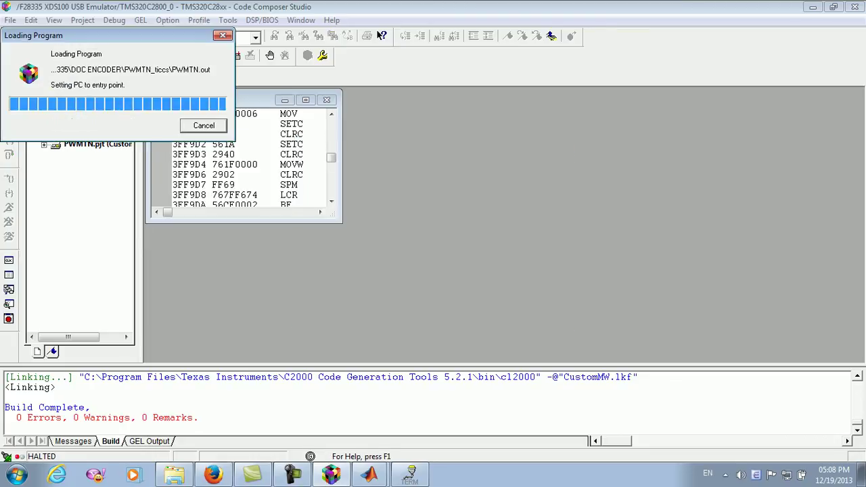
{"action": "left_click", "coordinate": [113, 20]}
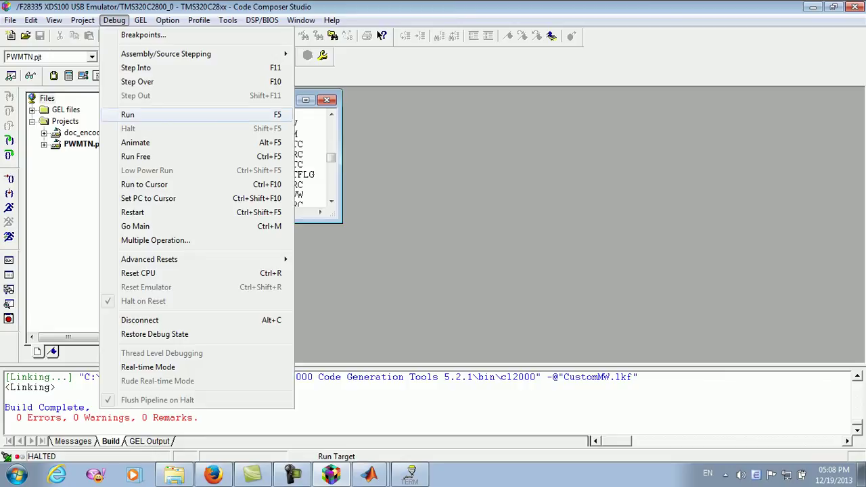
{"action": "left_click", "coordinate": [127, 114]}
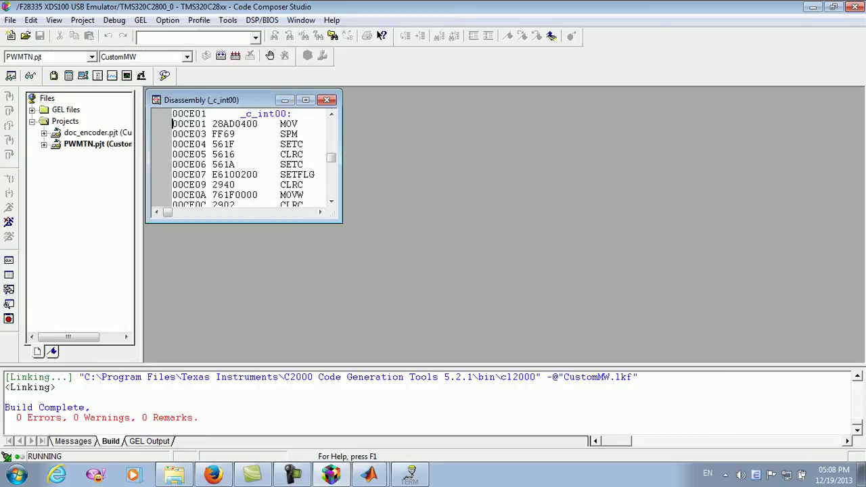
Switch to Terminal and connect to COM port 1 at 115200 baud, then disconnect and reconnect to watch the received encoder values.
{"action": "left_click", "coordinate": [410, 474]}
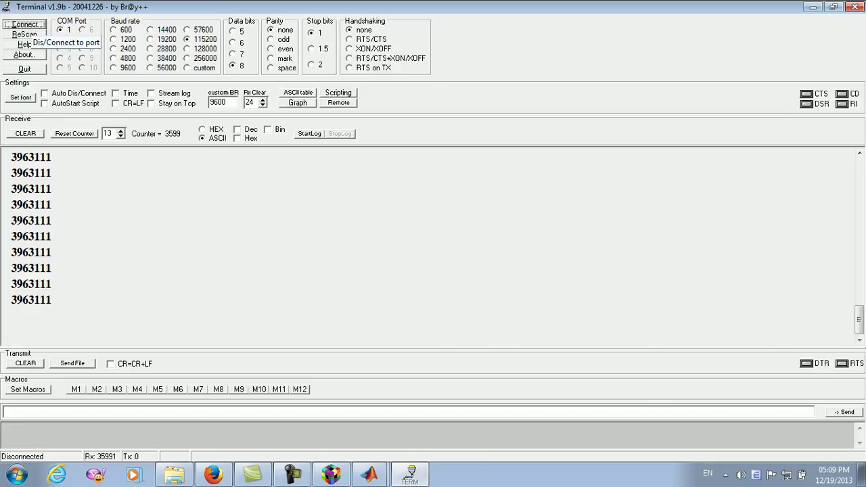
{"action": "left_click", "coordinate": [25, 25]}
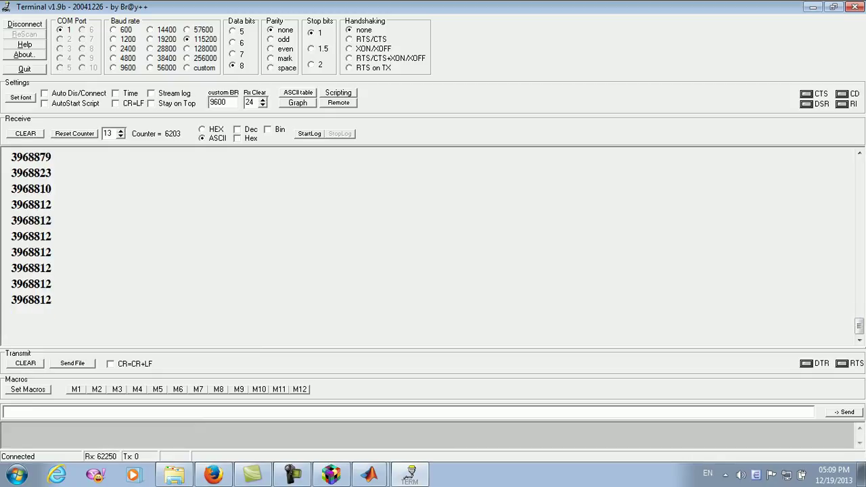
{"action": "left_click", "coordinate": [25, 23]}
{"action": "left_click", "coordinate": [25, 24]}
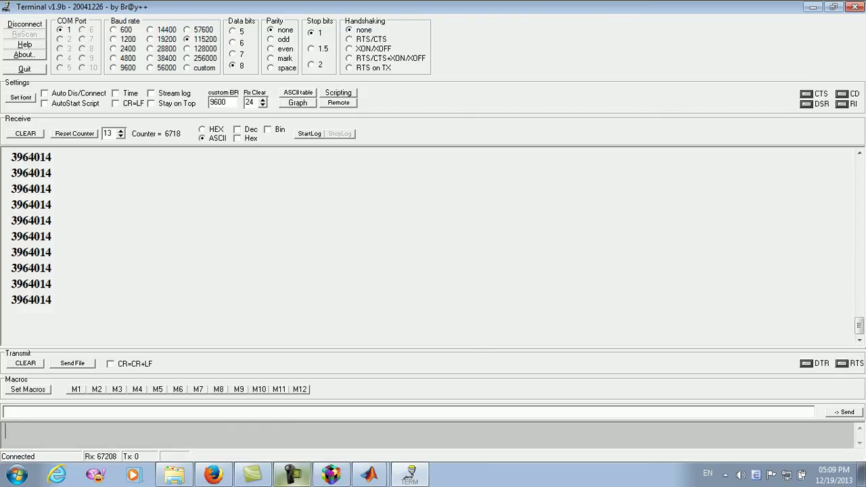
Switch back to Code Composer Studio and reset the target CPU to stop the running program.
{"action": "left_click", "coordinate": [331, 475]}
{"action": "key", "text": "alt"}
{"action": "key", "text": "d"}
{"action": "key", "text": "Down"}
{"action": "key", "text": "Down"}
{"action": "key", "text": "Down"}
{"action": "key", "text": "Down"}
{"action": "key", "text": "Down"}
{"action": "key", "text": "Down"}
{"action": "key", "text": "Down"}
{"action": "key", "text": "Down"}
{"action": "key", "text": "Down"}
{"action": "key", "text": "Down"}
{"action": "key", "text": "Down"}
{"action": "key", "text": "Down"}
{"action": "key", "text": "Down"}
{"action": "key", "text": "Down"}
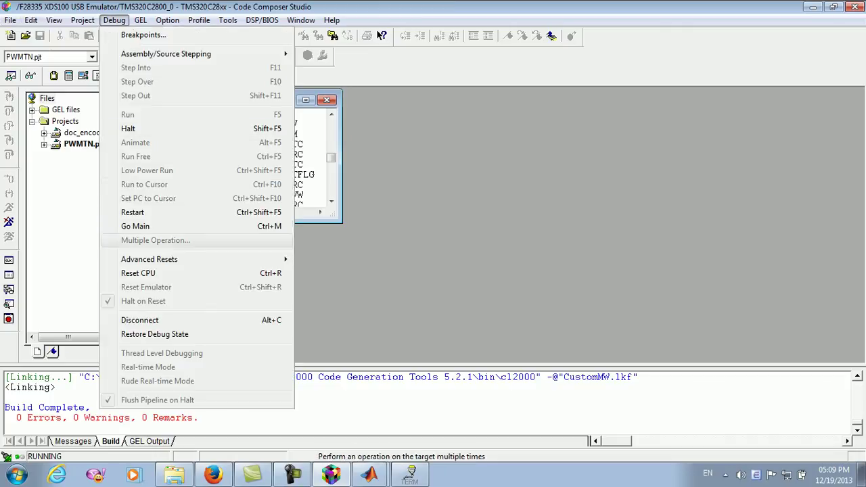
{"action": "key", "text": "Down"}
{"action": "key", "text": "Down"}
{"action": "key", "text": "Down"}
{"action": "key", "text": "Return"}
{"action": "key", "text": "alt"}
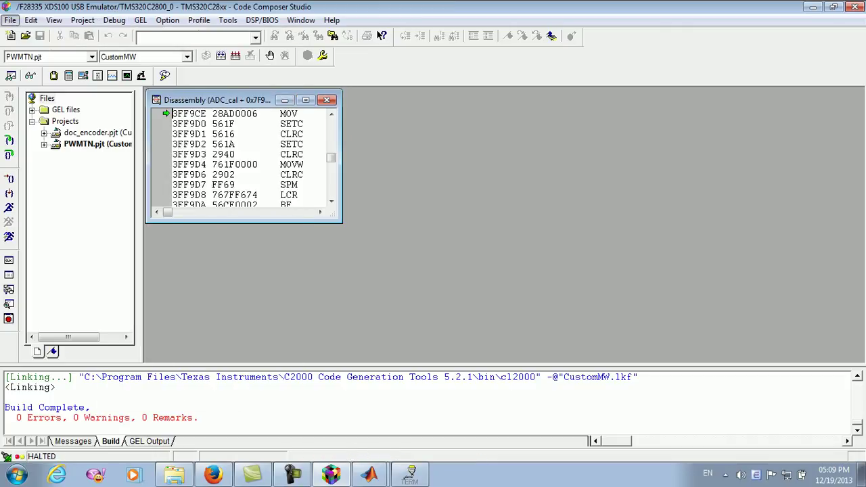
Load the PWMTN program from the PWMTN_ticcs folder onto the halted target again and run it.
{"action": "key", "text": "f"}
{"action": "key", "text": "Down"}
{"action": "key", "text": "Down"}
{"action": "key", "text": "Down"}
{"action": "key", "text": "Down"}
{"action": "left_click", "coordinate": [48, 123]}
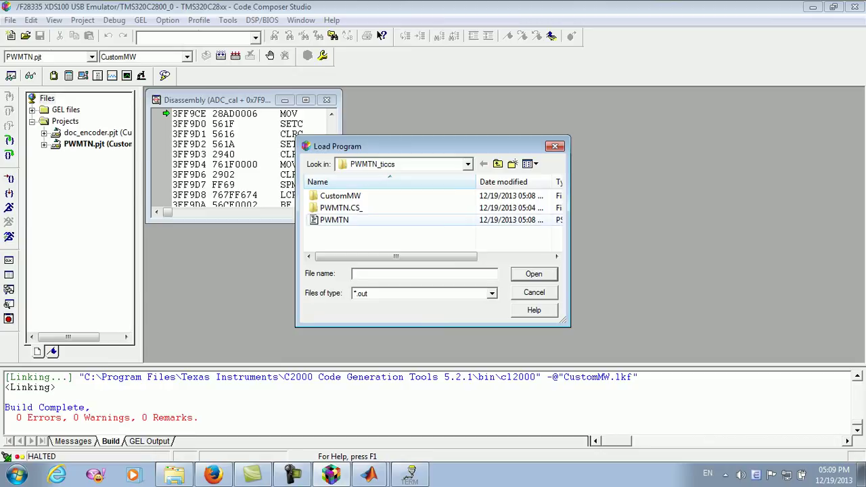
{"action": "left_click", "coordinate": [334, 220]}
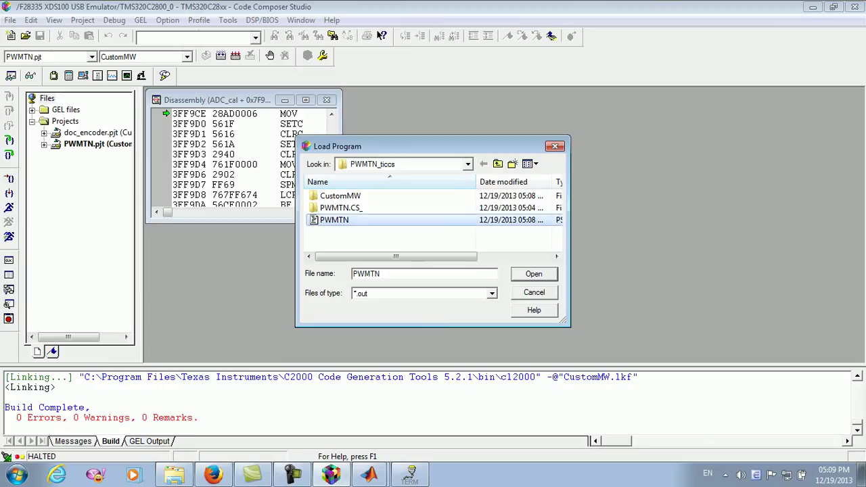
{"action": "key", "text": "Return"}
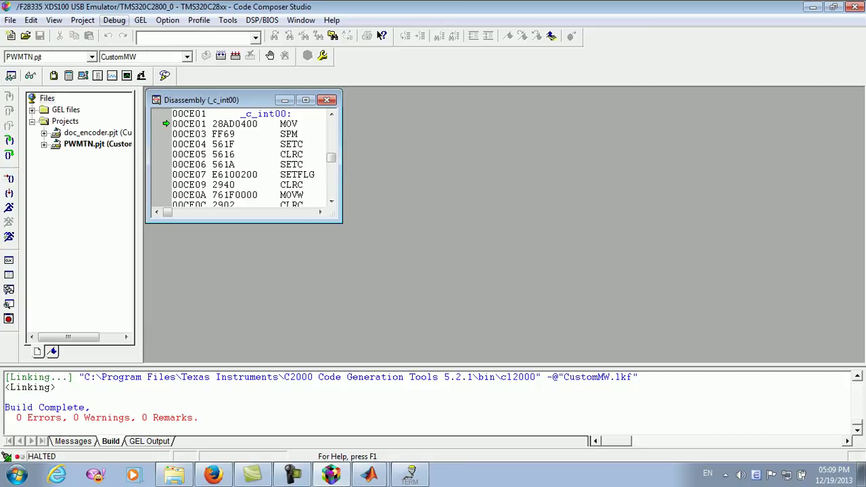
{"action": "left_click", "coordinate": [114, 19]}
{"action": "left_click", "coordinate": [129, 115]}
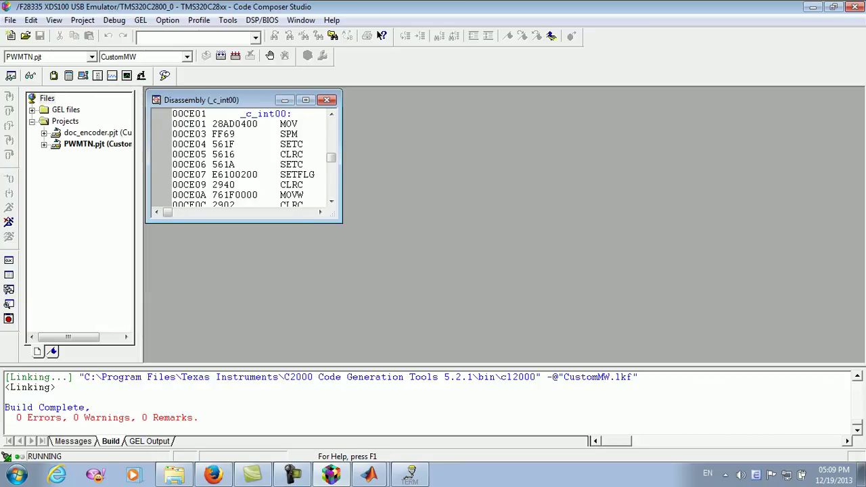
Switch to Terminal to watch the received encoder values, comparing them with the SCI Transmit chain in the PWMTN model.
{"action": "left_click", "coordinate": [410, 474]}
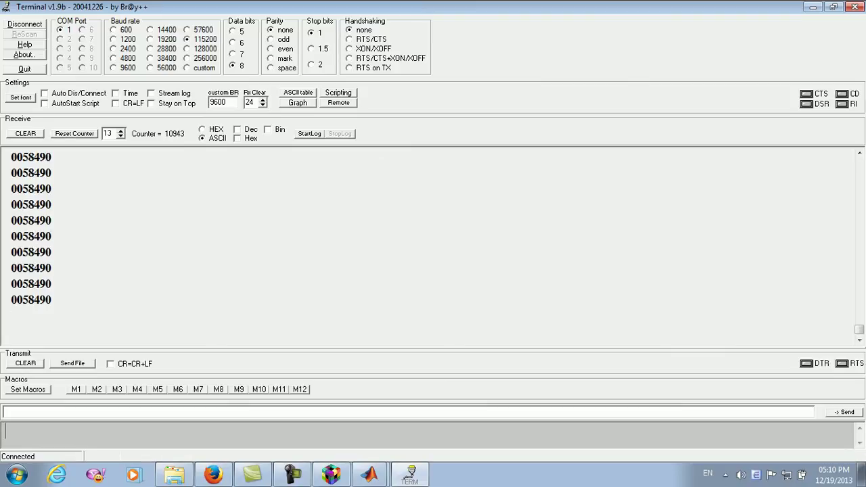
{"action": "left_click", "coordinate": [369, 475]}
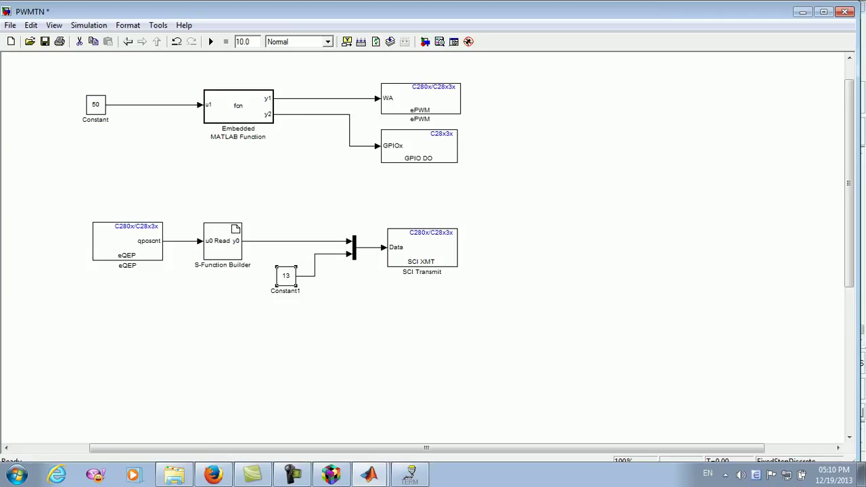
{"action": "left_click", "coordinate": [421, 247]}
{"action": "left_click", "coordinate": [410, 474]}
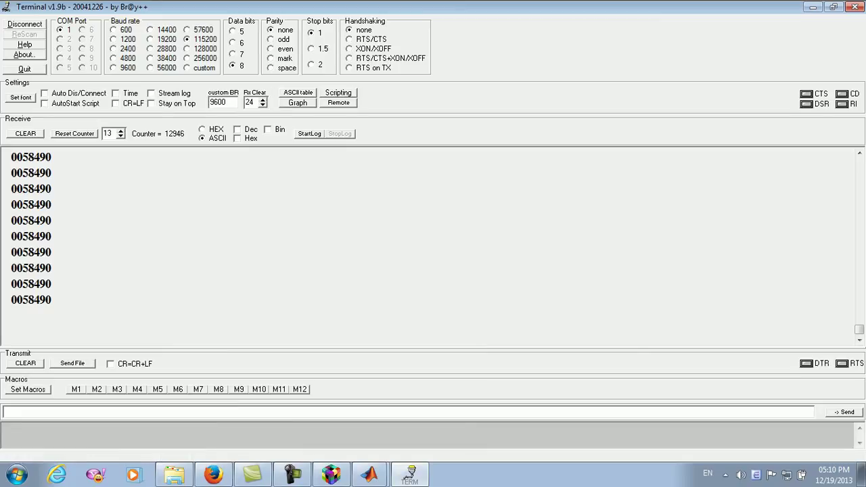
Switch to the PWMTN Simulink model, shift the block chains up and sideways, and move the eQEP-to-SCI chain closer beneath the PWM chain.
{"action": "key", "text": "alt+Tab"}
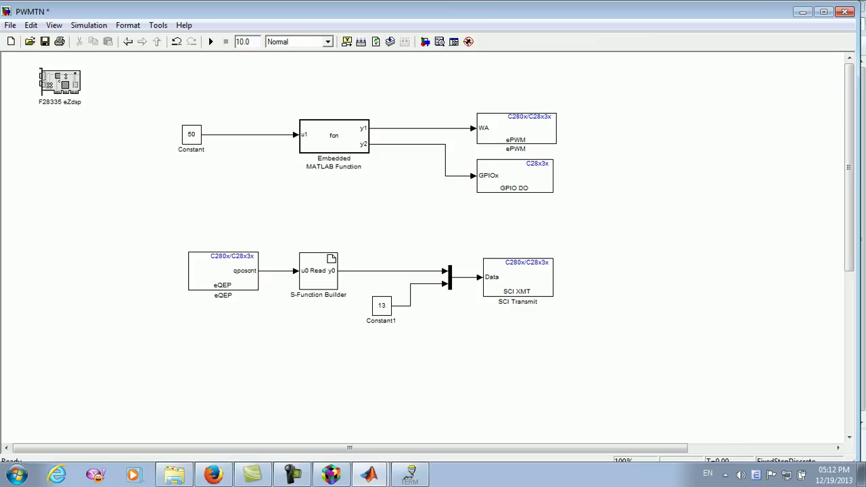
{"action": "left_click_drag", "start_coordinate": [160, 92], "coordinate": [596, 329]}
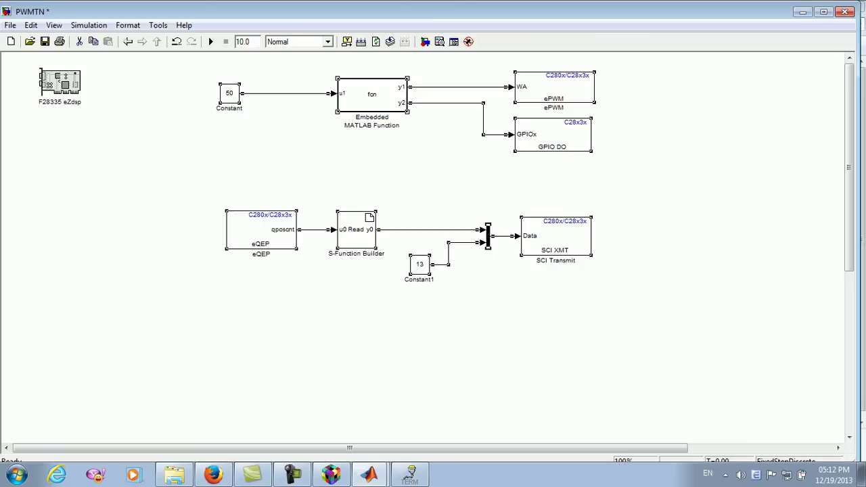
{"action": "left_click_drag", "start_coordinate": [195, 174], "coordinate": [660, 272]}
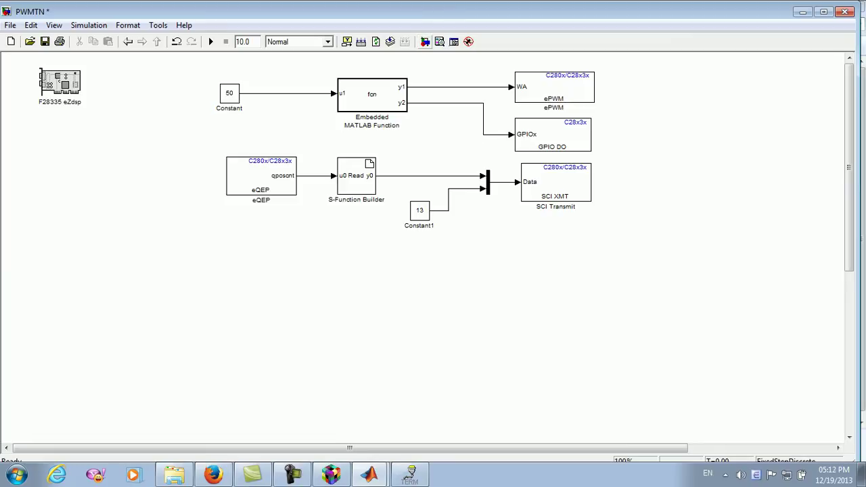
Search the Simulink library for ADC and add the C28x3x ADC block to the model below the eQEP block.
{"action": "left_click", "coordinate": [425, 41]}
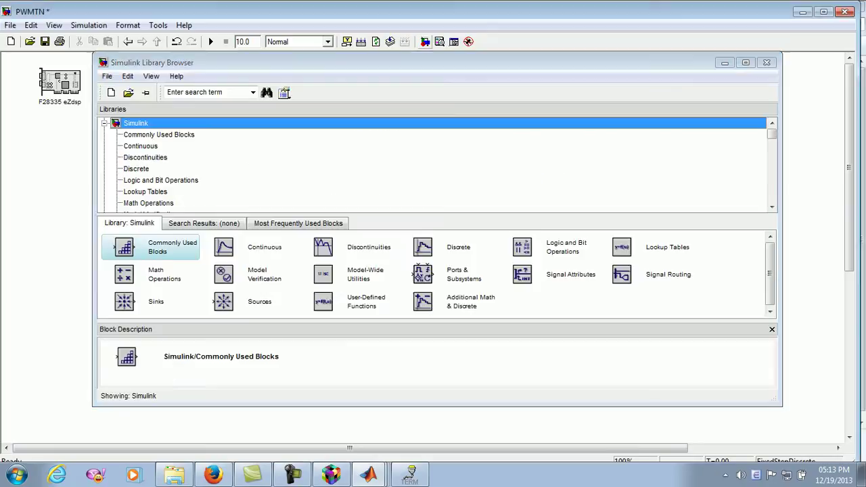
{"action": "type", "text": "ADC"}
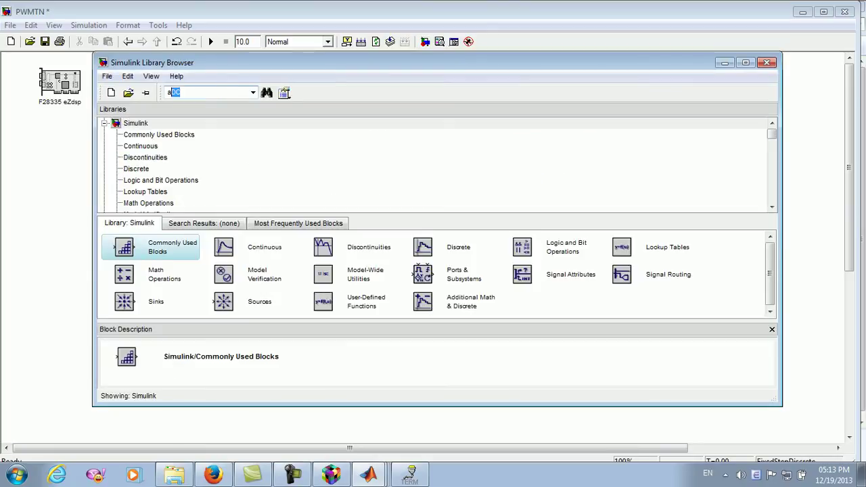
{"action": "key", "text": "Return"}
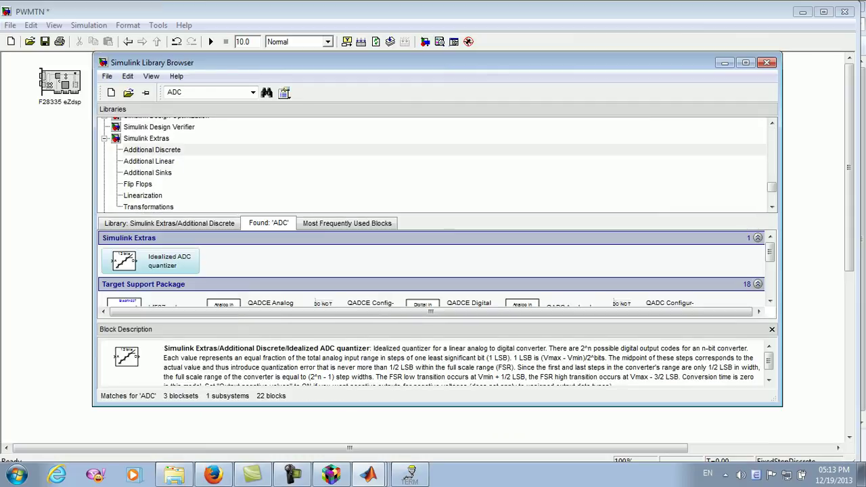
{"action": "scroll", "coordinate": [437, 268], "scroll_direction": "down", "scroll_amount": 3}
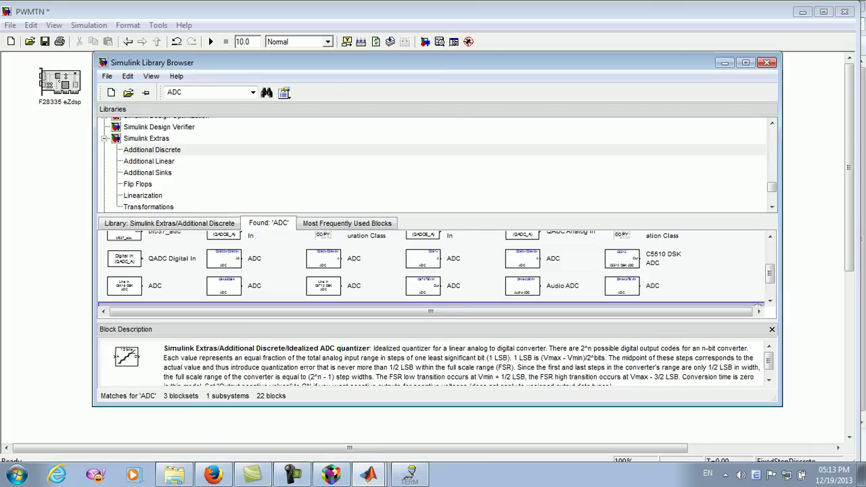
{"action": "left_click", "coordinate": [523, 258]}
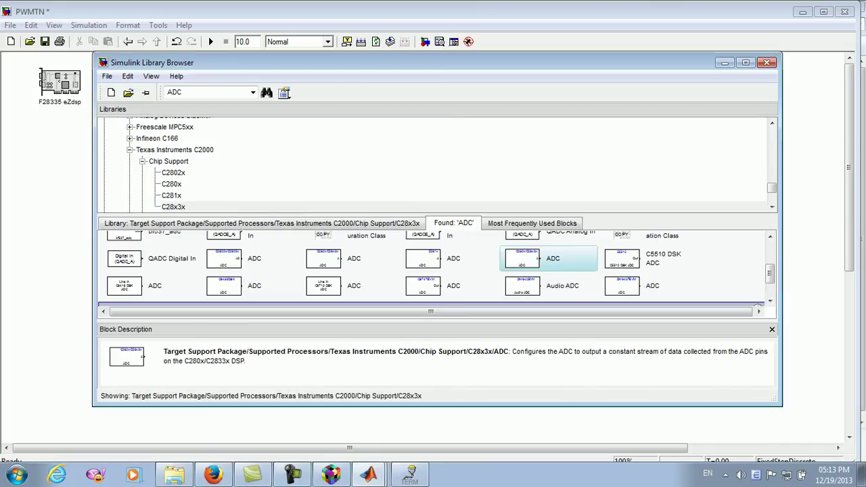
{"action": "left_click_drag", "start_coordinate": [522, 258], "coordinate": [128, 286]}
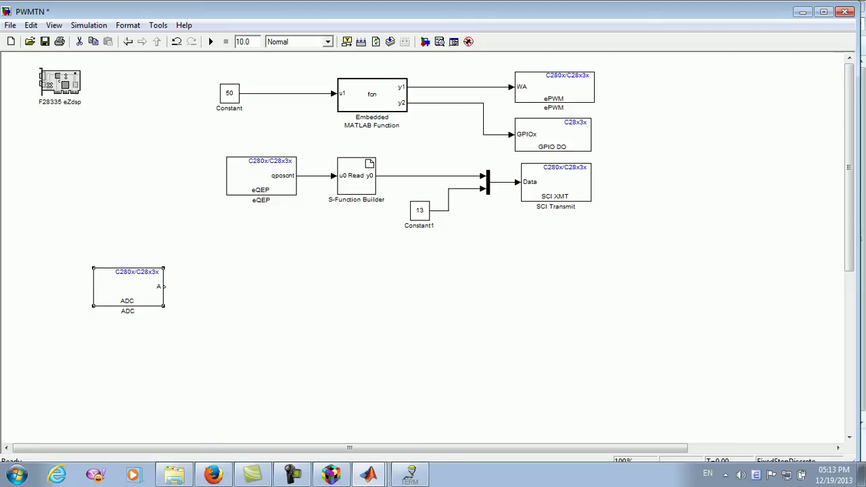
Open the ADC block's parameters, review the Module options and keep module A.
{"action": "double_click", "coordinate": [128, 286]}
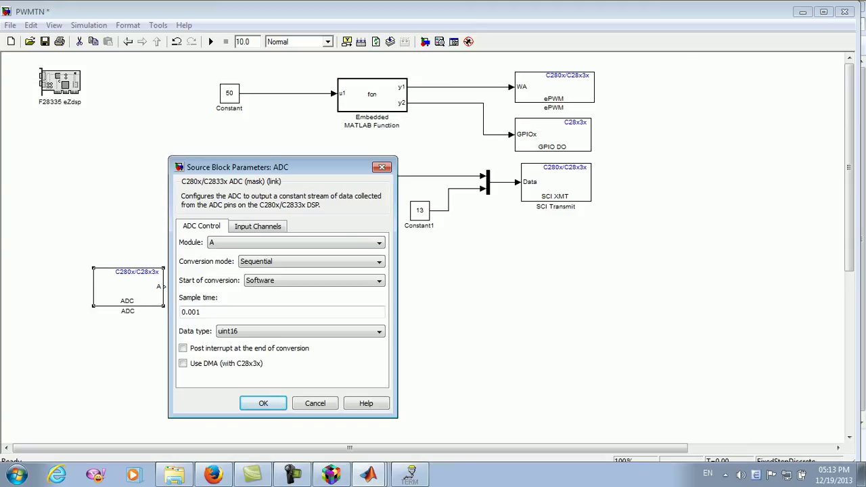
{"action": "key", "text": "alt+Down"}
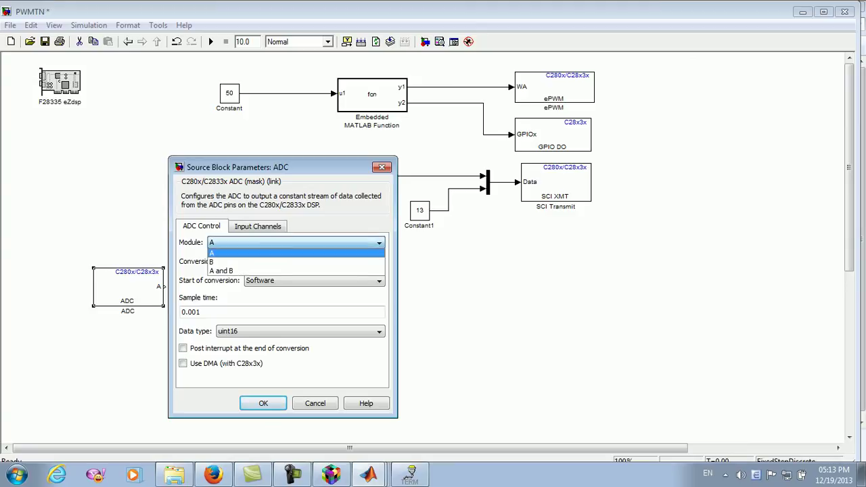
{"action": "key", "text": "Down"}
{"action": "key", "text": "Down"}
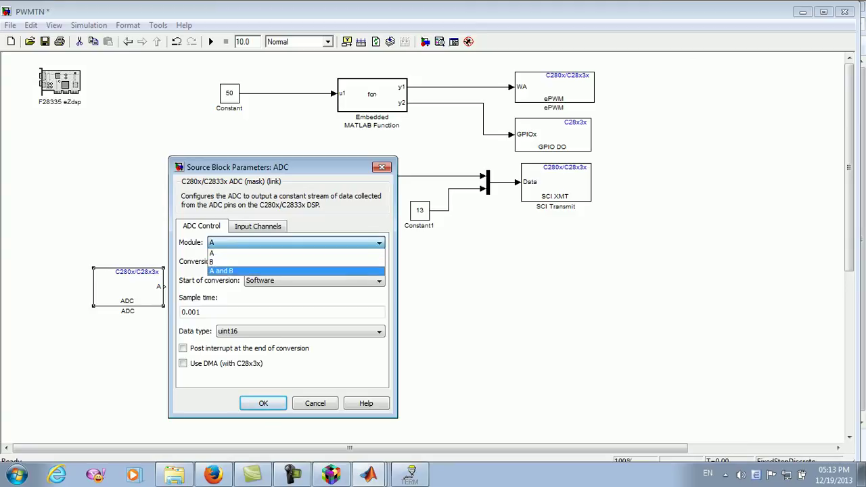
{"action": "key", "text": "Up"}
{"action": "key", "text": "Up"}
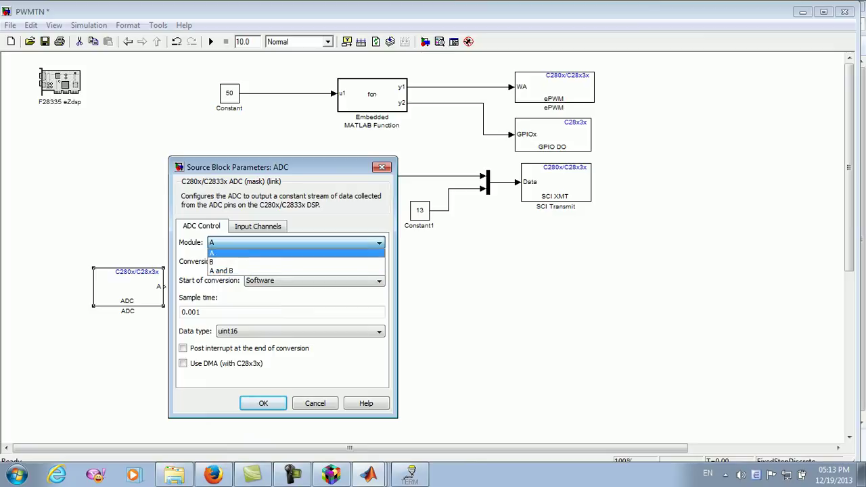
{"action": "key", "text": "Return"}
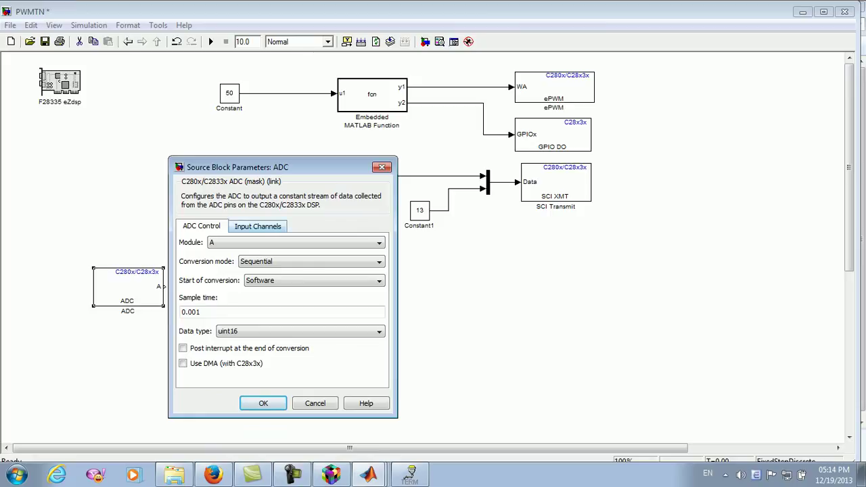
Try the B and the A and B module options for the ADC block and return to module A.
{"action": "left_click", "coordinate": [296, 243]}
{"action": "left_click", "coordinate": [296, 252]}
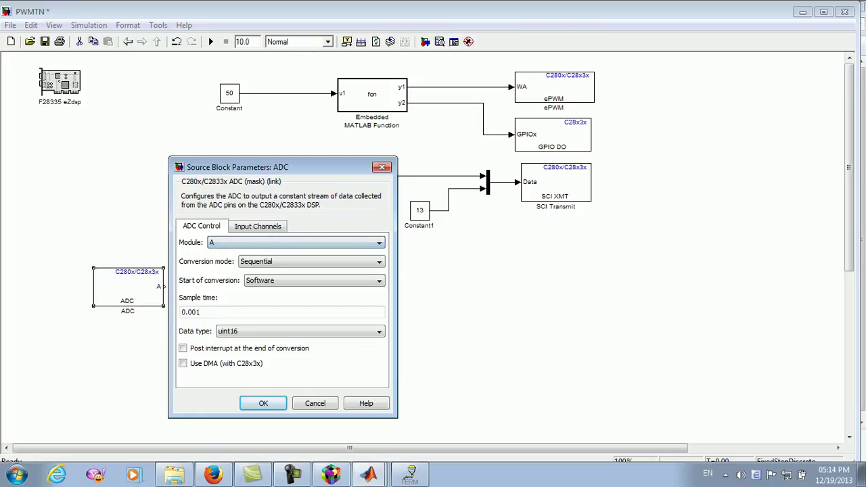
{"action": "key", "text": "alt+Down"}
{"action": "key", "text": "Down"}
{"action": "key", "text": "Return"}
{"action": "key", "text": "alt+Down"}
{"action": "key", "text": "Down"}
{"action": "key", "text": "Return"}
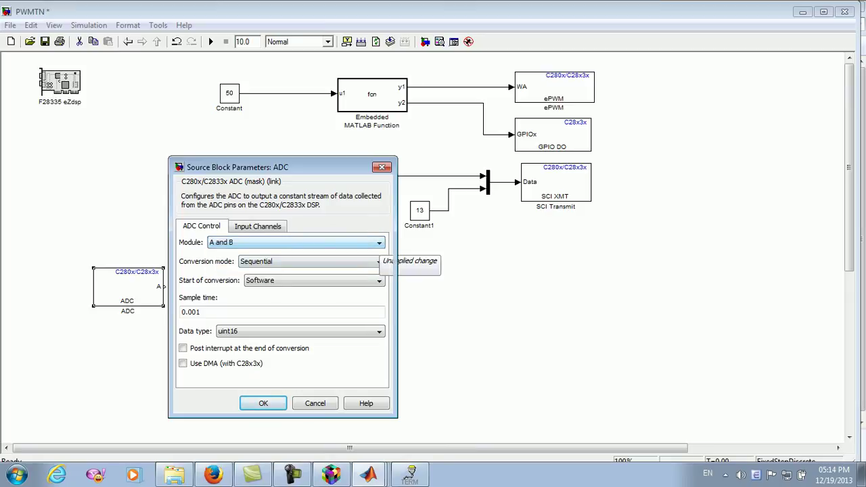
{"action": "key", "text": "alt+Down"}
{"action": "key", "text": "Up"}
{"action": "key", "text": "Up"}
{"action": "key", "text": "Return"}
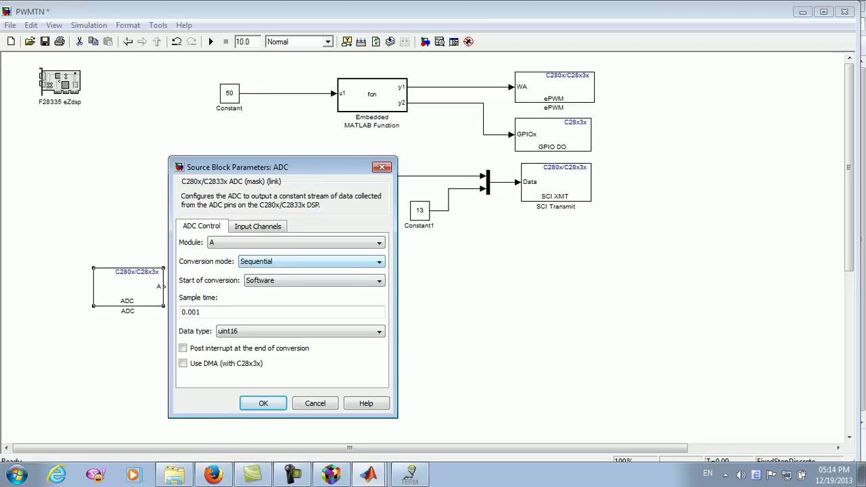
Set the ADC block's sample time to 0.01.
{"action": "key", "text": "Tab"}
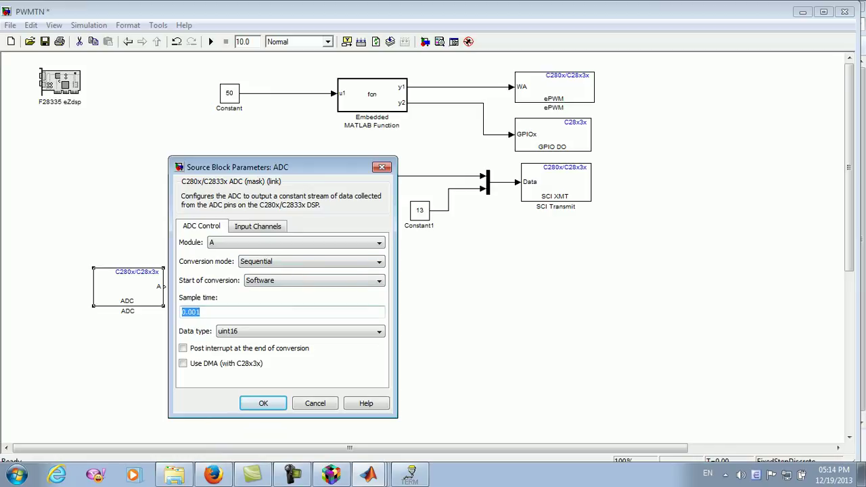
{"action": "left_click", "coordinate": [201, 312]}
{"action": "key", "text": "BackSpace"}
{"action": "key", "text": "BackSpace"}
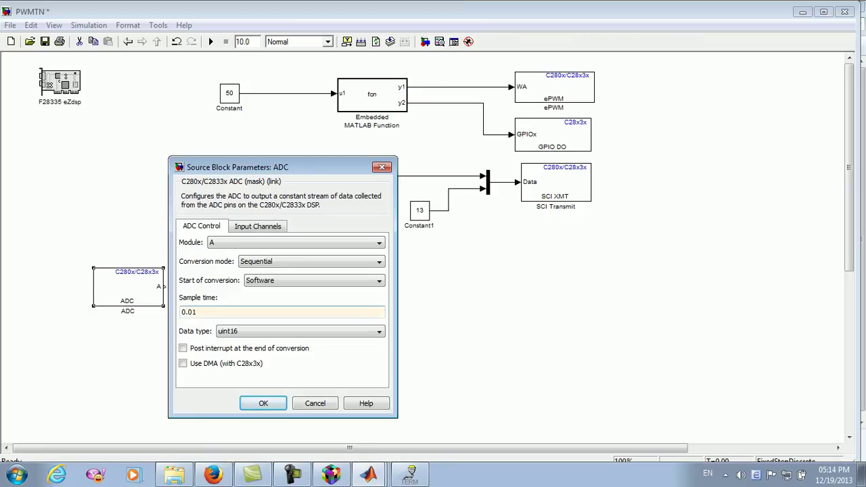